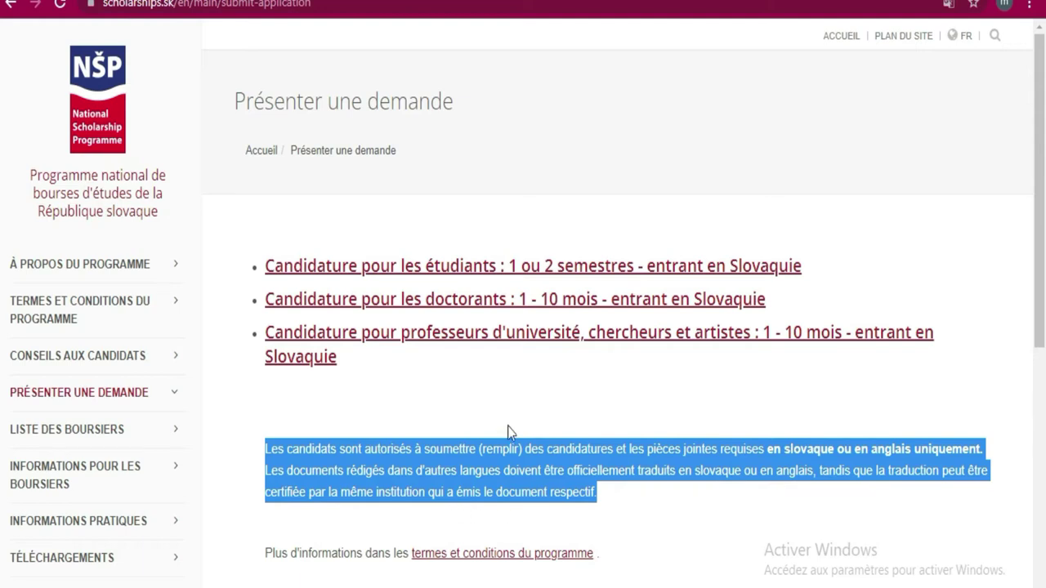
# Open the student application for 1 or 2 semesters in Slovakia and go to the account registration form
pyautogui.click(427, 402)
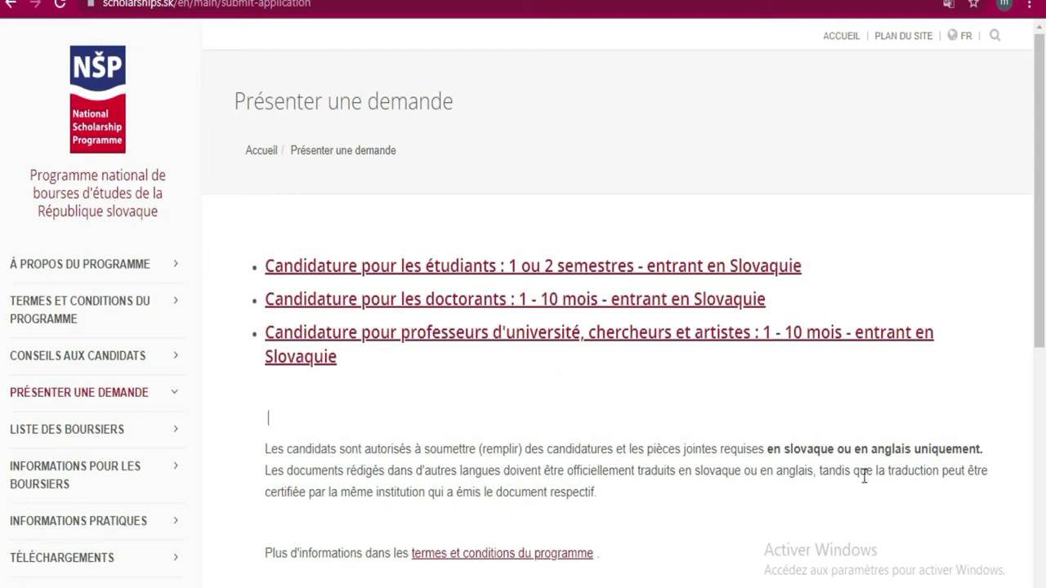
pyautogui.scroll(-3, 691, 366)
pyautogui.scroll(3, 691, 366)
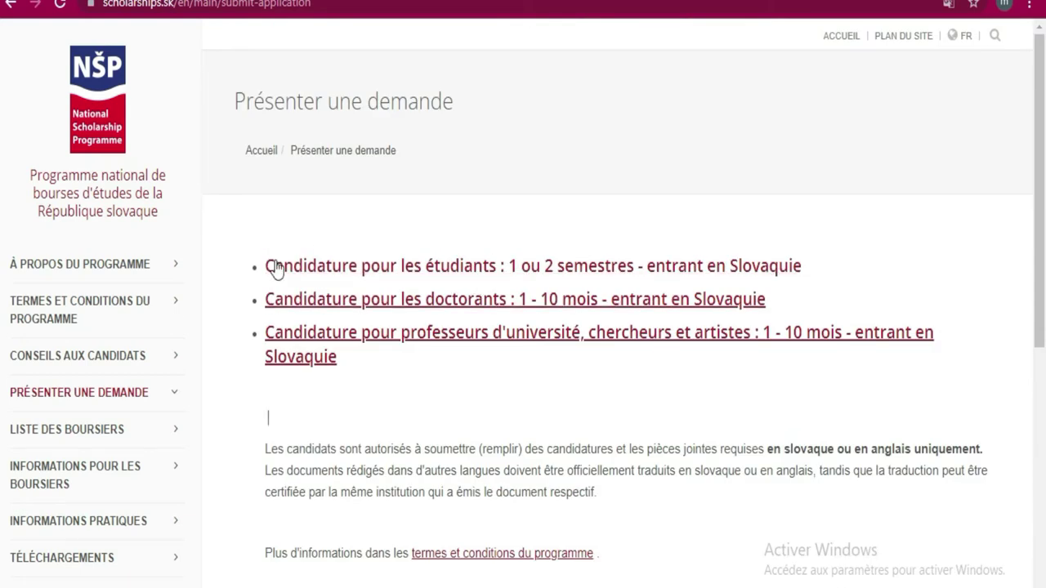
pyautogui.click(459, 263)
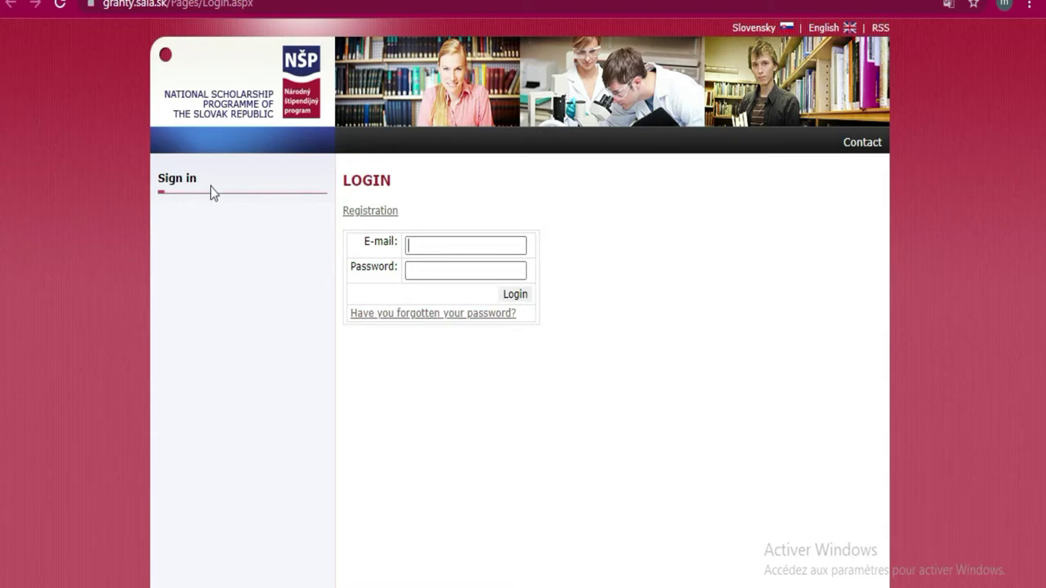
pyautogui.click(379, 214)
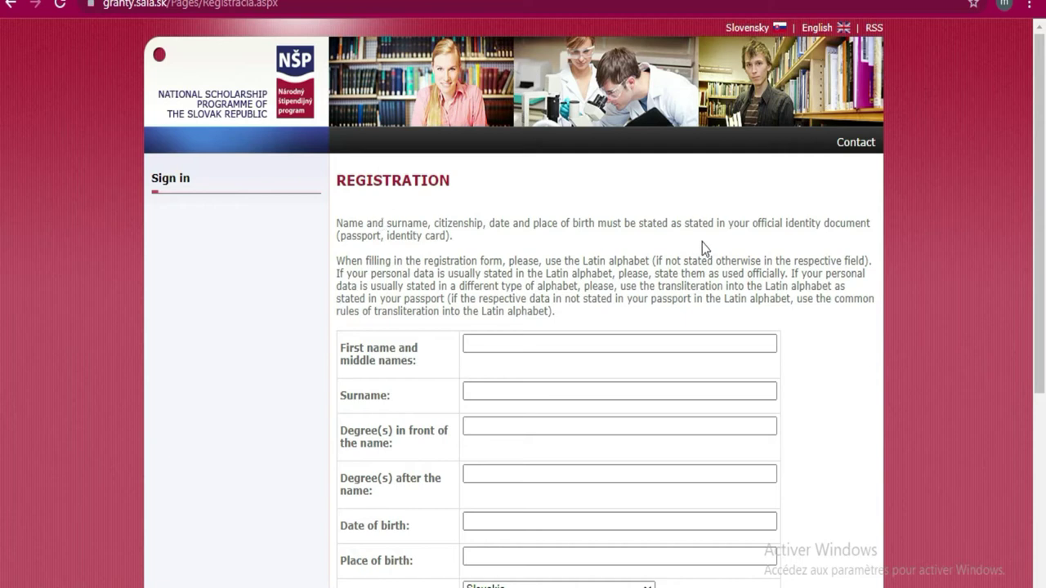
# Fill in the registration form's first name, surname, contact phone number and e-mail from the saved autofill entry
pyautogui.scroll(-3, 690, 242)
pyautogui.scroll(-1, 687, 240)
pyautogui.scroll(4, 685, 237)
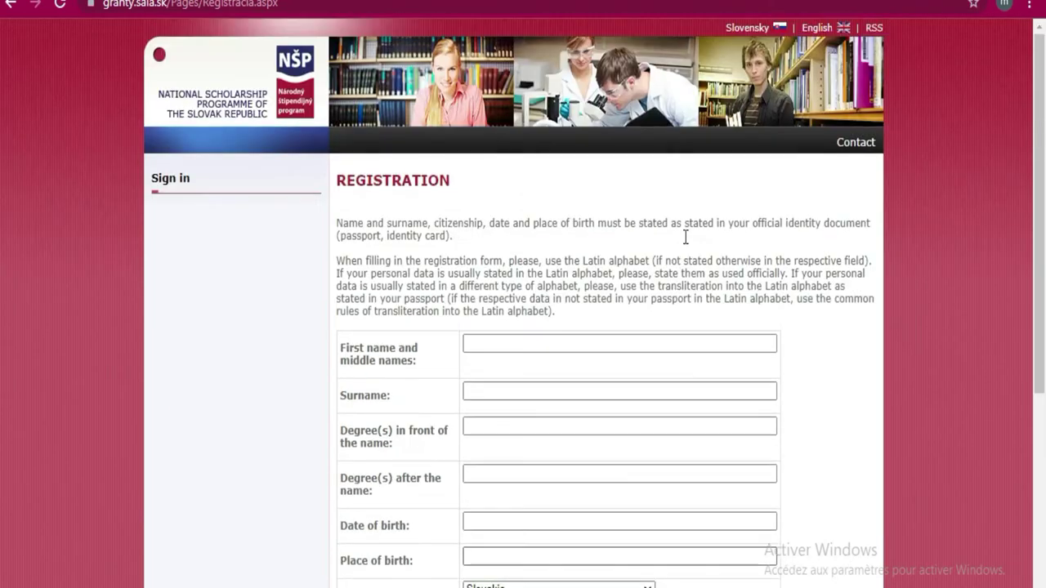
pyautogui.scroll(-2, 684, 238)
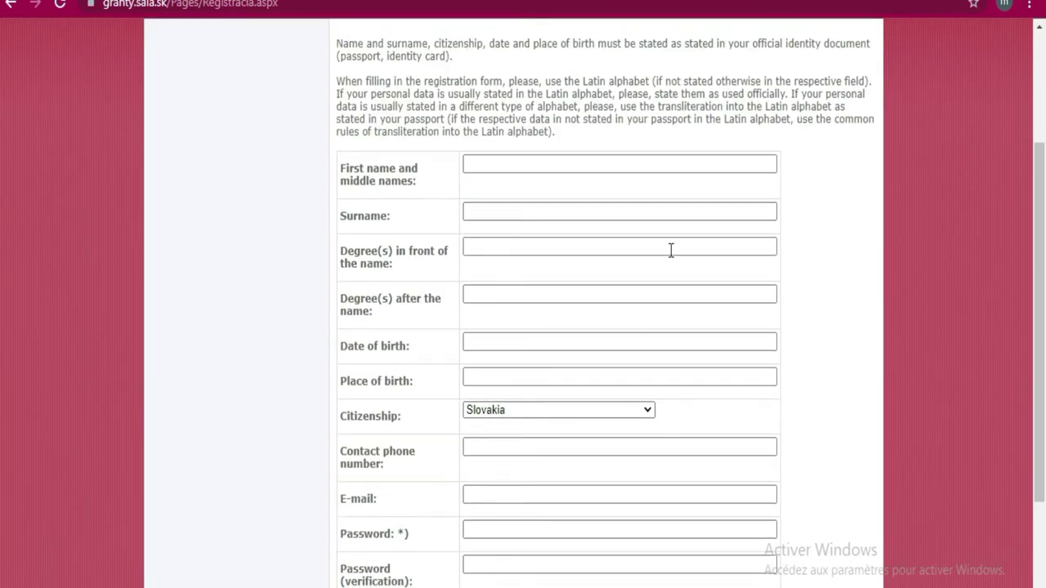
pyautogui.scroll(-1, 750, 212)
pyautogui.scroll(-2, 749, 211)
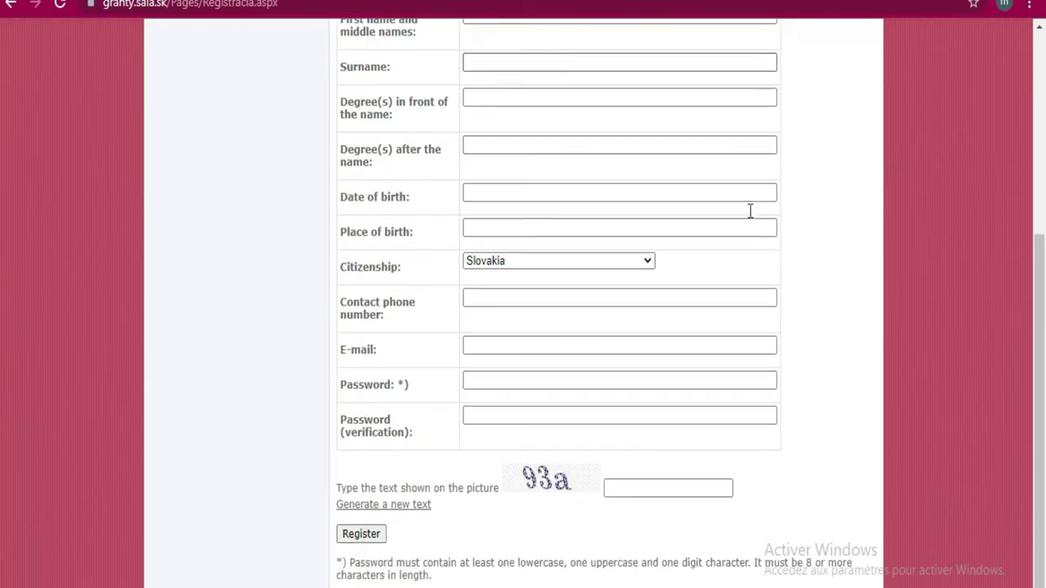
pyautogui.scroll(4, 747, 216)
pyautogui.click(552, 286)
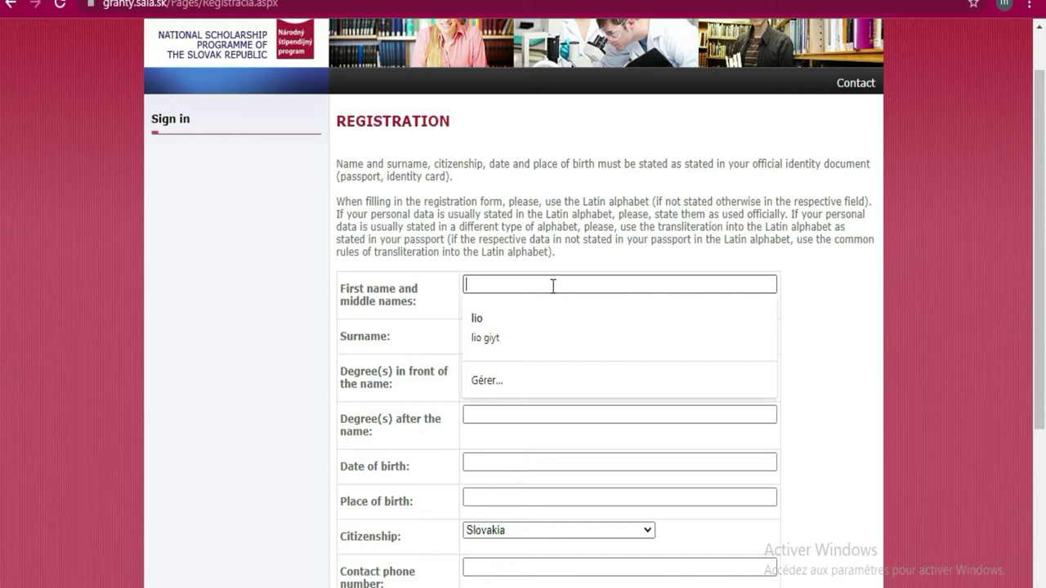
pyautogui.click(539, 326)
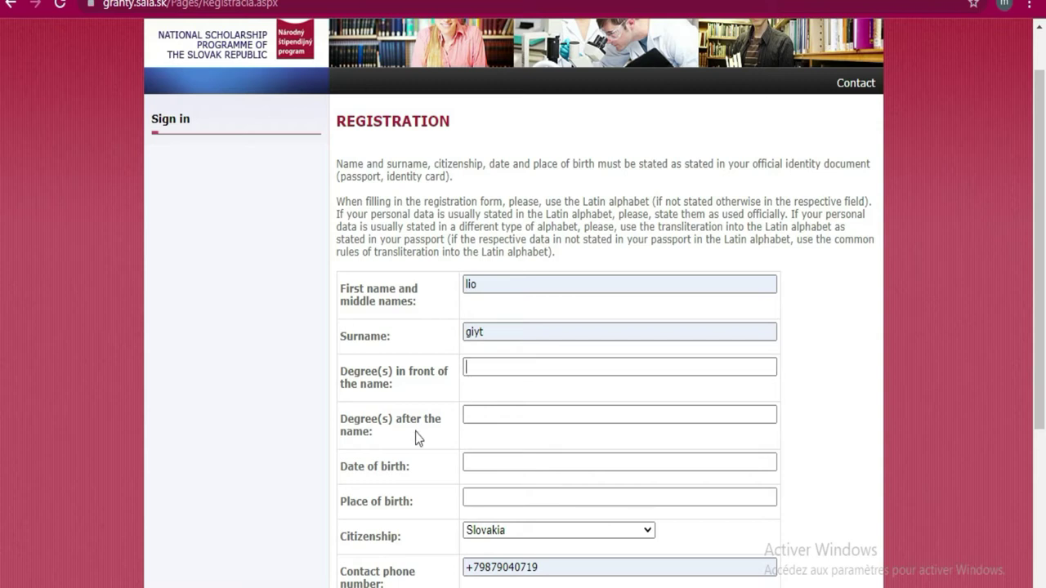
pyautogui.click(483, 460)
pyautogui.scroll(-1, 530, 555)
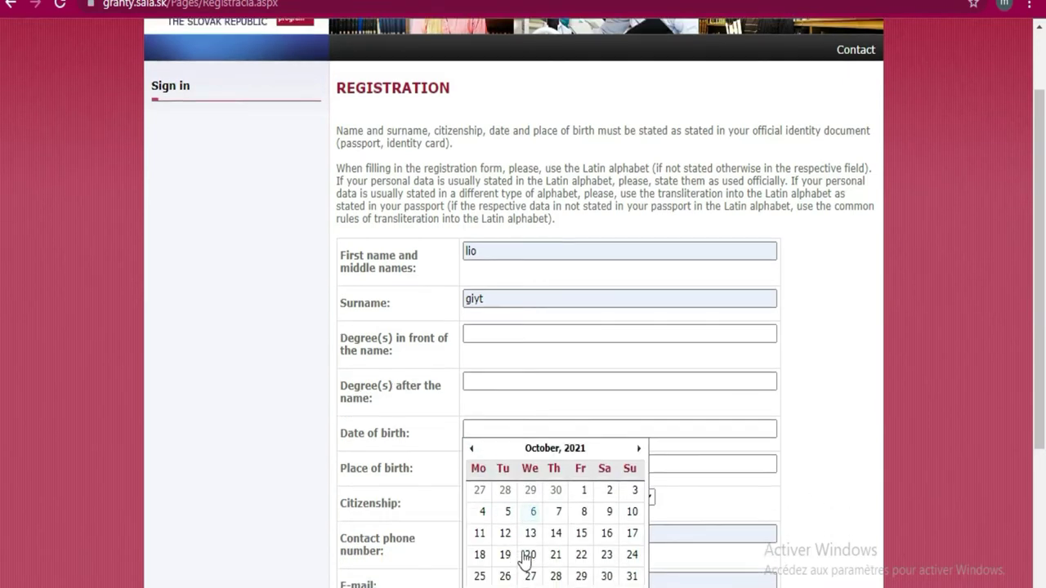
pyautogui.click(584, 462)
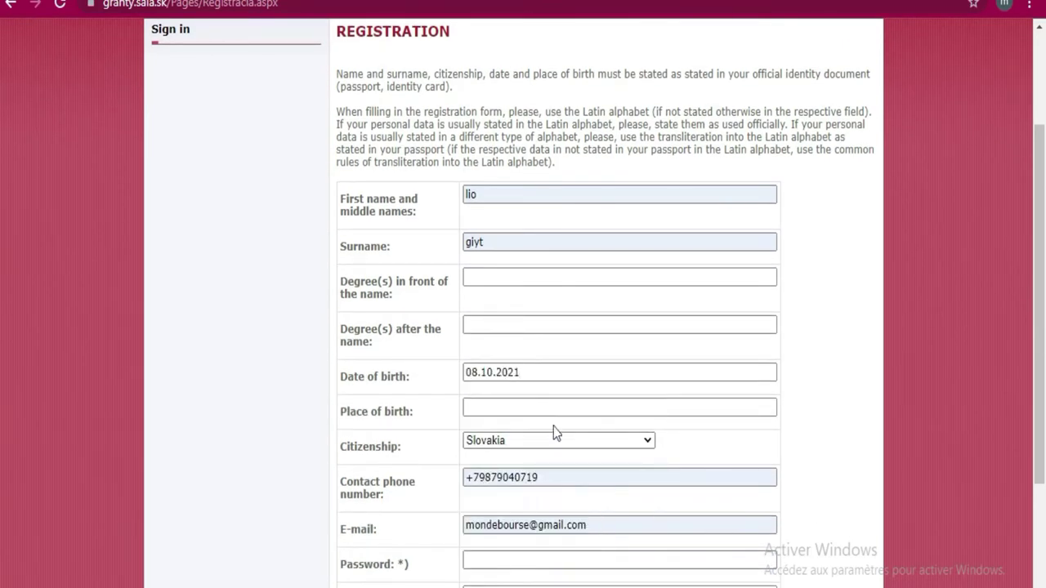
# Set the applicant's date of birth in the registration form by choosing its year, month and day in the calendar
pyautogui.click(528, 372)
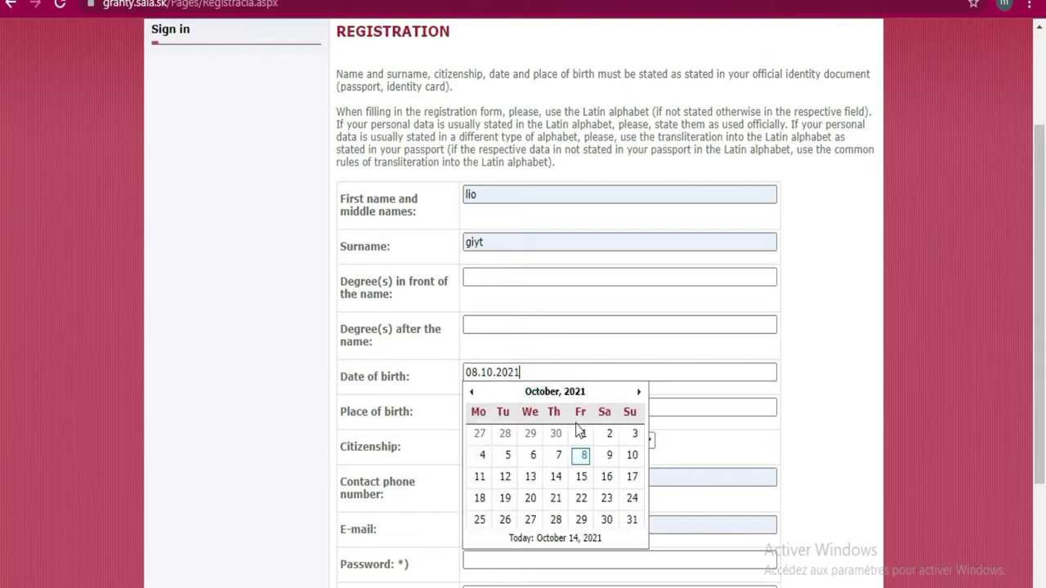
pyautogui.click(570, 393)
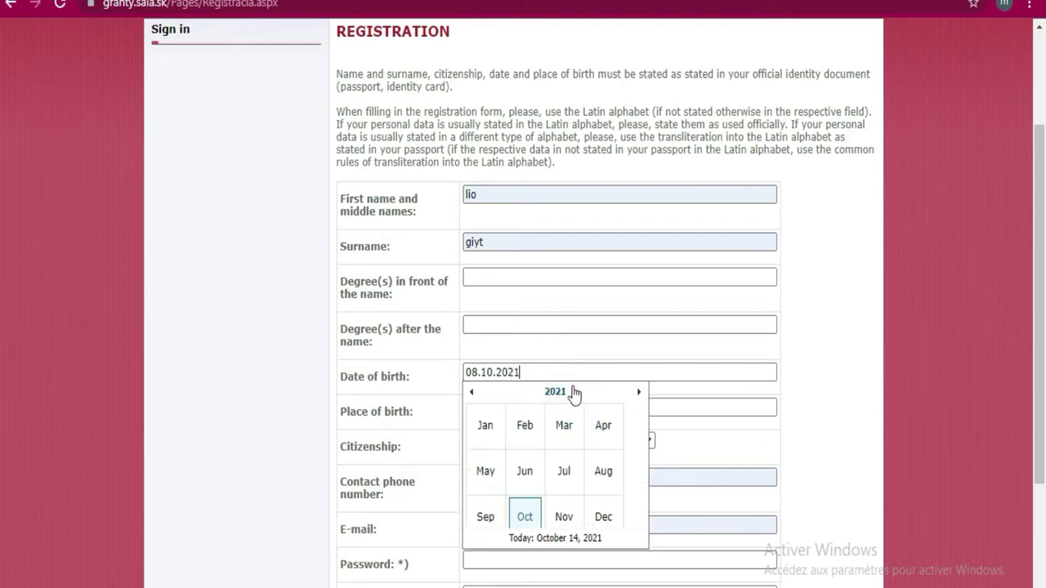
pyautogui.click(561, 392)
pyautogui.click(472, 394)
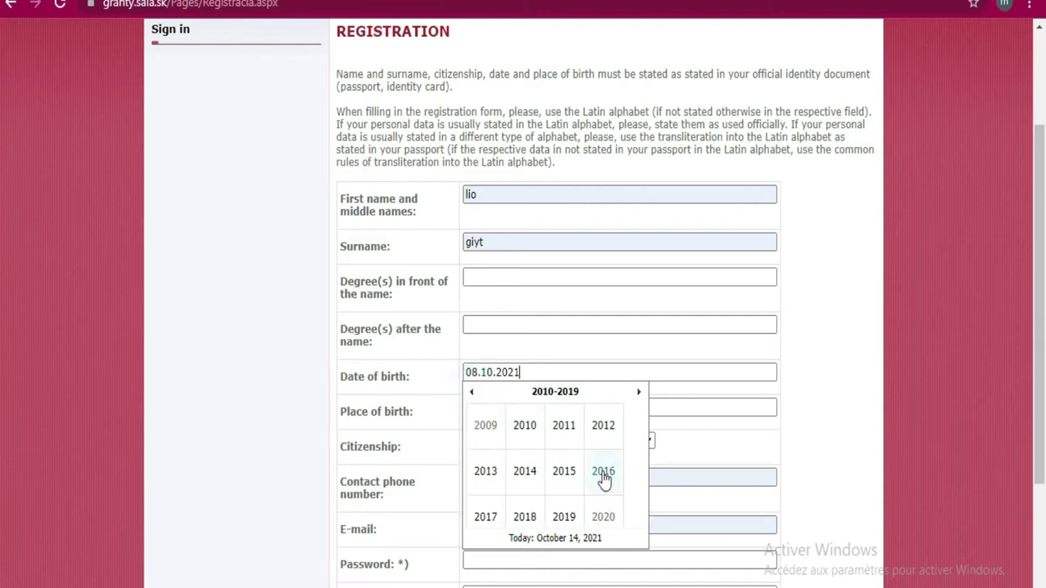
pyautogui.click(472, 392)
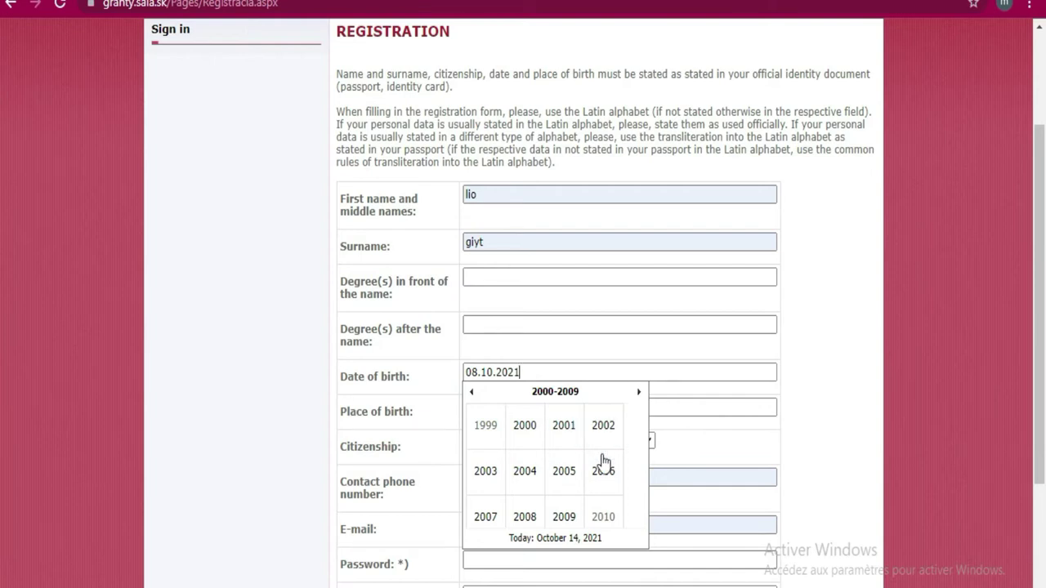
pyautogui.click(487, 474)
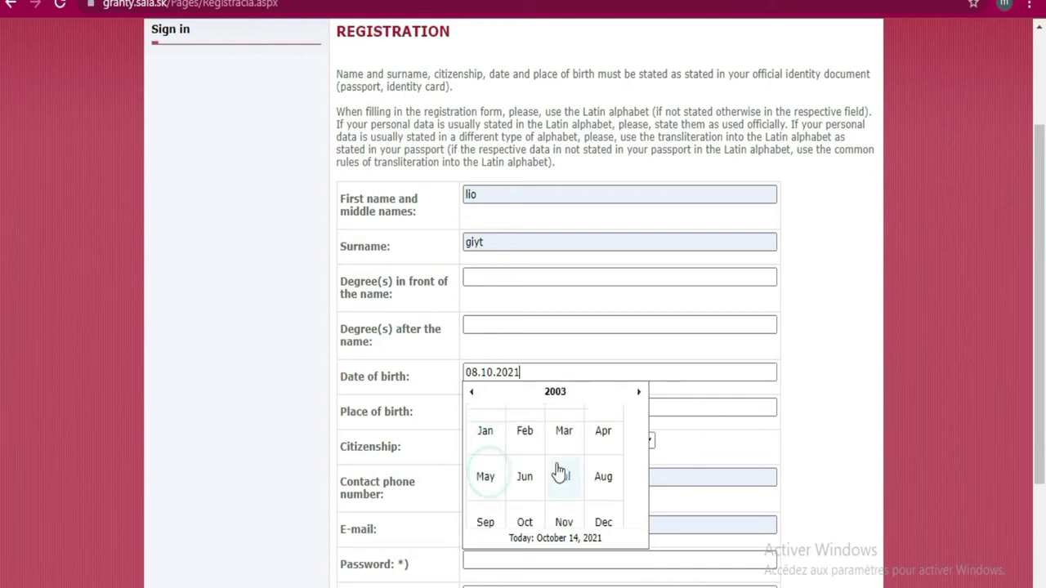
pyautogui.click(527, 430)
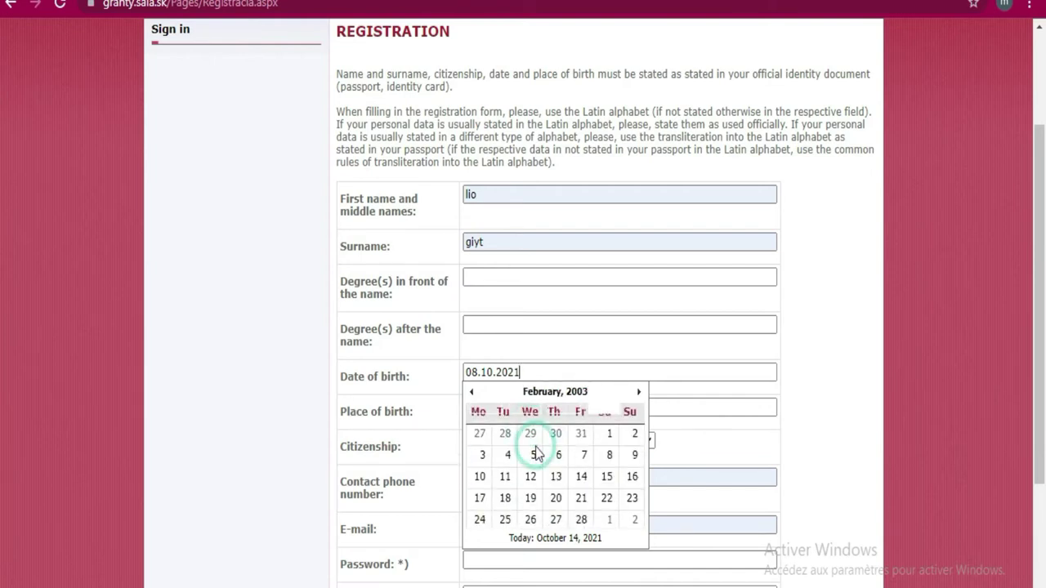
pyautogui.click(534, 455)
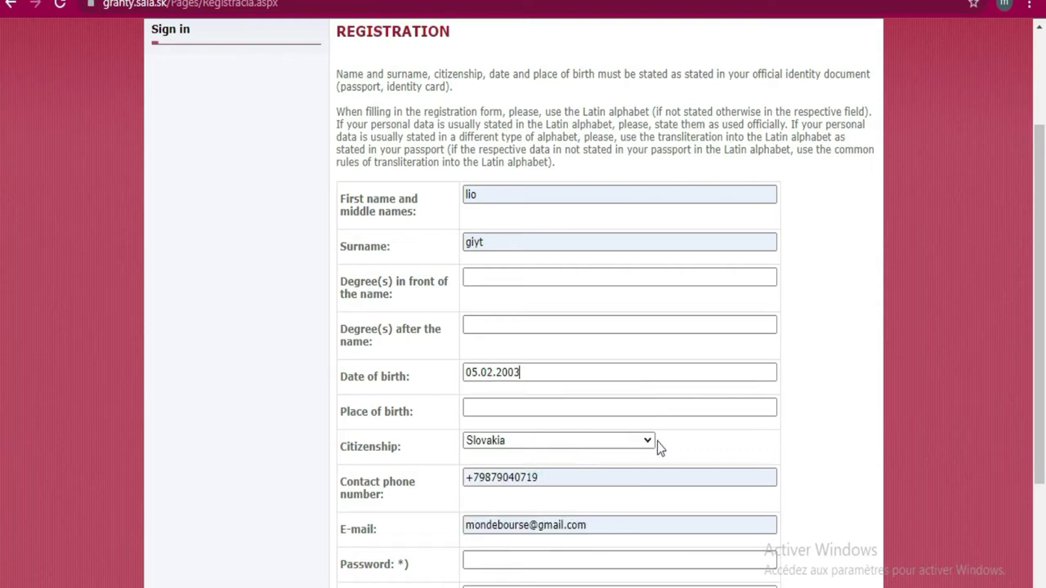
# Enter Abidjan as the place of birth using the on-screen keyboard
pyautogui.click(603, 404)
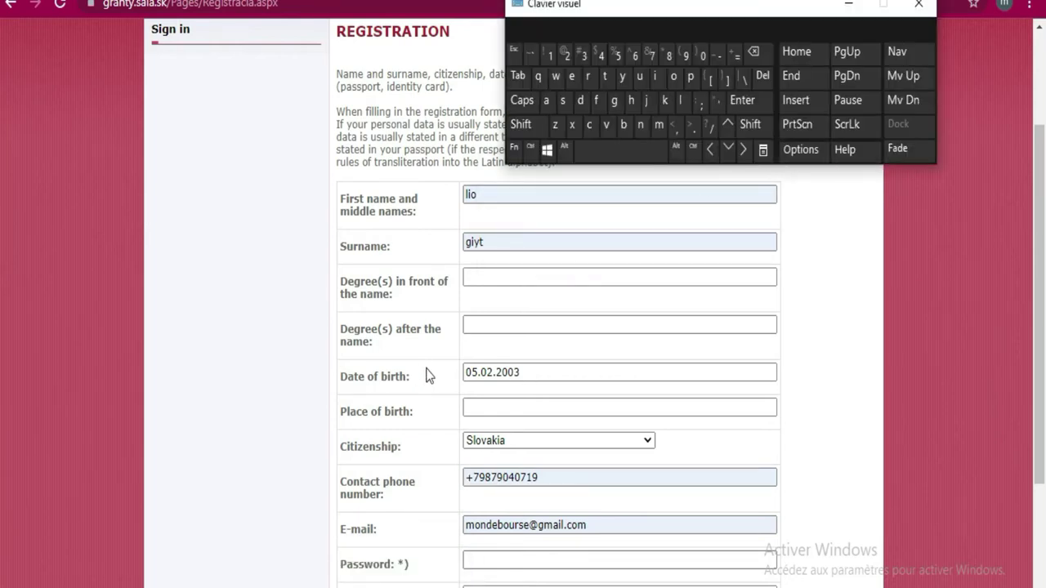
pyautogui.click(509, 408)
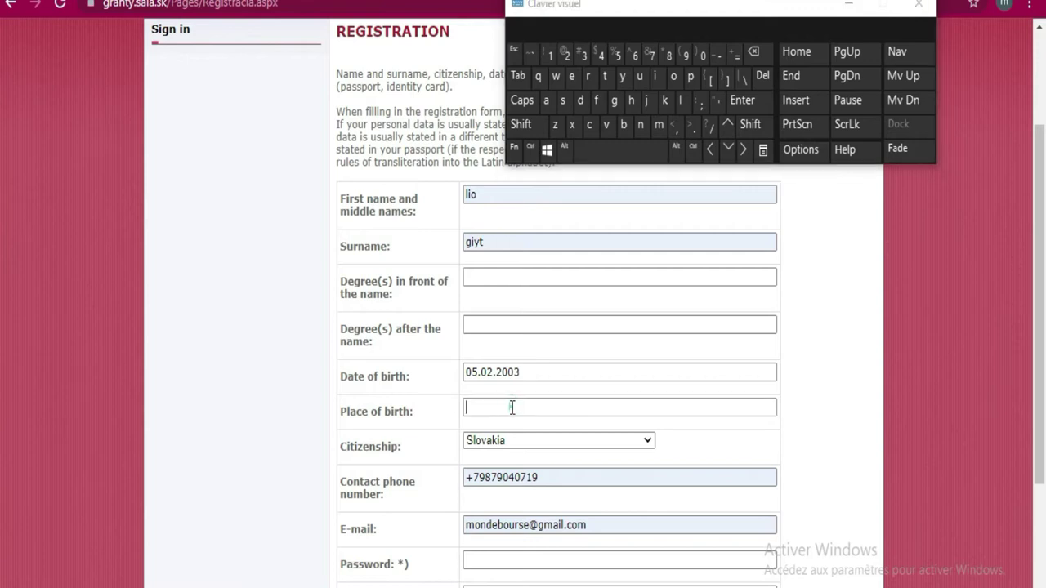
pyautogui.click(523, 128)
pyautogui.click(545, 106)
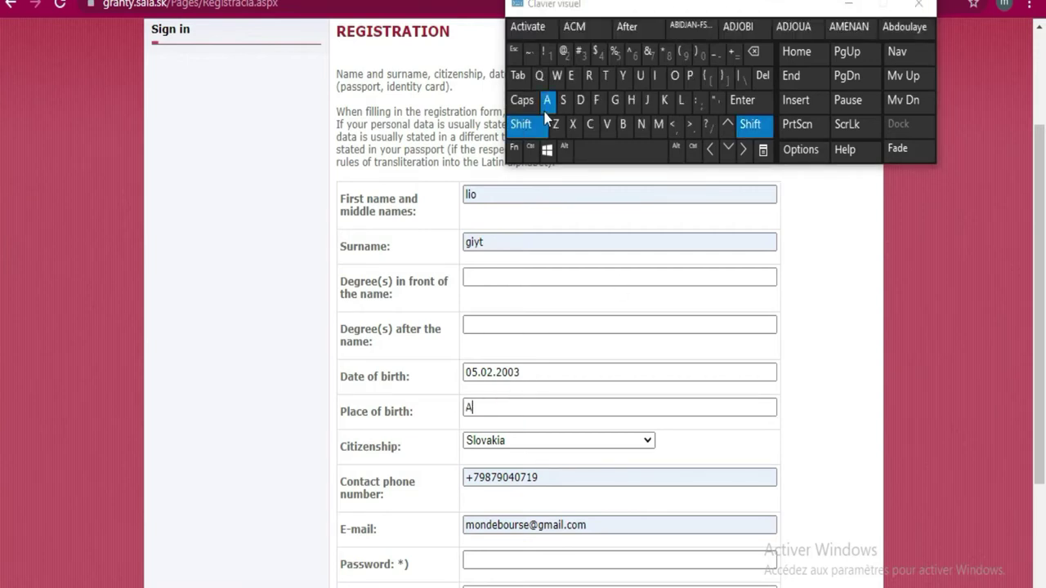
pyautogui.click(623, 124)
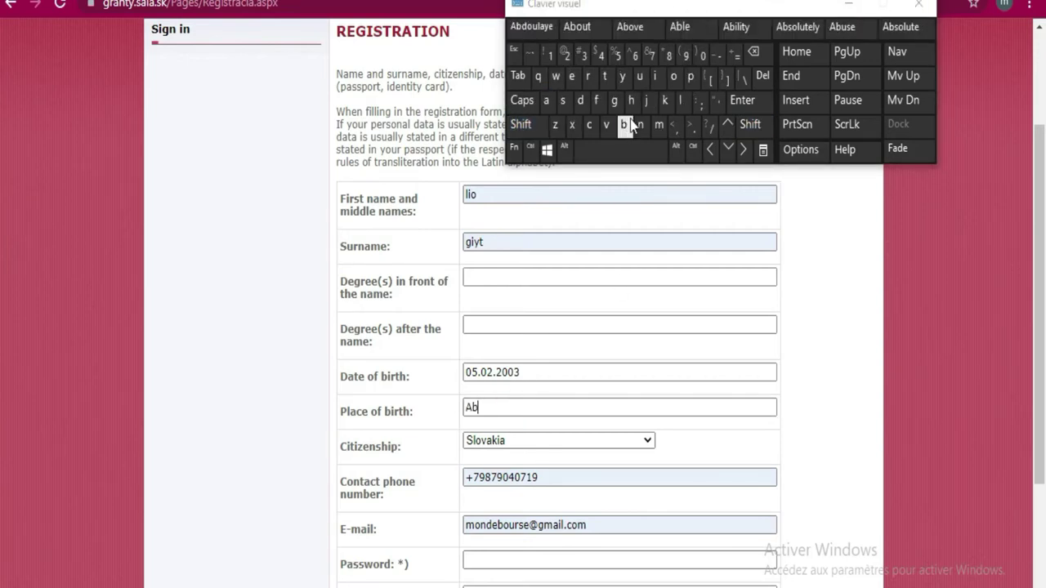
pyautogui.click(657, 78)
pyautogui.click(580, 100)
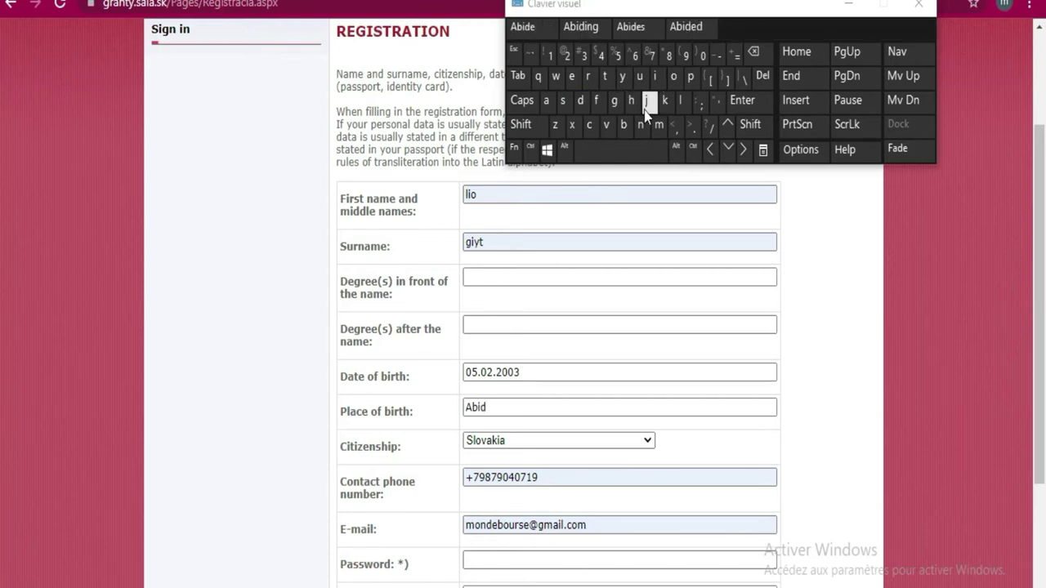
pyautogui.click(645, 104)
pyautogui.click(546, 101)
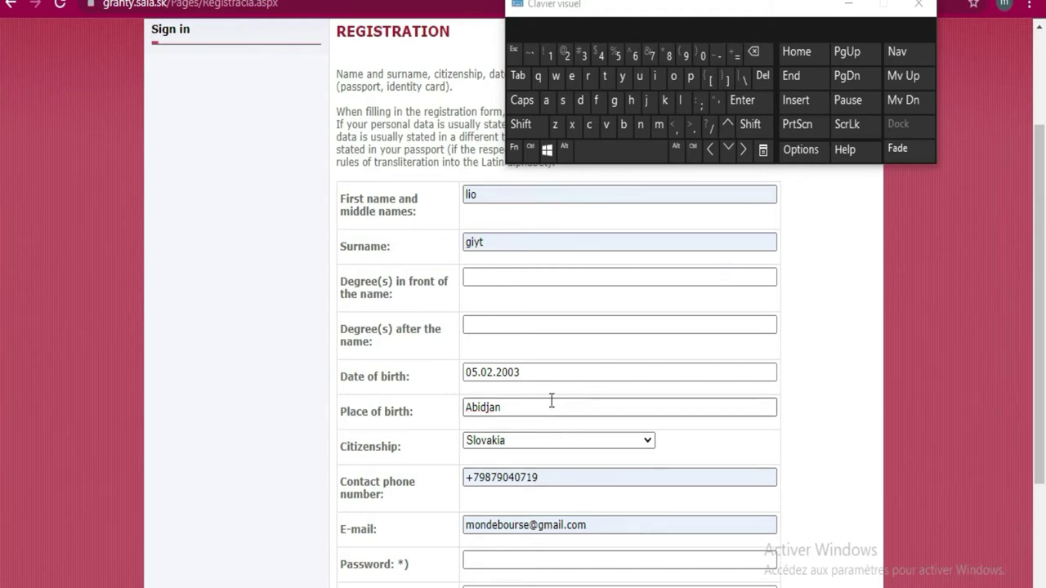
# Fill in the account password and its verification field in the registration form
pyautogui.scroll(-1, 551, 400)
pyautogui.click(526, 471)
pyautogui.click(703, 502)
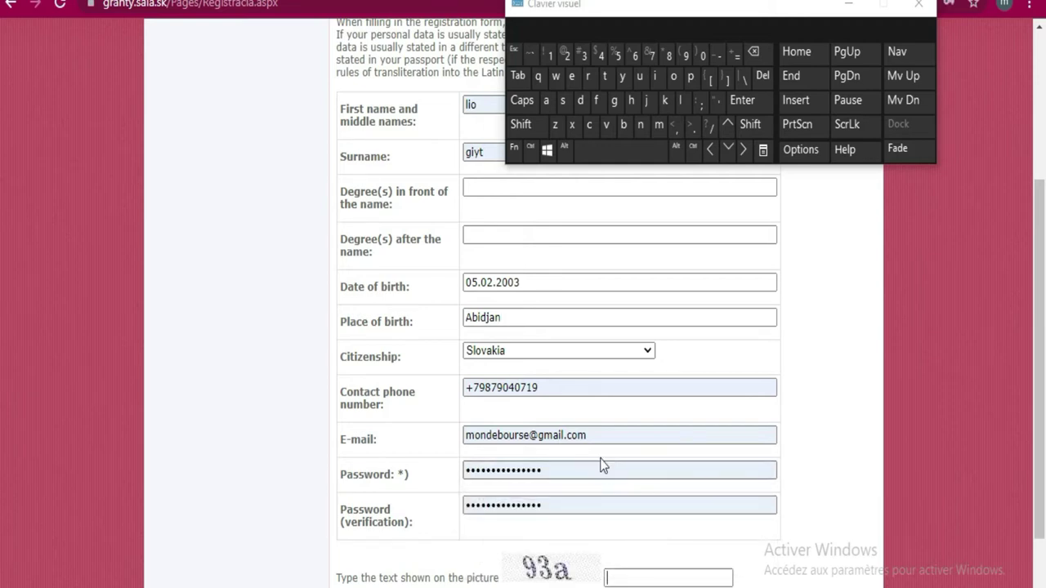
# Enter the captcha text shown in the picture and submit the registration
pyautogui.scroll(-1, 602, 465)
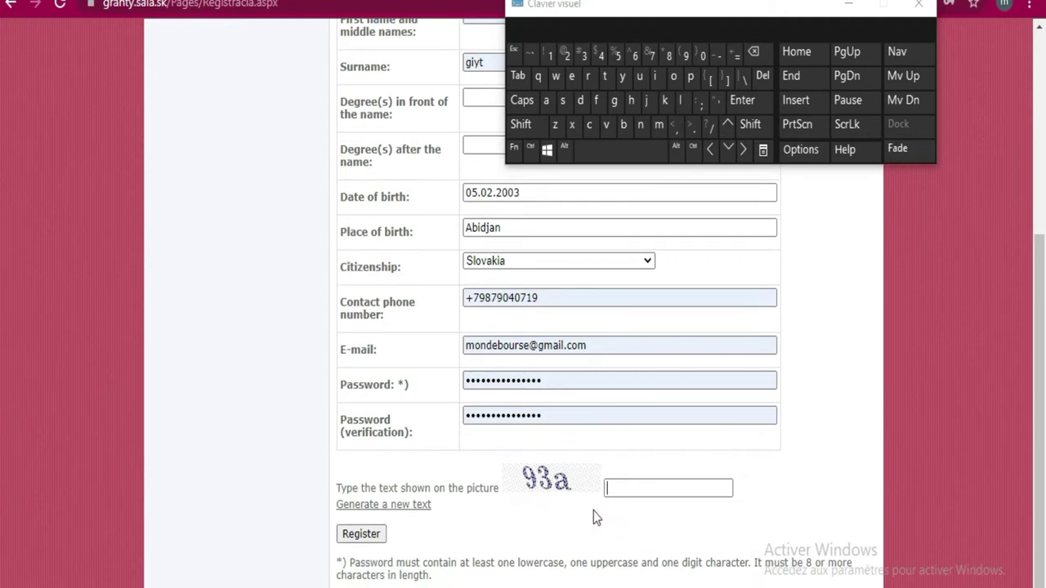
pyautogui.click(686, 56)
pyautogui.click(584, 56)
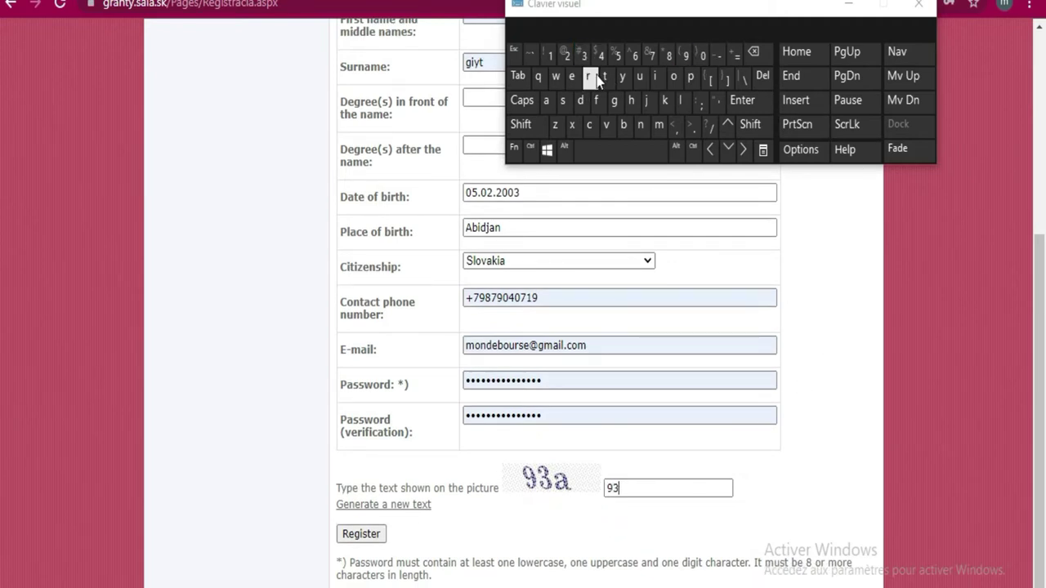
pyautogui.click(553, 103)
pyautogui.click(361, 533)
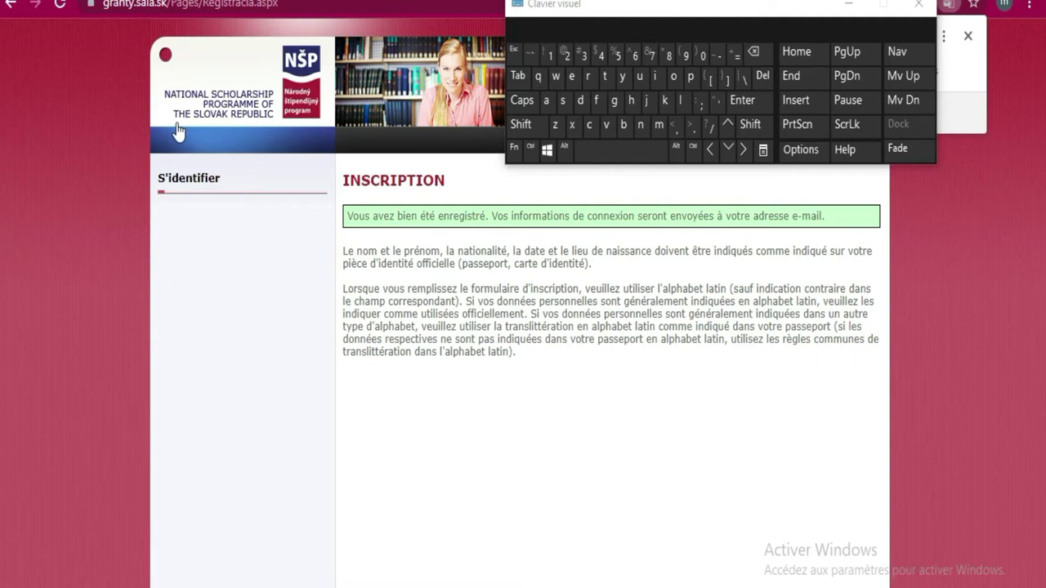
# Go to the sign-in page and log in to the new account with the prefilled credentials
pyautogui.click(206, 191)
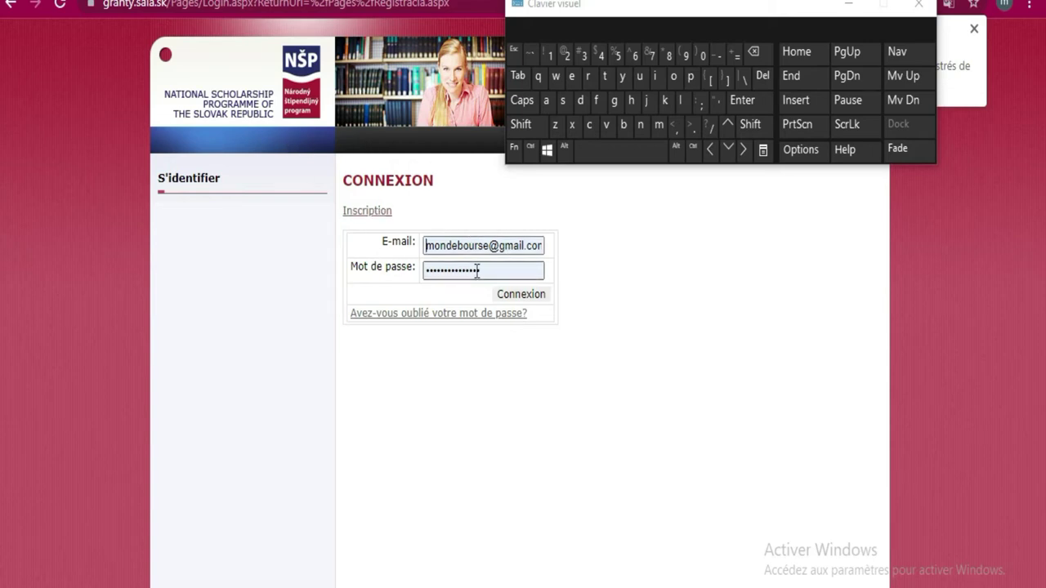
pyautogui.click(537, 297)
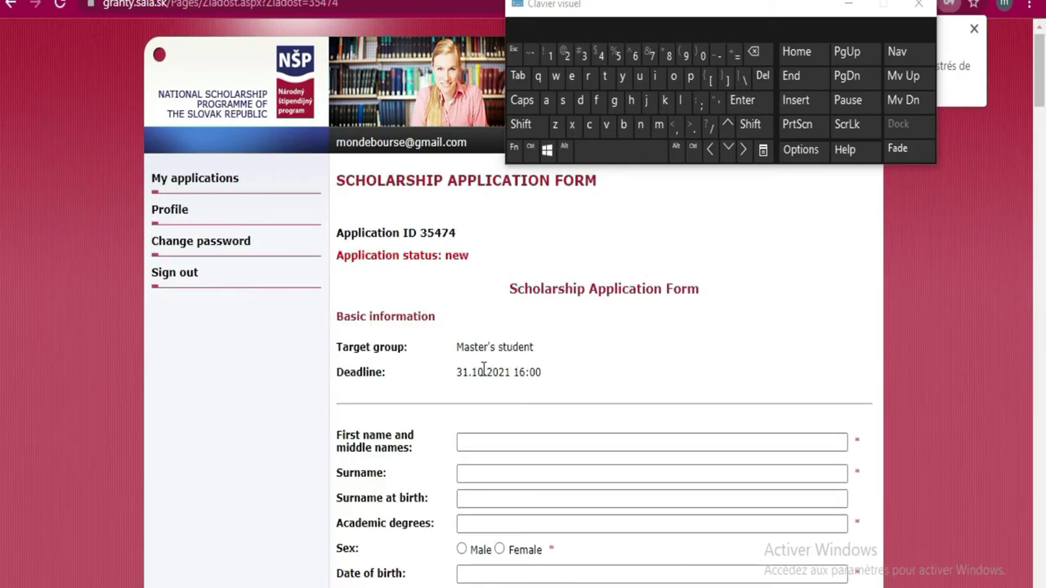
# Examine the target group, deadline and required sections of the Scholarship Application Form
pyautogui.scroll(-1, 501, 346)
pyautogui.moveTo(559, 265); pyautogui.dragTo(454, 260)
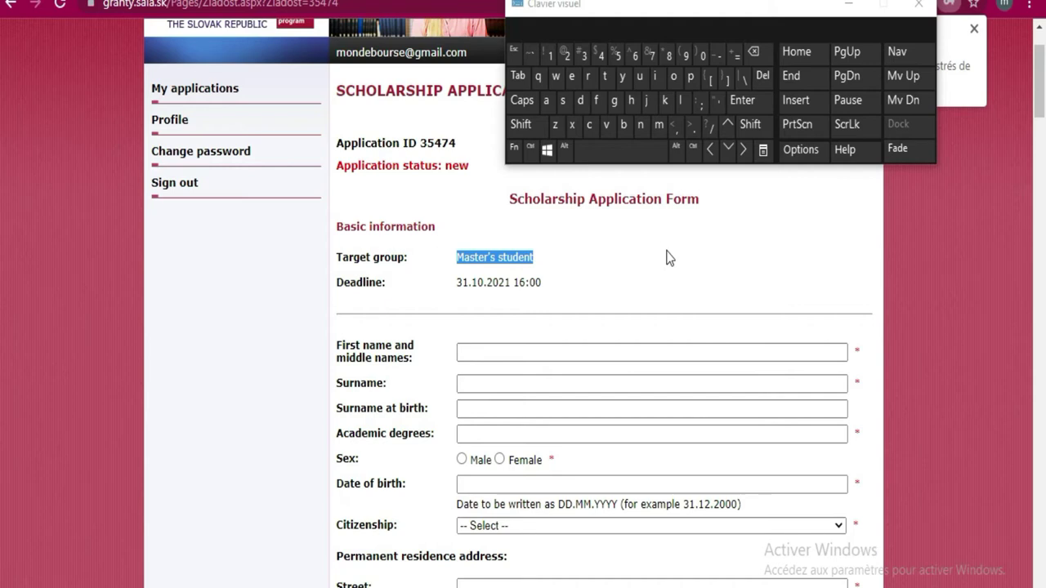
pyautogui.moveTo(456, 284); pyautogui.dragTo(548, 286)
pyautogui.scroll(-3, 773, 303)
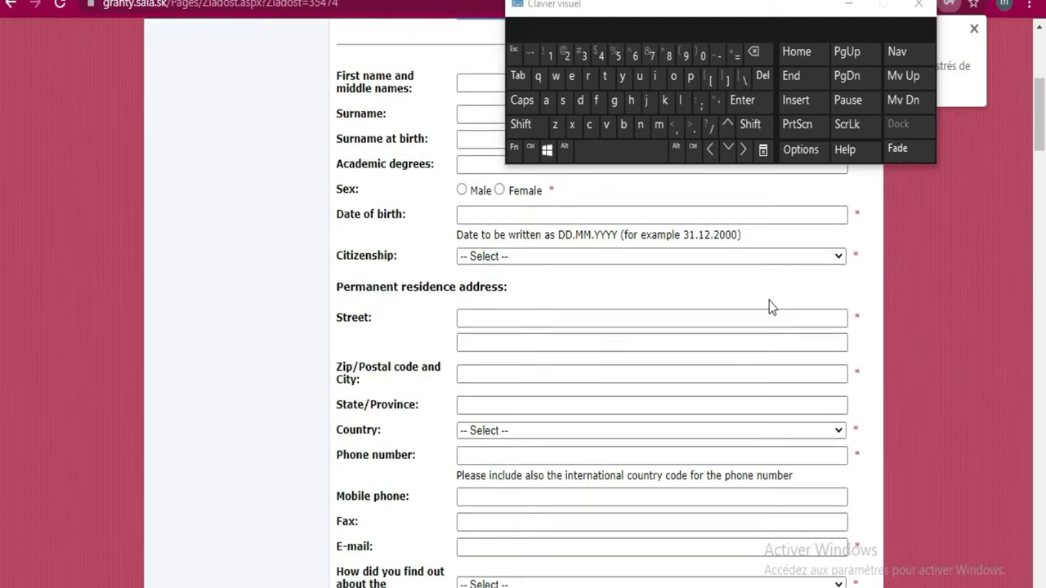
pyautogui.scroll(-10, 769, 301)
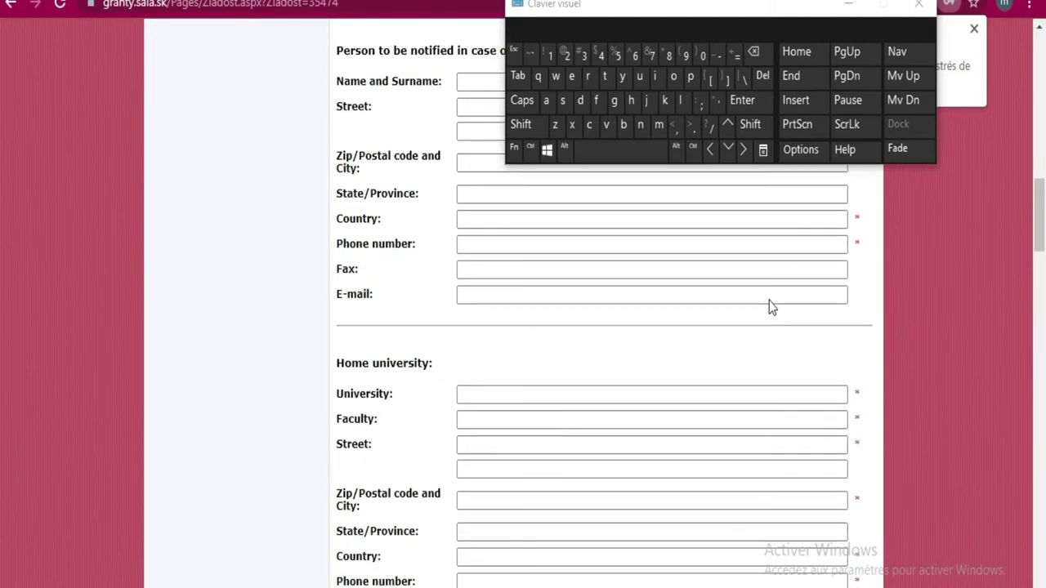
pyautogui.scroll(-10, 769, 300)
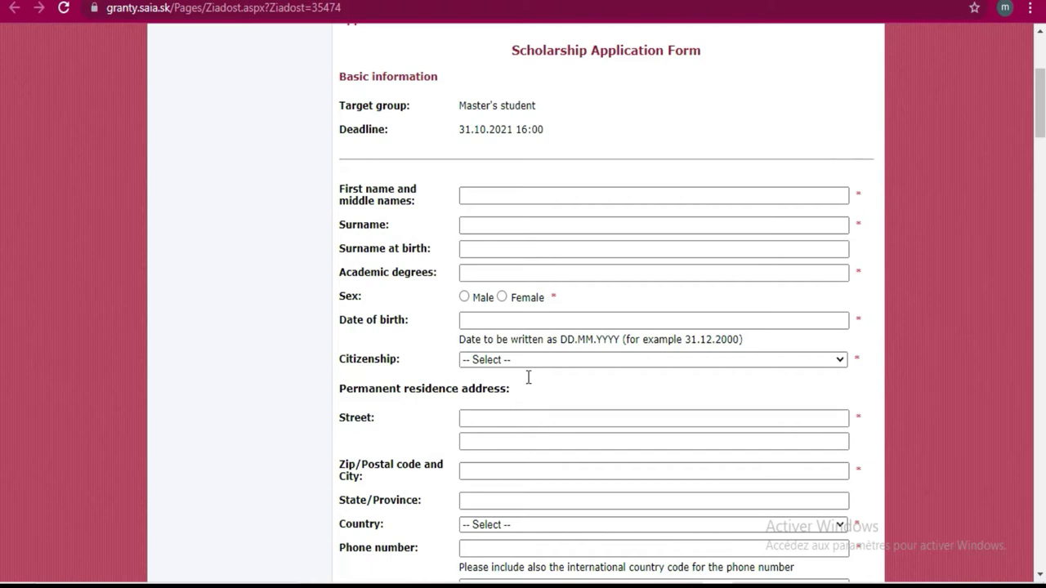
# Open the on-screen keyboard and move it clear of the application form's input fields
pyautogui.press('ctrl+super+o')
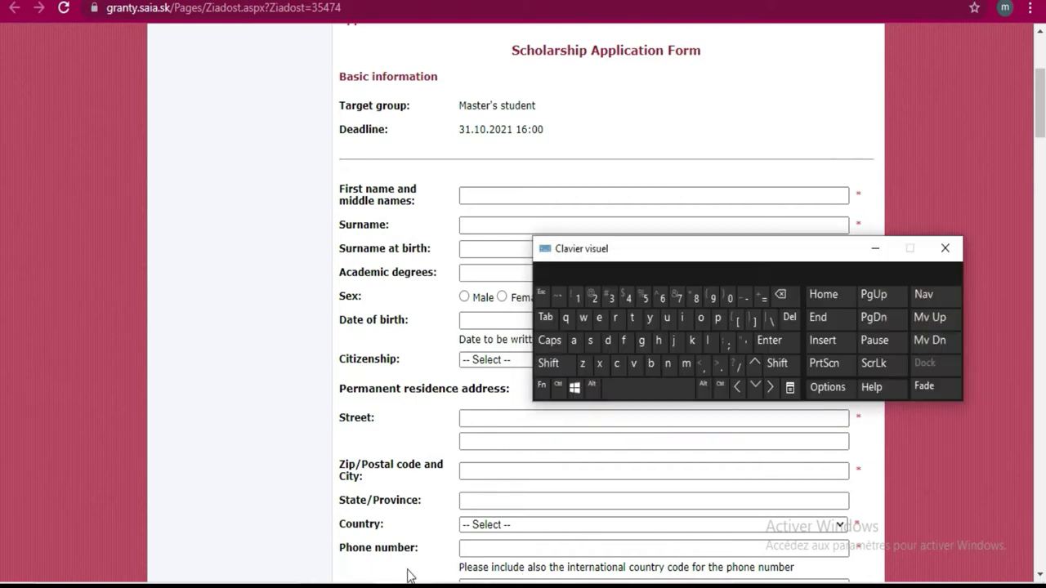
pyautogui.moveTo(666, 263); pyautogui.dragTo(676, 7)
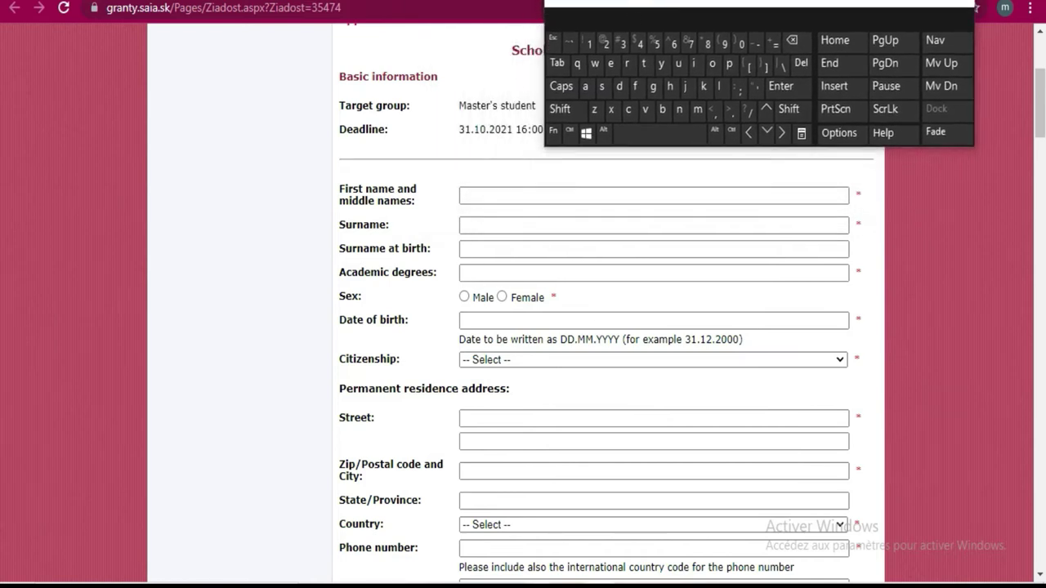
pyautogui.click(525, 227)
pyautogui.click(526, 198)
pyautogui.click(526, 197)
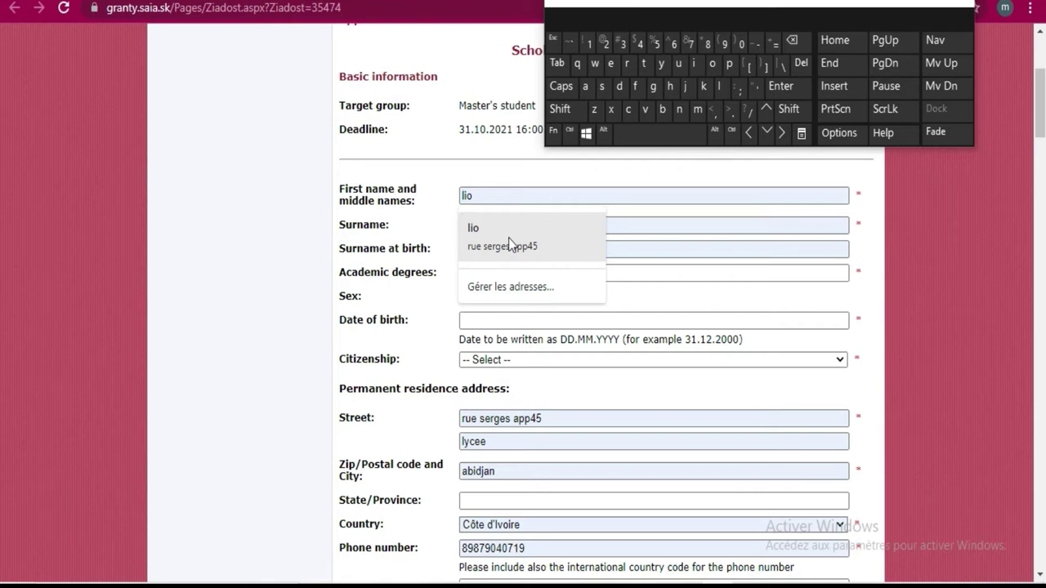
pyautogui.click(250, 156)
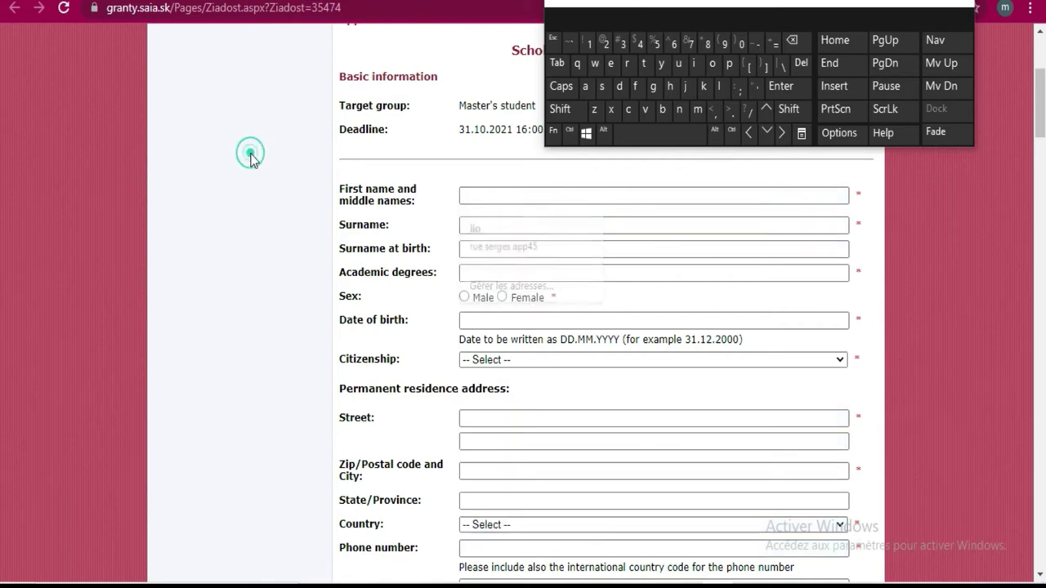
# Enter the applicant's first name in the basic information section using the on-screen keyboard, correcting its last letter
pyautogui.click(495, 191)
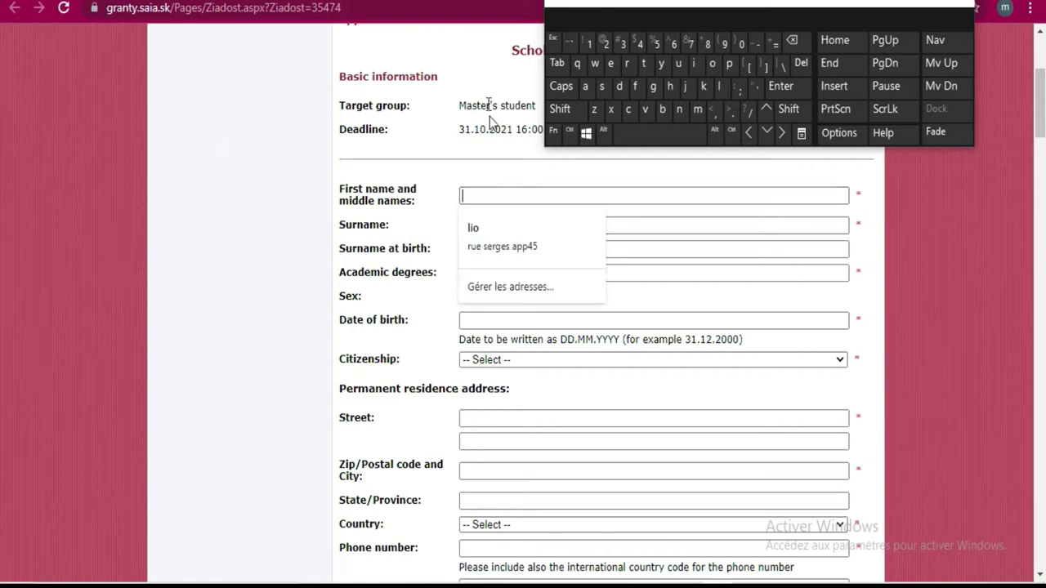
pyautogui.click(719, 87)
pyautogui.click(701, 66)
pyautogui.click(703, 65)
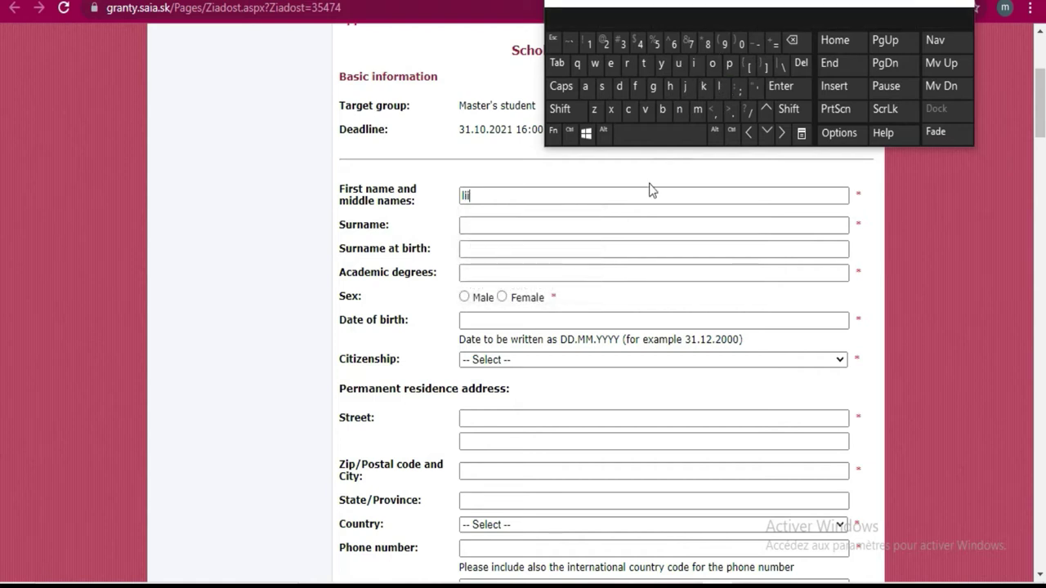
pyautogui.click(483, 223)
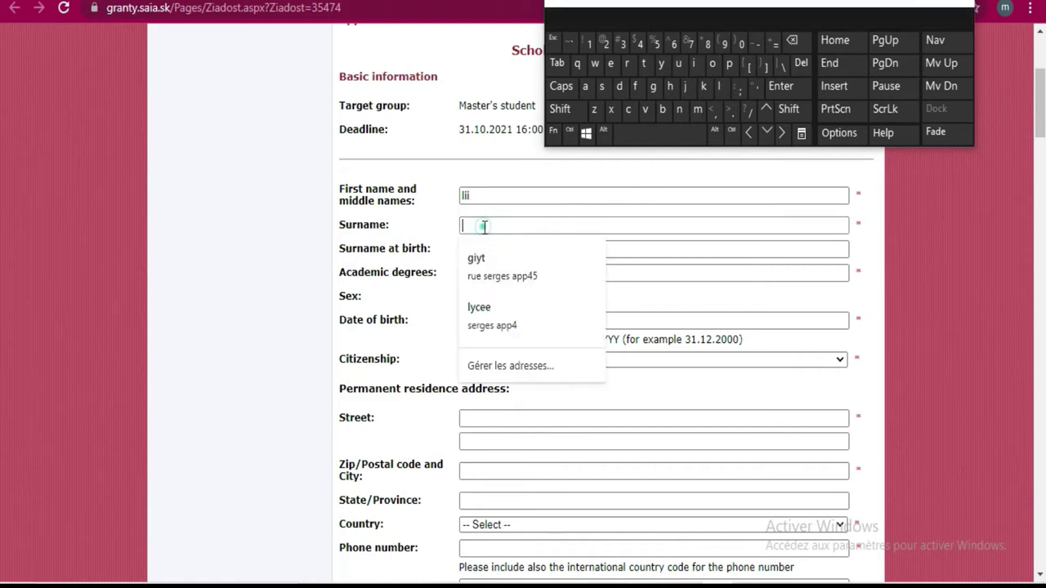
pyautogui.click(491, 194)
pyautogui.click(791, 42)
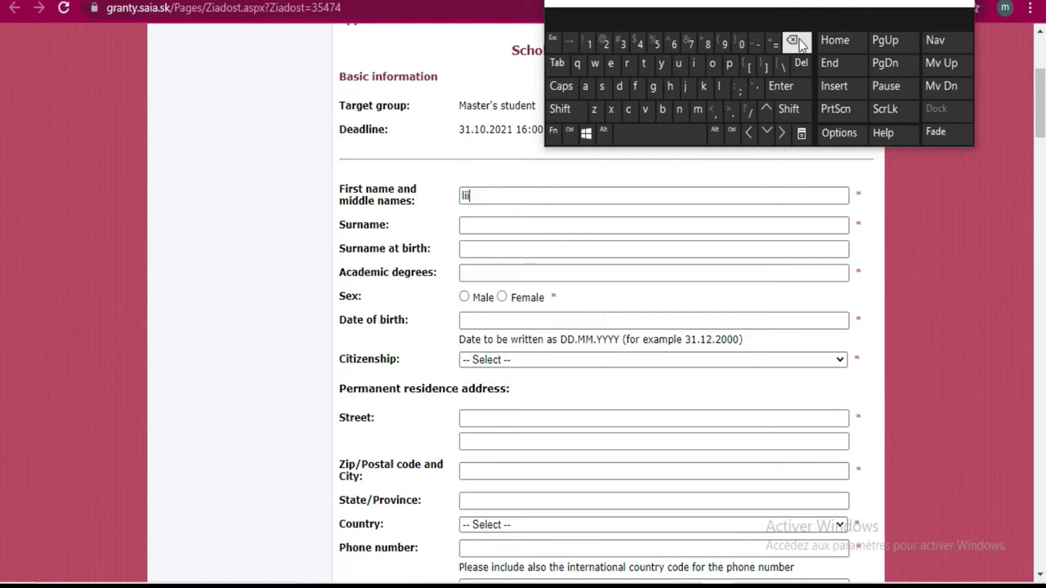
pyautogui.click(713, 65)
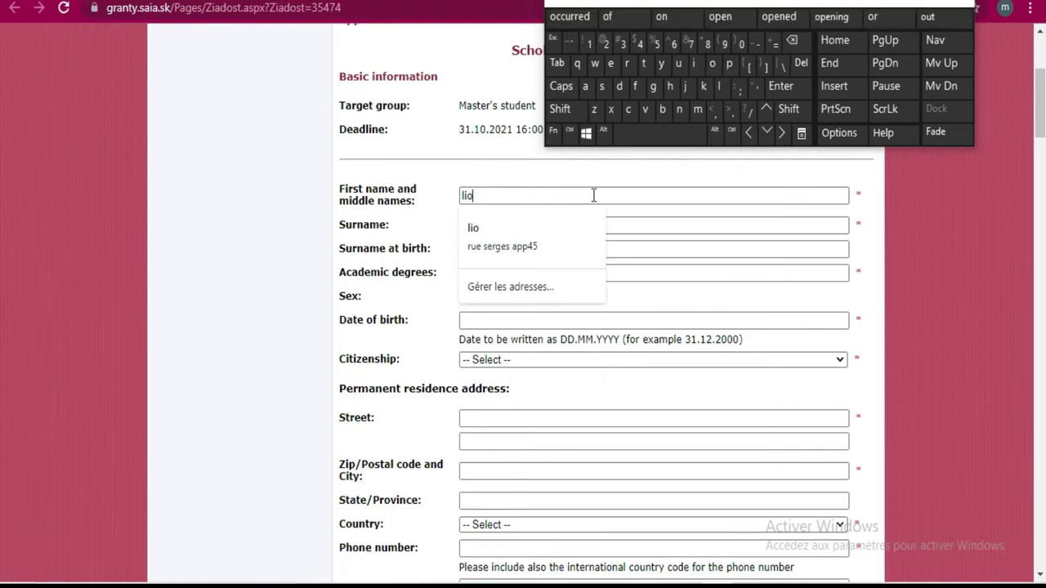
# Enter the applicant's surname without using the saved address suggestions, and leave the surname at birth empty
pyautogui.click(662, 226)
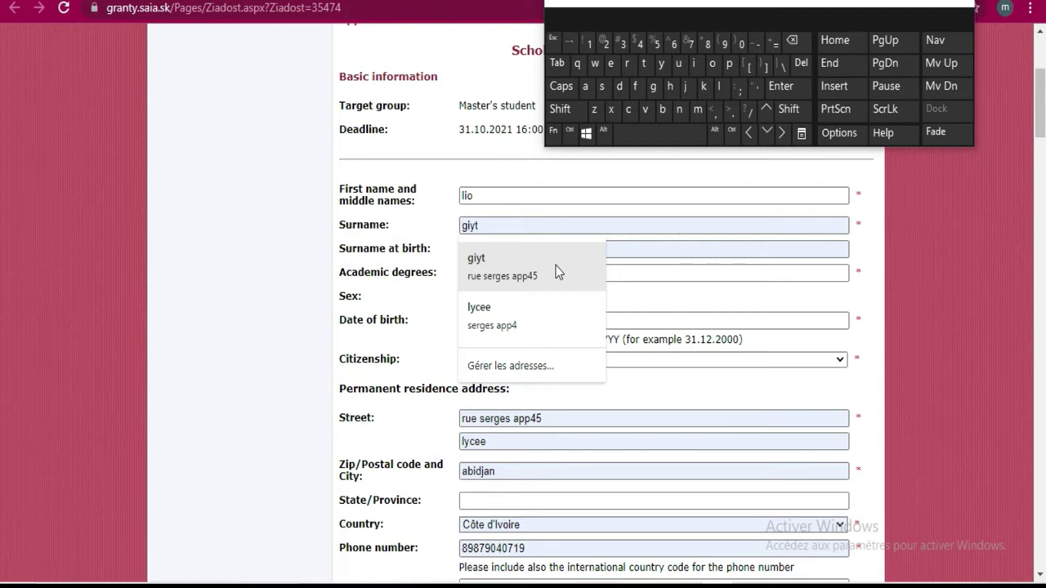
pyautogui.click(695, 249)
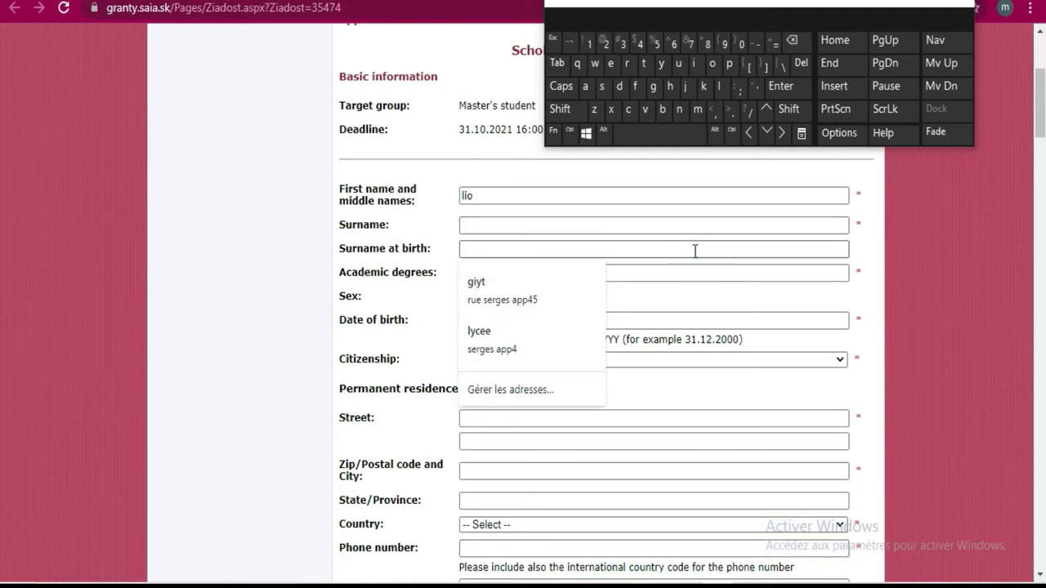
pyautogui.click(575, 222)
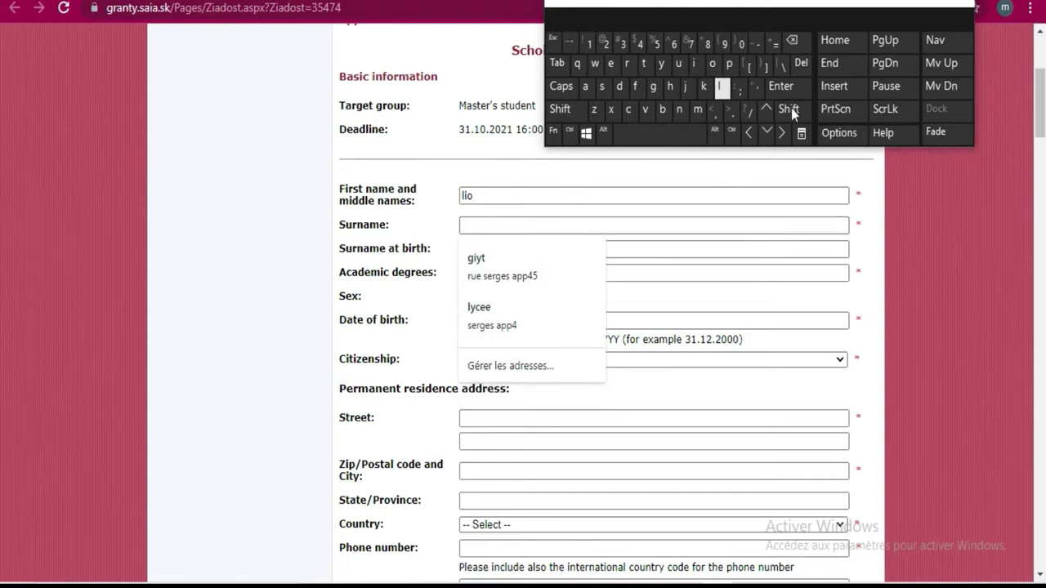
pyautogui.click(654, 87)
pyautogui.click(694, 64)
pyautogui.click(661, 64)
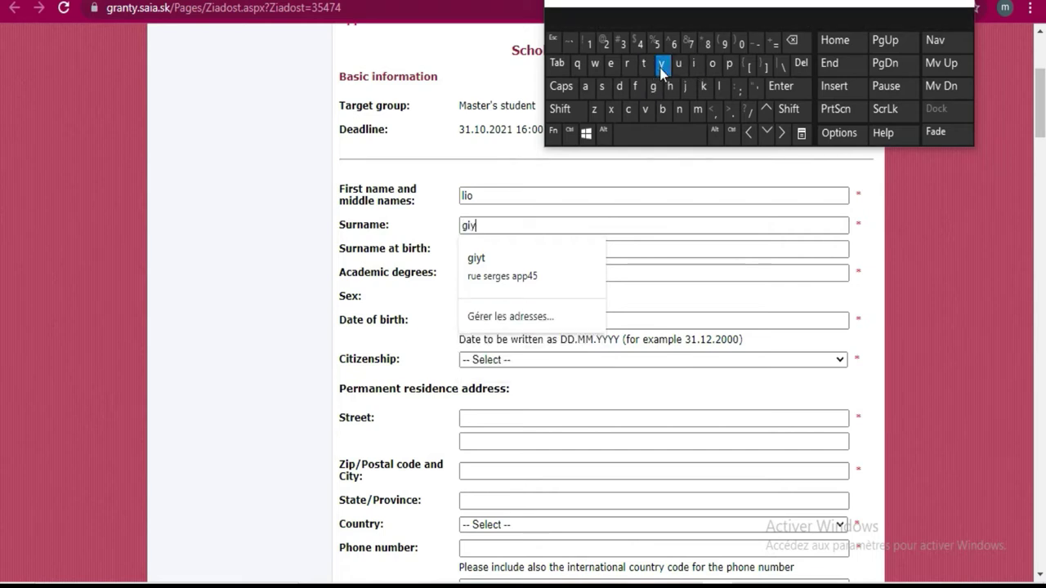
pyautogui.click(644, 64)
pyautogui.click(663, 247)
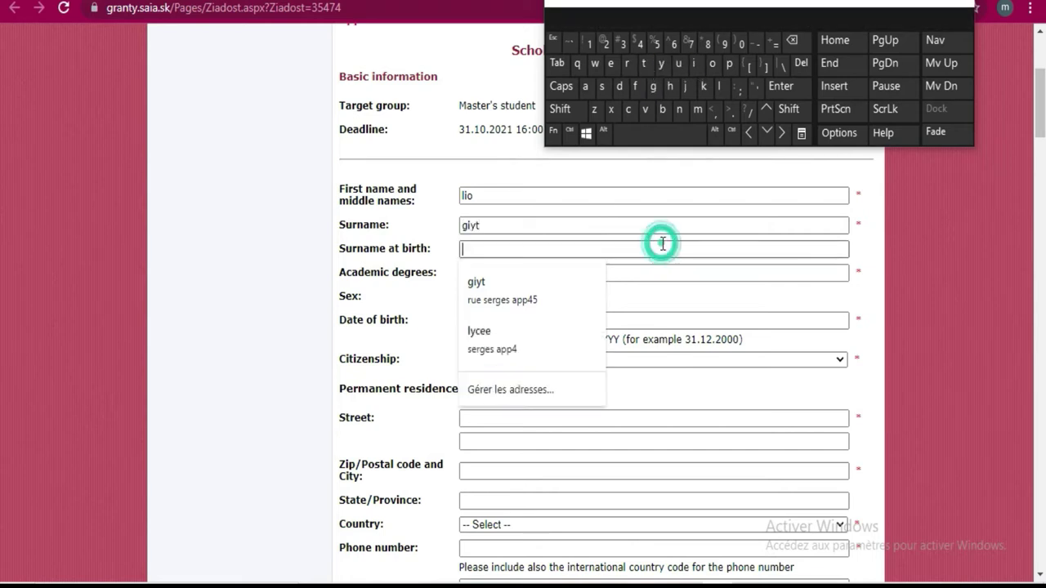
pyautogui.click(252, 278)
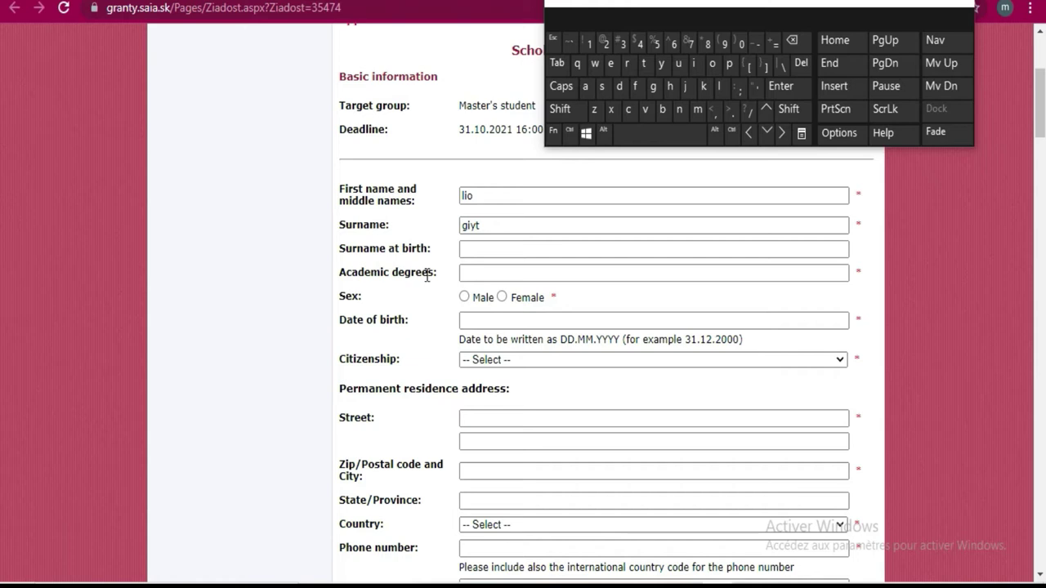
# Enter "bachelor" as the academic degree and set the applicant's sex to Male
pyautogui.click(535, 270)
pyautogui.click(662, 110)
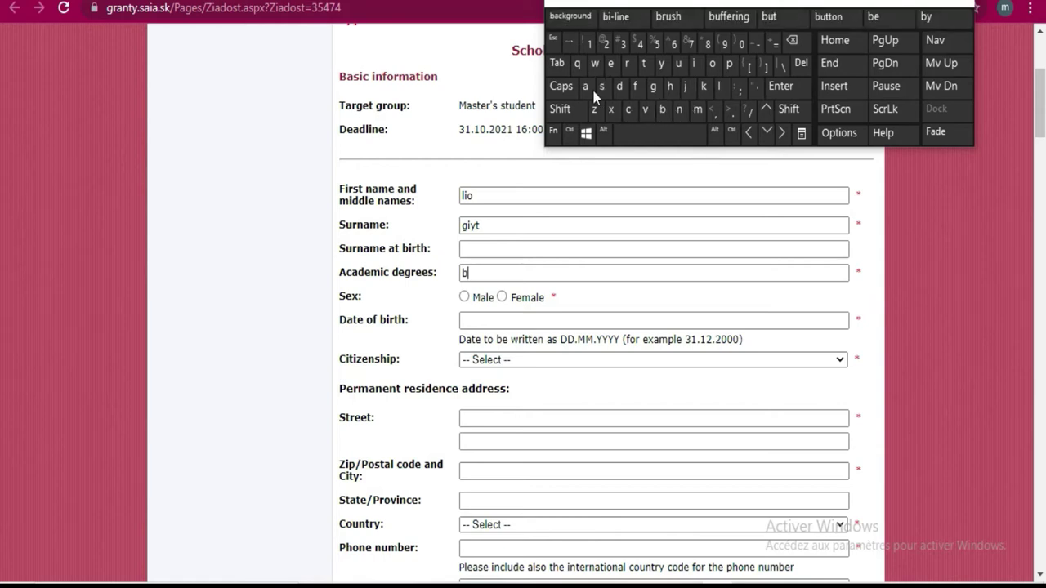
pyautogui.click(591, 91)
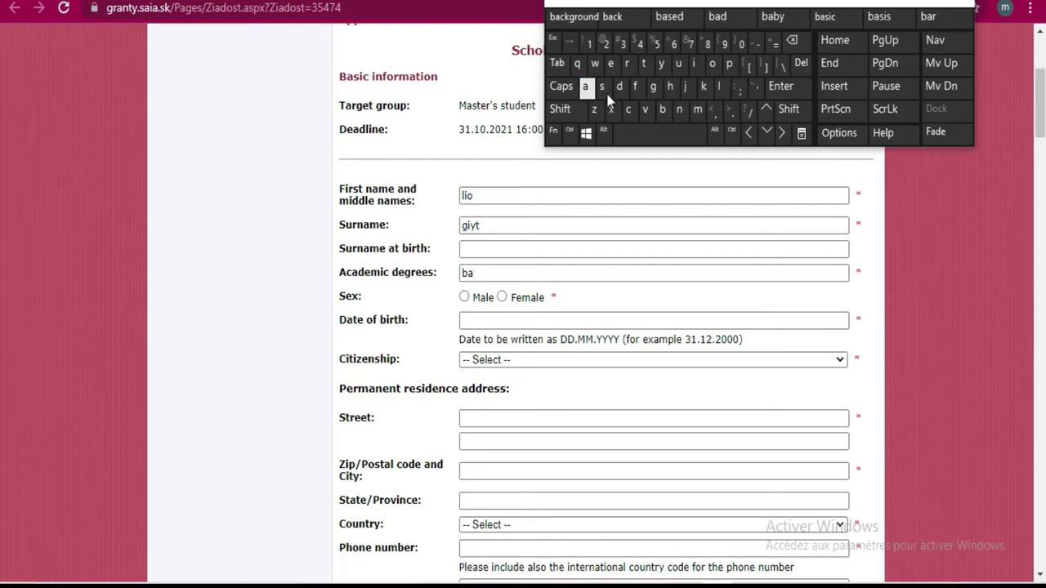
pyautogui.click(630, 111)
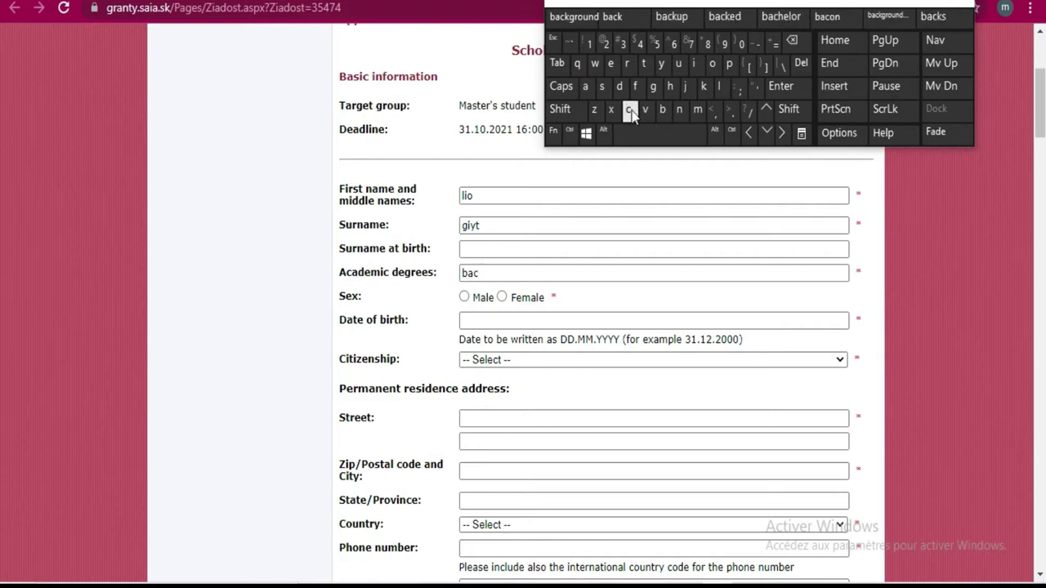
pyautogui.click(780, 16)
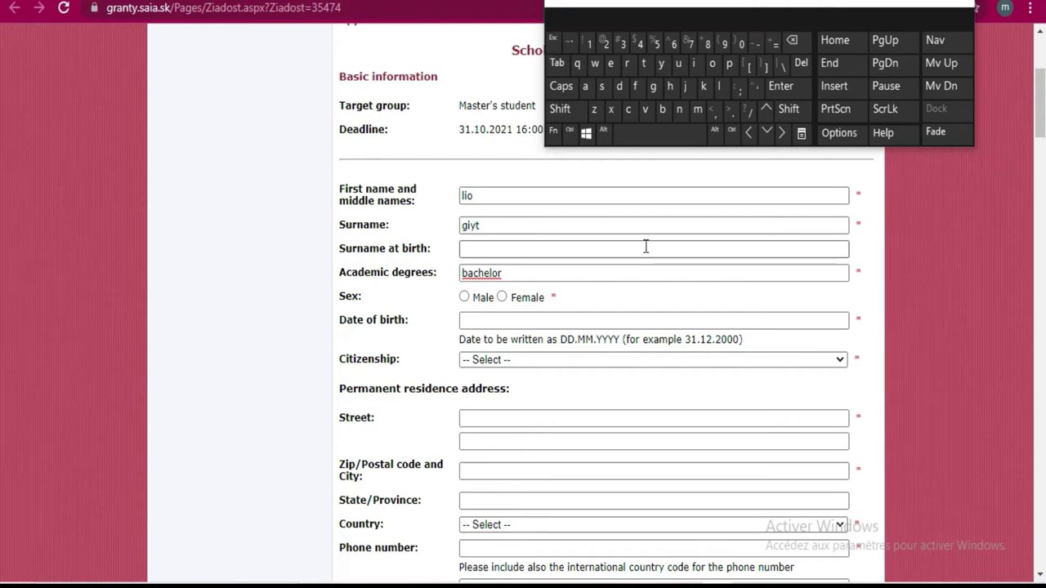
pyautogui.click(465, 299)
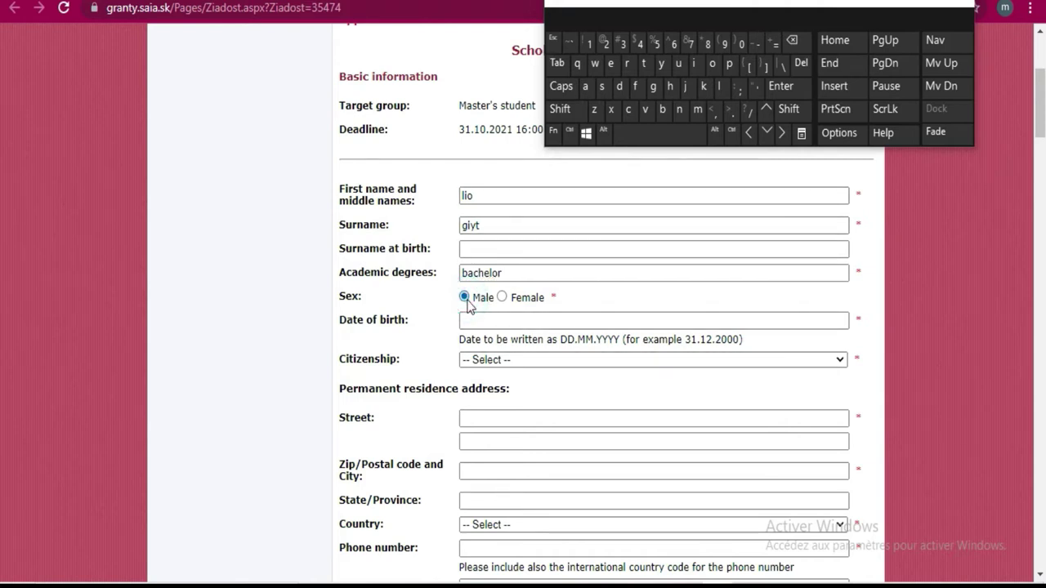
# Pick the applicant's date of birth from the calendar and compare it with the example of the required date format
pyautogui.click(508, 322)
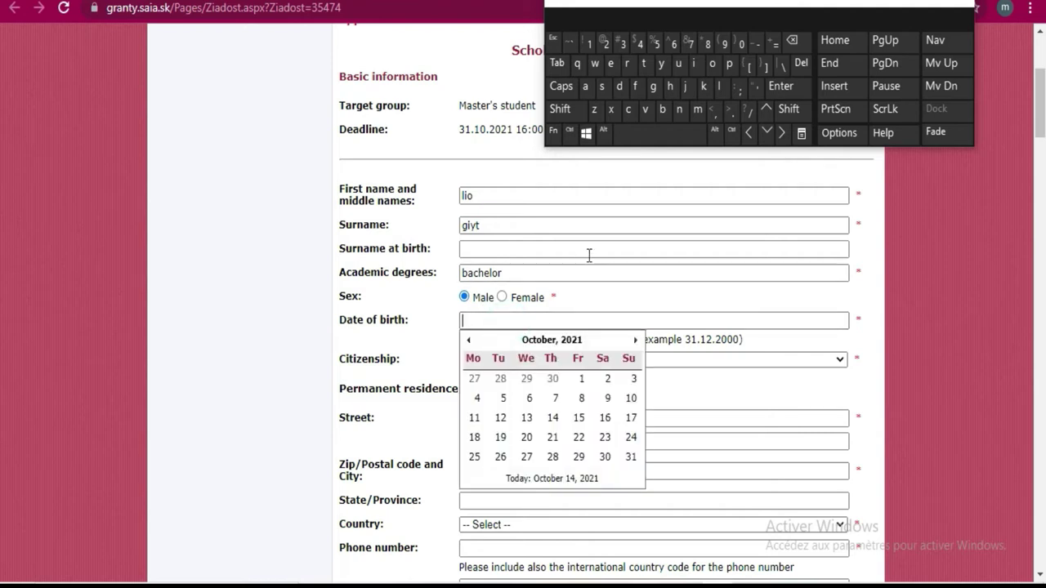
pyautogui.click(545, 339)
pyautogui.click(556, 340)
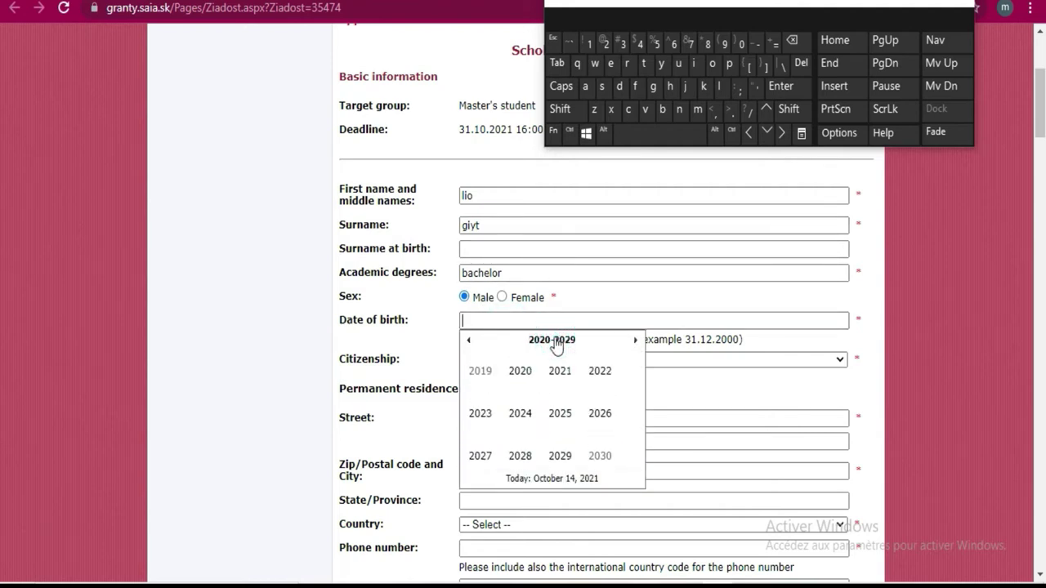
pyautogui.click(468, 341)
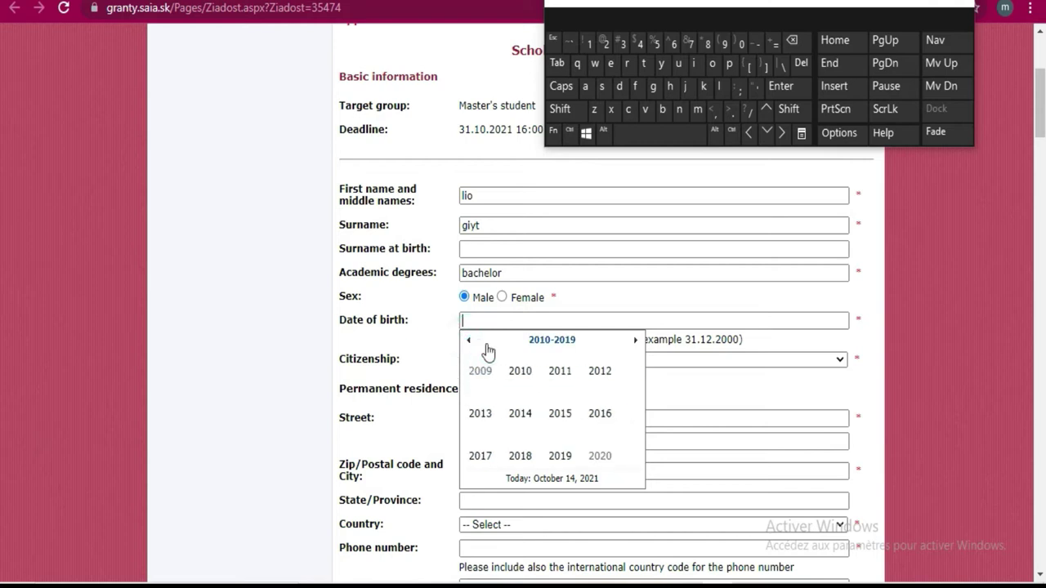
pyautogui.click(469, 342)
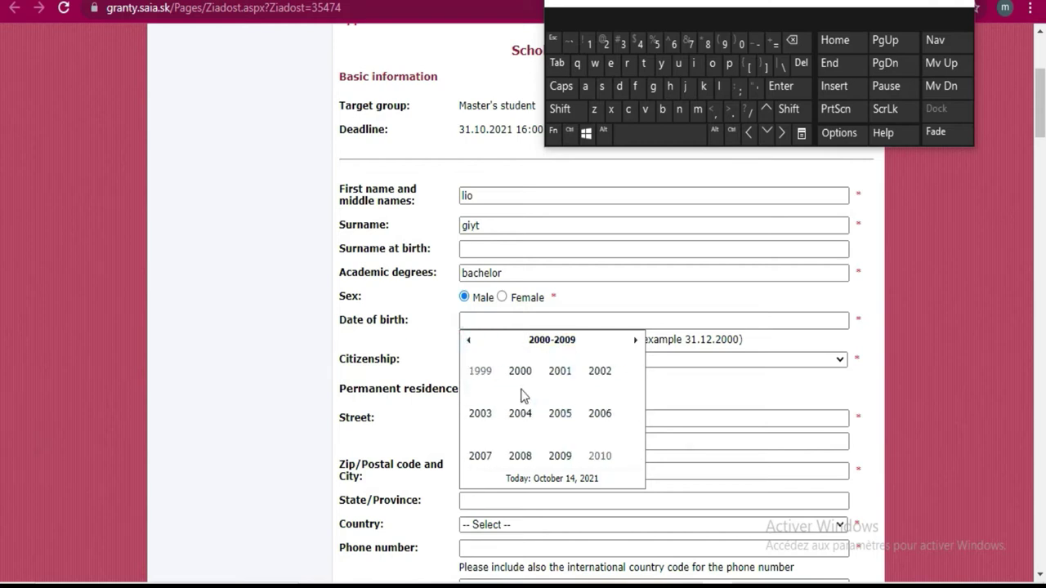
pyautogui.click(490, 417)
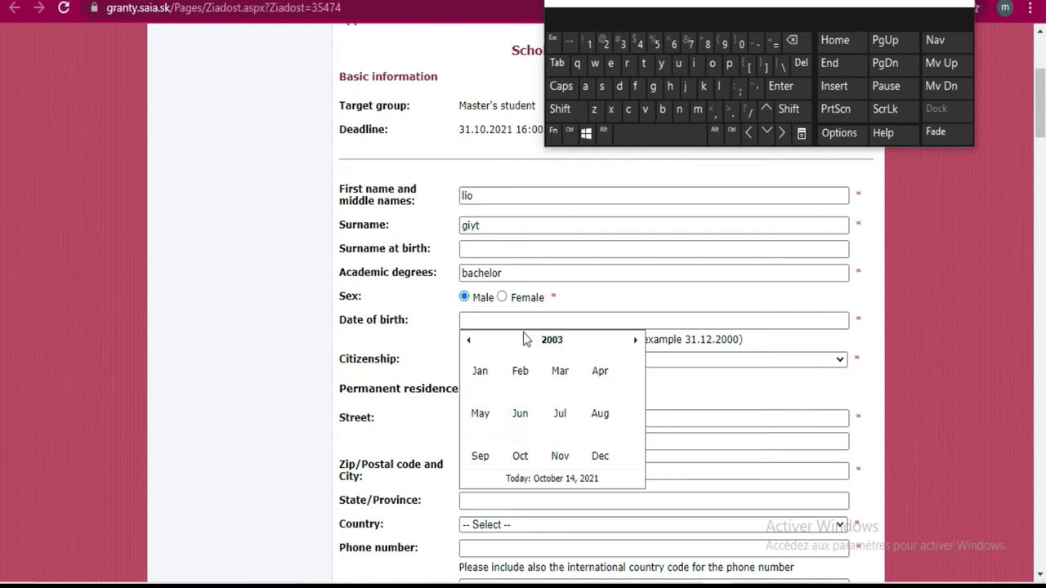
pyautogui.click(532, 373)
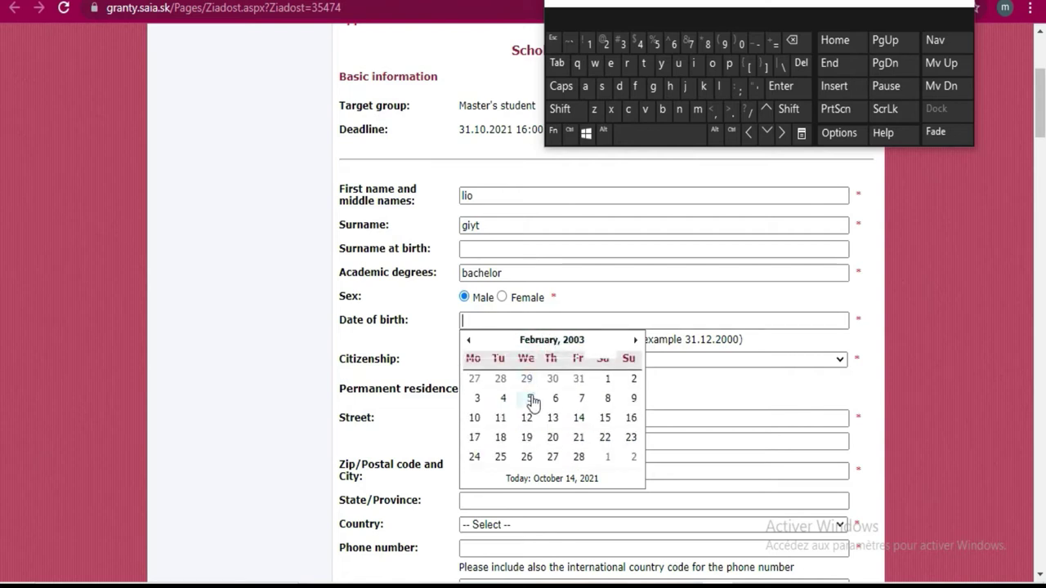
pyautogui.click(531, 401)
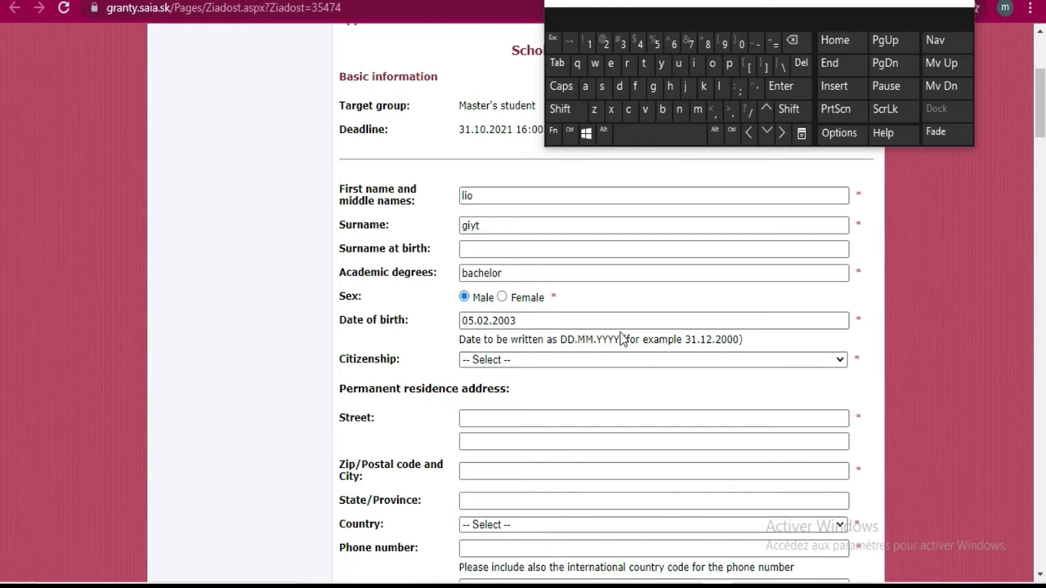
pyautogui.moveTo(740, 340); pyautogui.dragTo(691, 339)
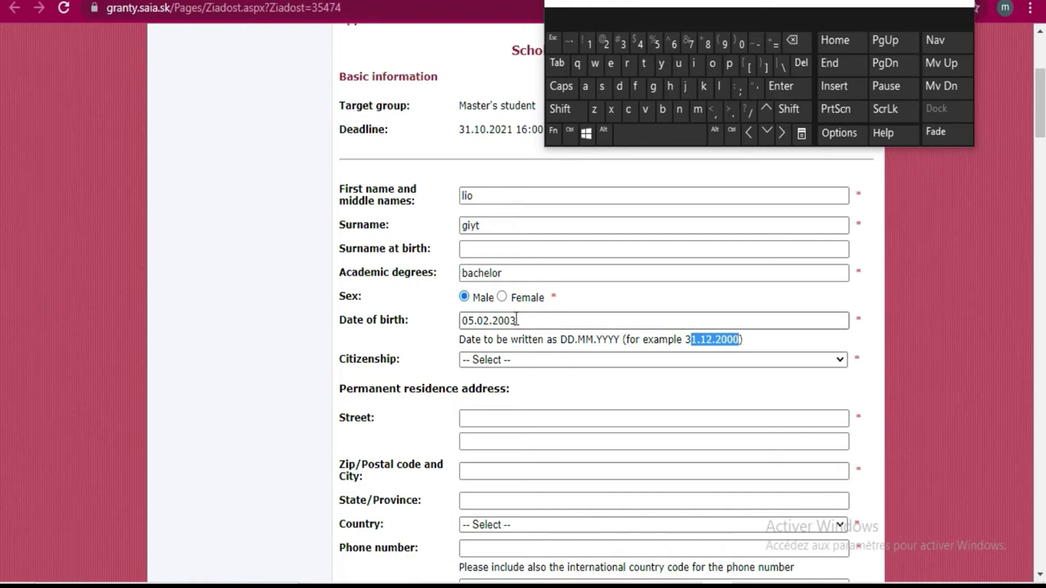
# Set the applicant's citizenship to Côte d'Ivoire
pyautogui.click(665, 359)
pyautogui.scroll(-7, 529, 225)
pyautogui.scroll(-3, 529, 210)
pyautogui.scroll(4, 529, 210)
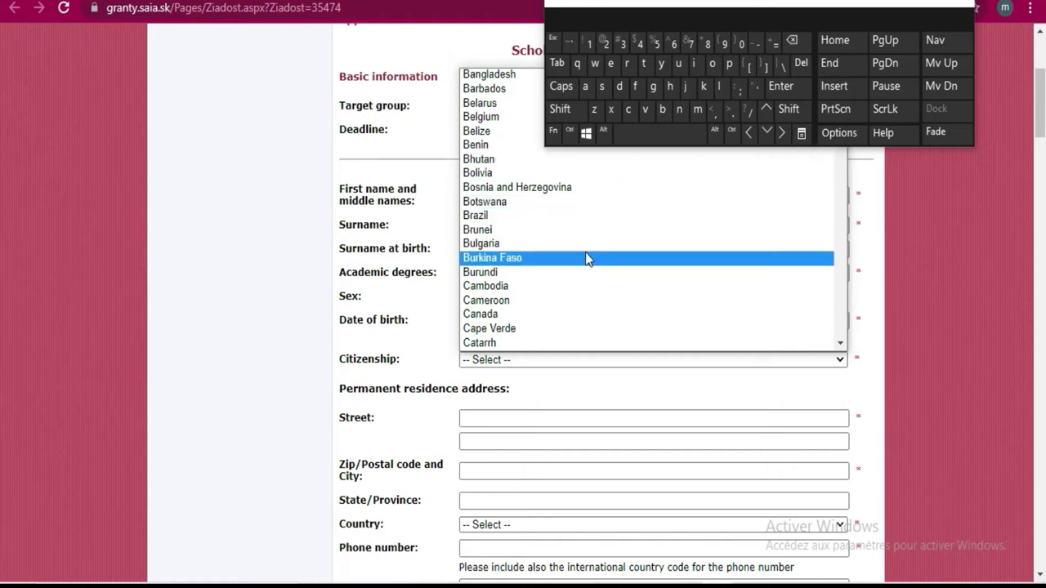
pyautogui.scroll(-4, 585, 259)
pyautogui.click(529, 242)
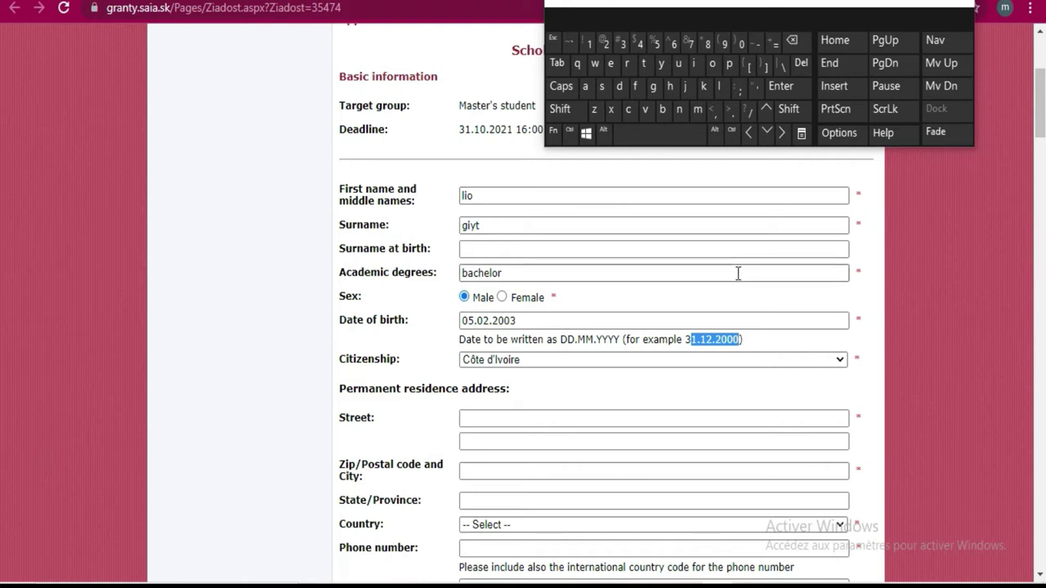
# Enter the street of the permanent residence address without using the saved suggestions, leaving the second street line empty
pyautogui.click(516, 422)
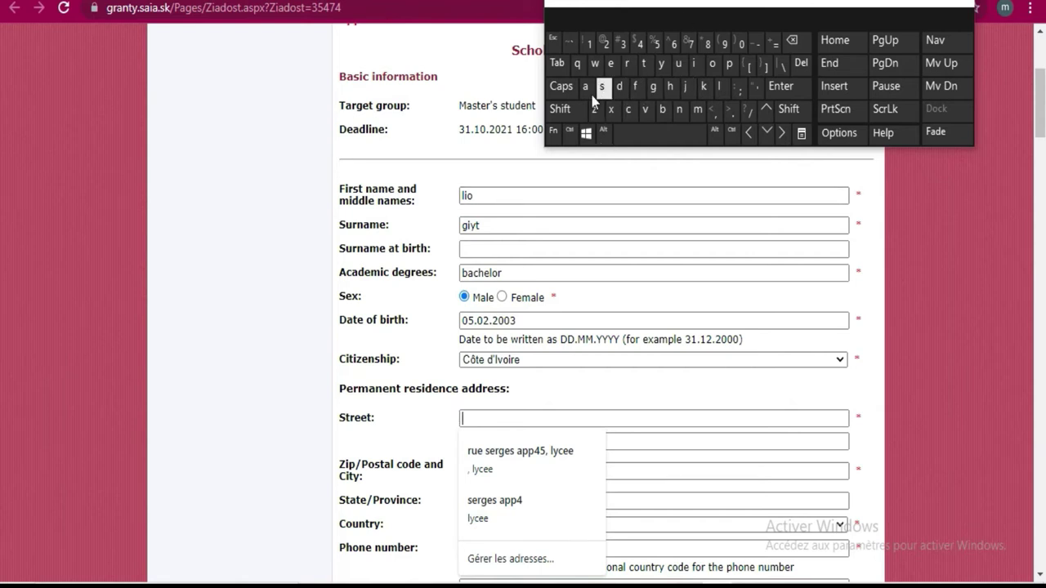
pyautogui.click(561, 109)
pyautogui.click(627, 65)
pyautogui.click(675, 69)
pyautogui.click(619, 71)
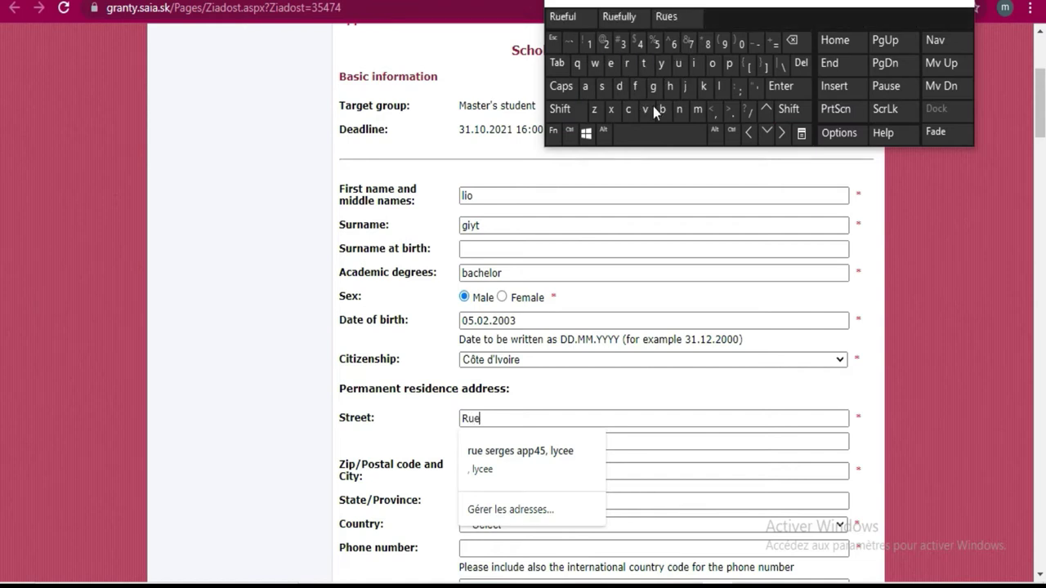
pyautogui.click(663, 138)
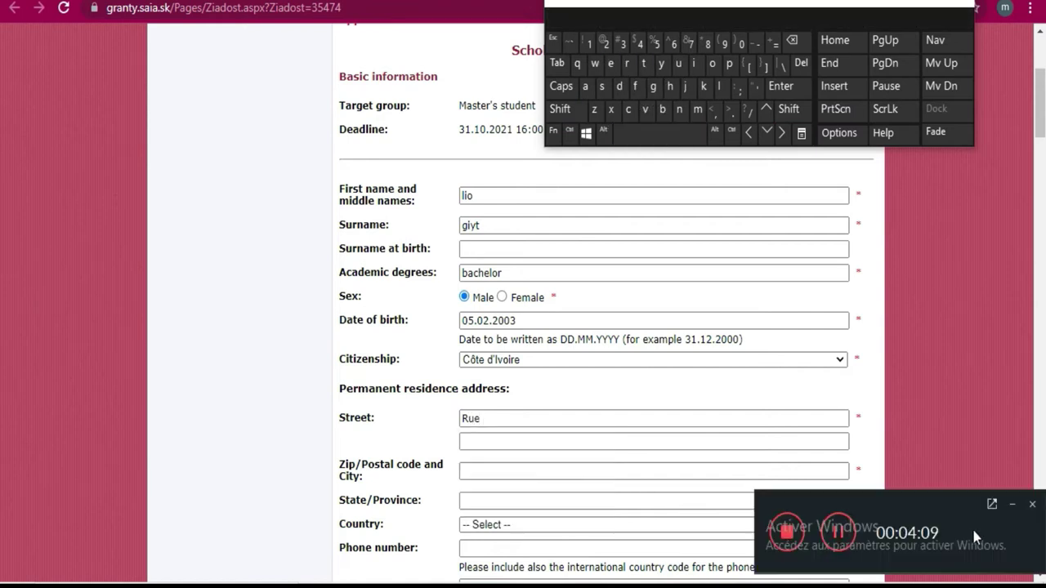
pyautogui.click(1013, 507)
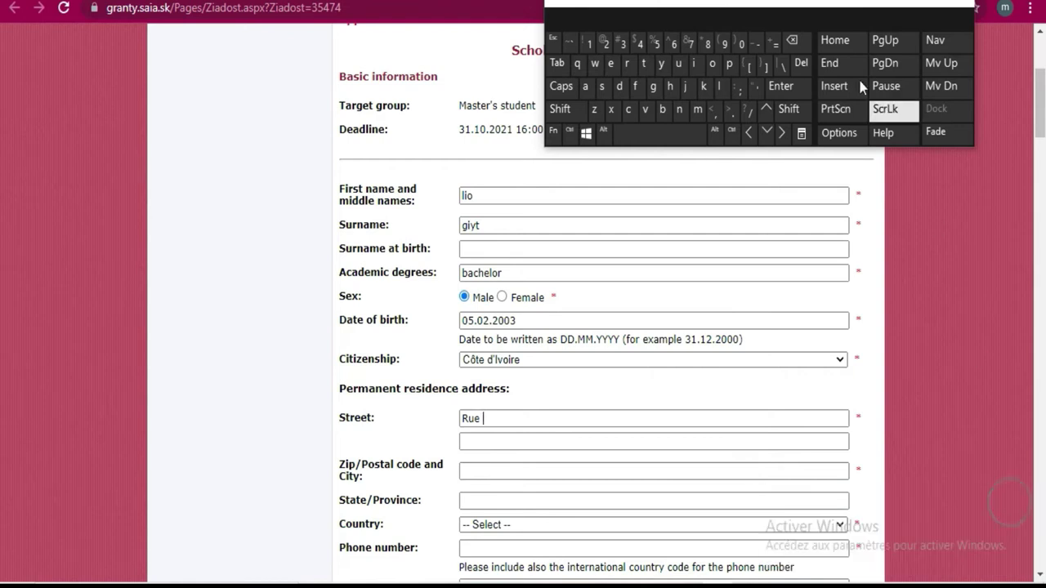
pyautogui.click(705, 90)
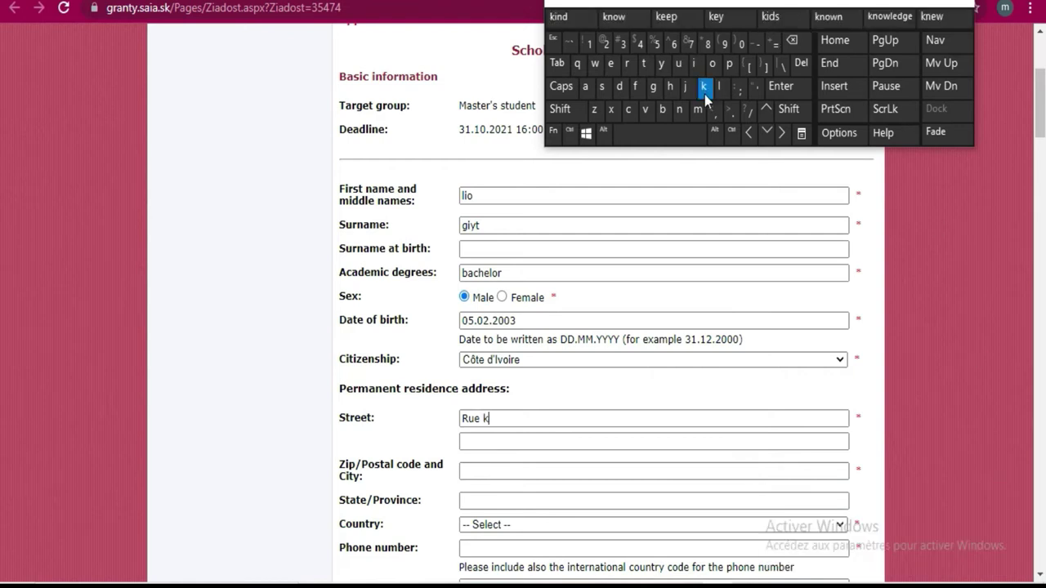
pyautogui.click(587, 86)
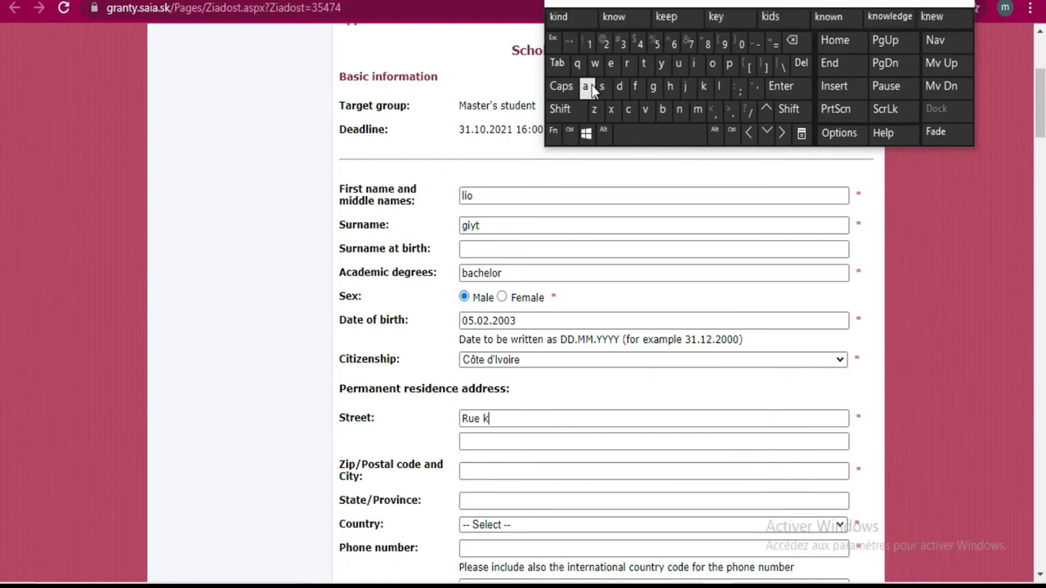
pyautogui.click(669, 68)
pyautogui.click(694, 66)
pyautogui.click(711, 67)
pyautogui.click(809, 442)
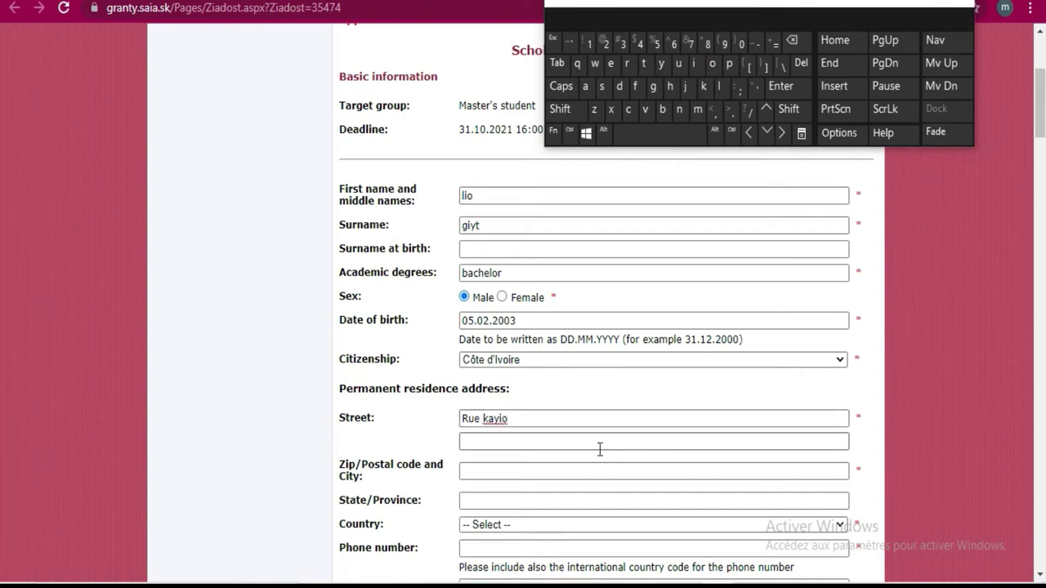
# Enter the postal code of the permanent residence address and leave the state/province empty
pyautogui.click(501, 473)
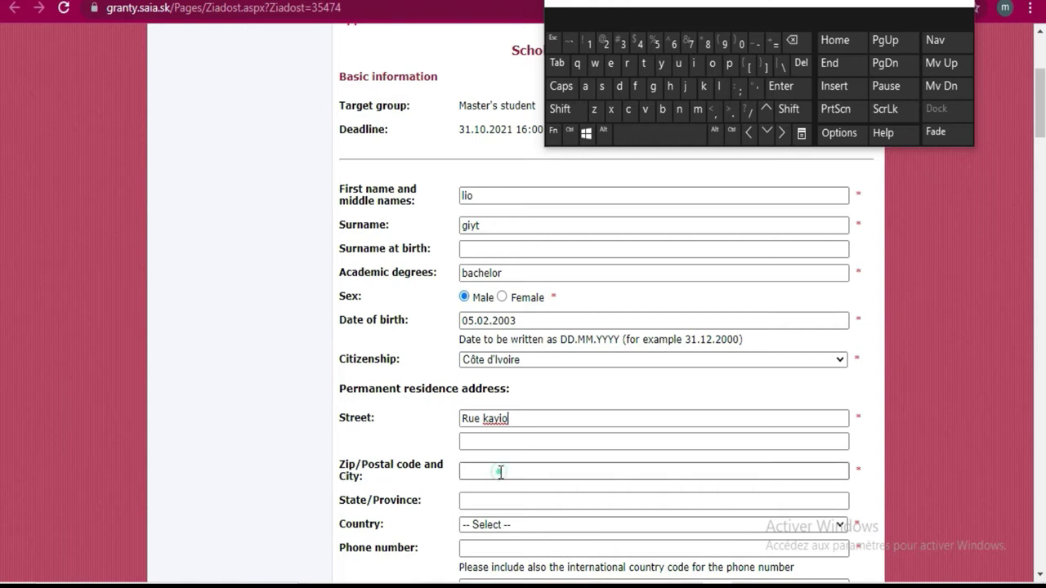
pyautogui.click(591, 48)
pyautogui.click(675, 46)
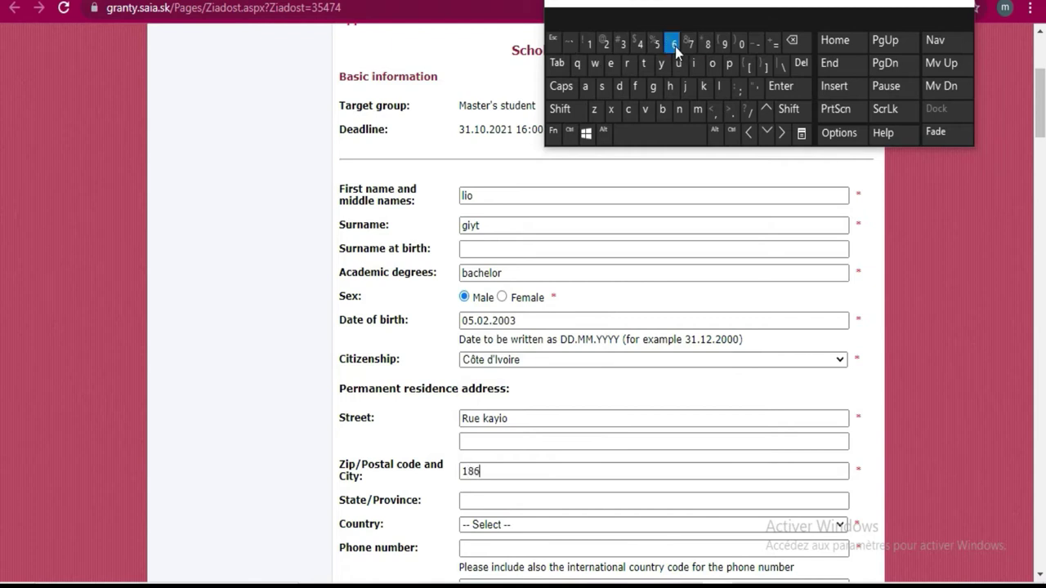
pyautogui.click(625, 46)
pyautogui.click(547, 503)
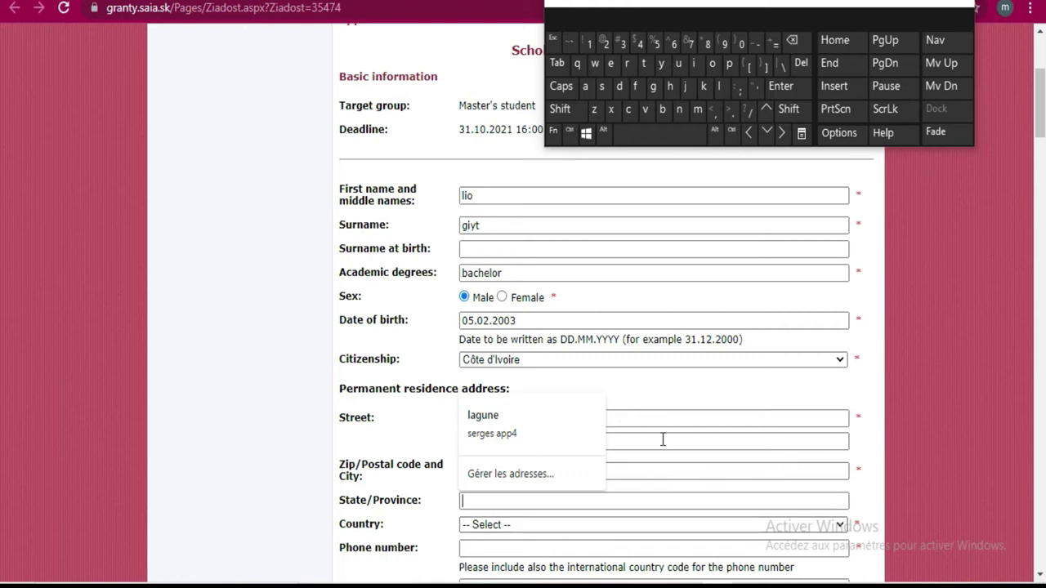
pyautogui.scroll(-1, 651, 394)
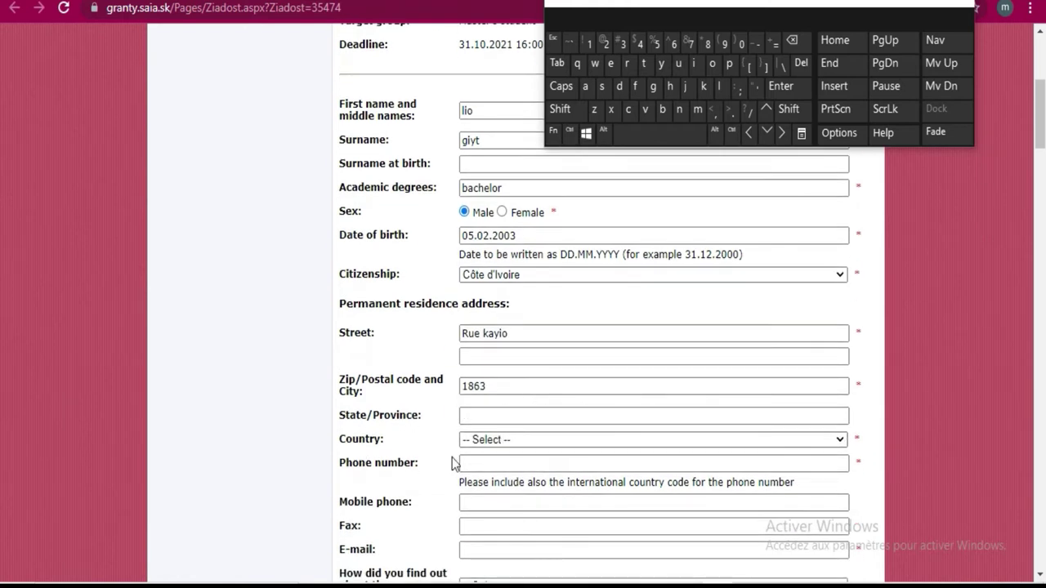
# Set the country of the permanent residence address to Côte d'Ivoire
pyautogui.click(503, 441)
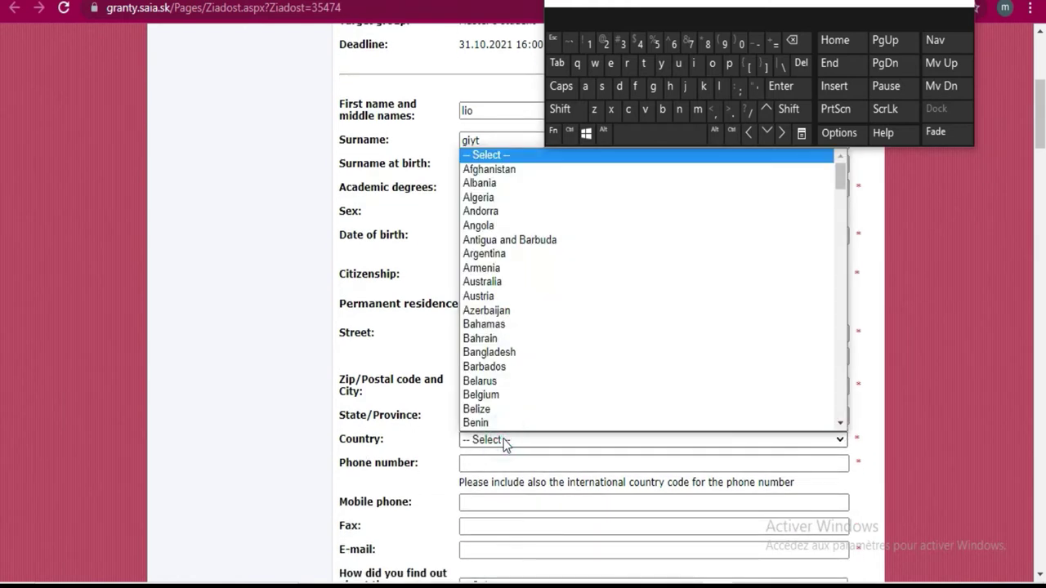
pyautogui.scroll(-2, 554, 285)
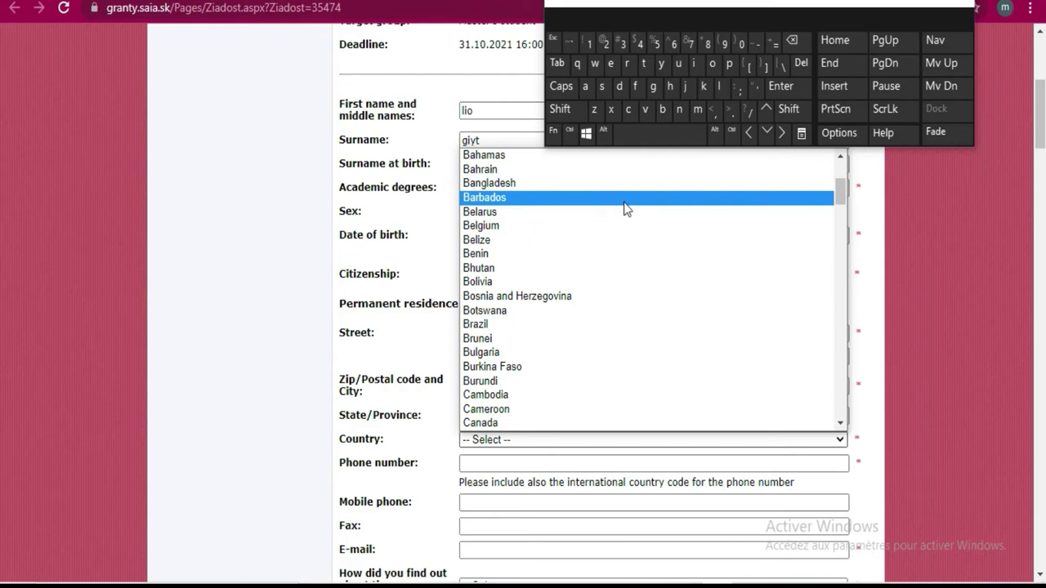
pyautogui.scroll(-4, 624, 209)
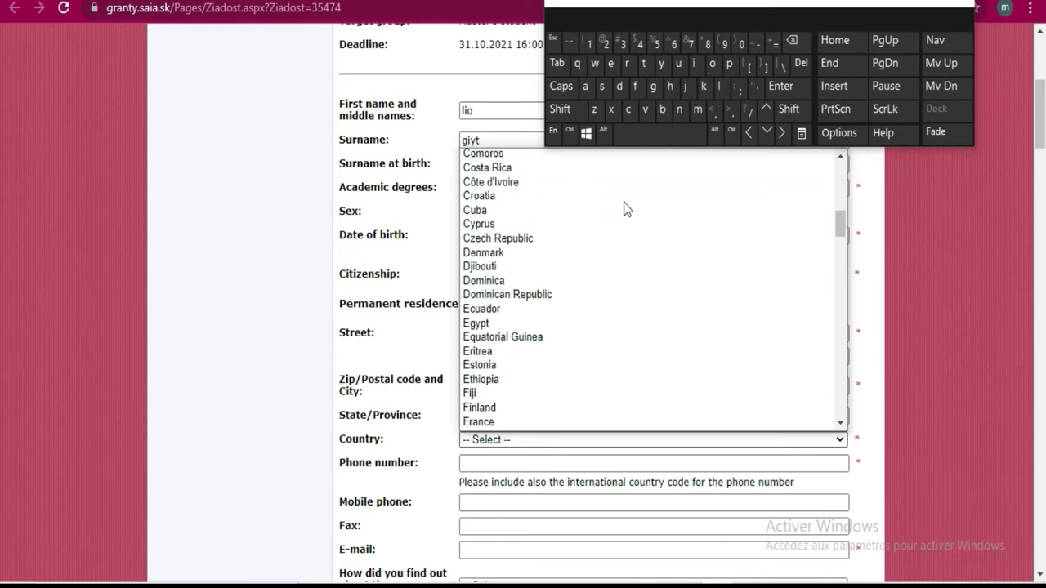
pyautogui.click(543, 182)
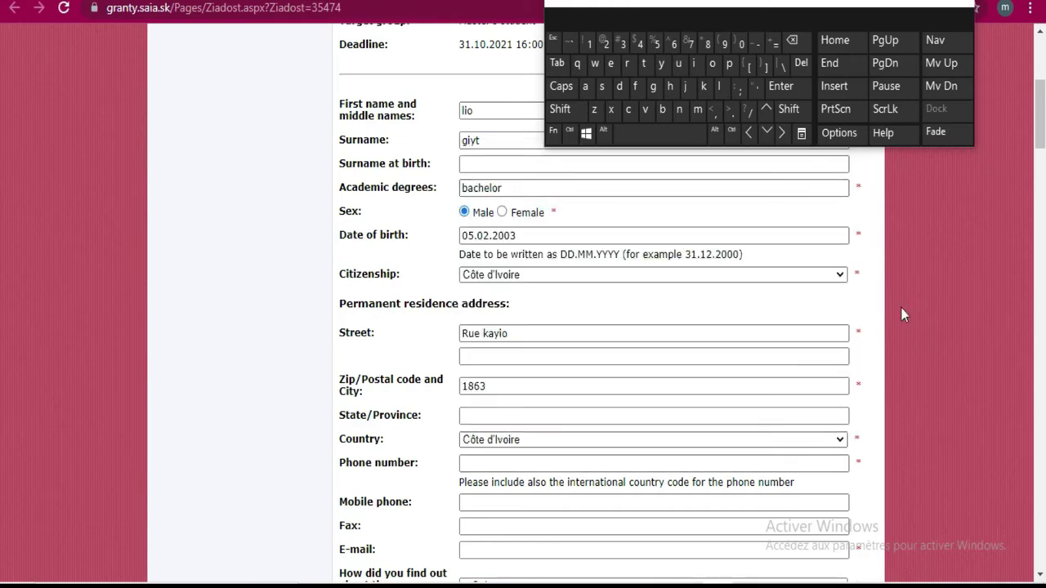
# Enter the applicant's phone number with the international country code, and leave the mobile phone empty
pyautogui.click(778, 463)
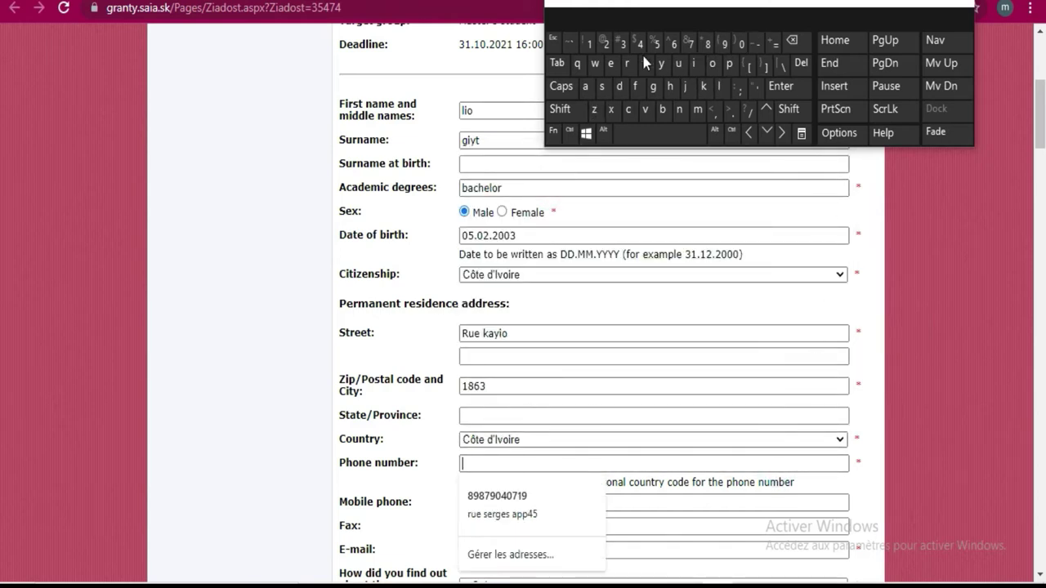
pyautogui.click(556, 112)
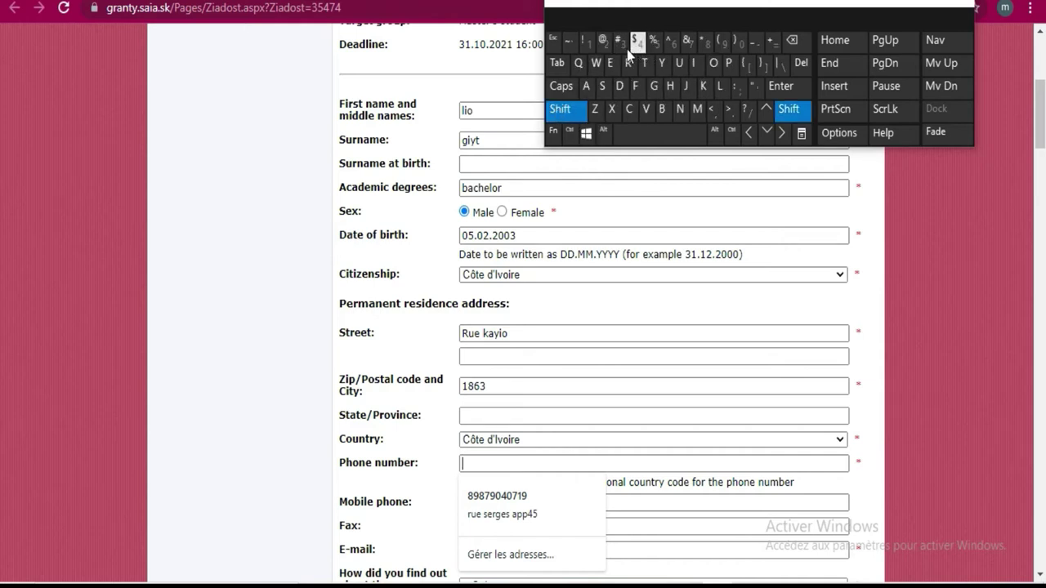
pyautogui.click(772, 43)
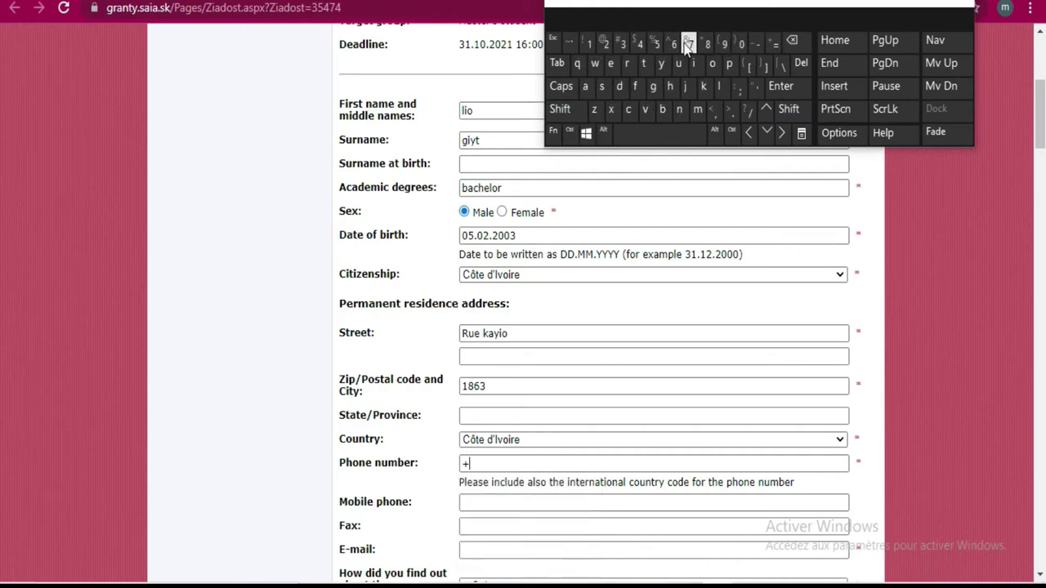
pyautogui.click(607, 45)
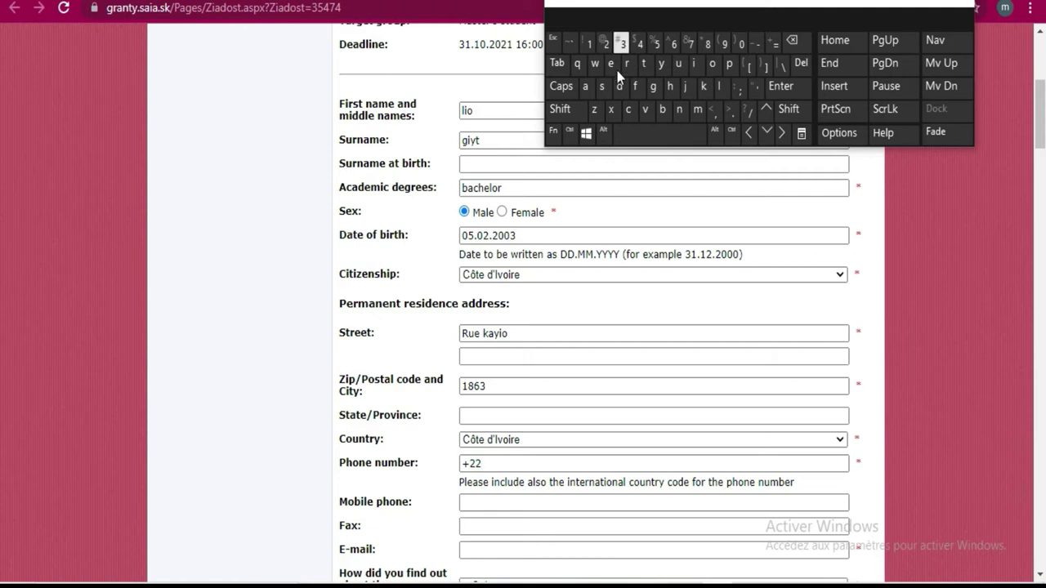
pyautogui.click(816, 465)
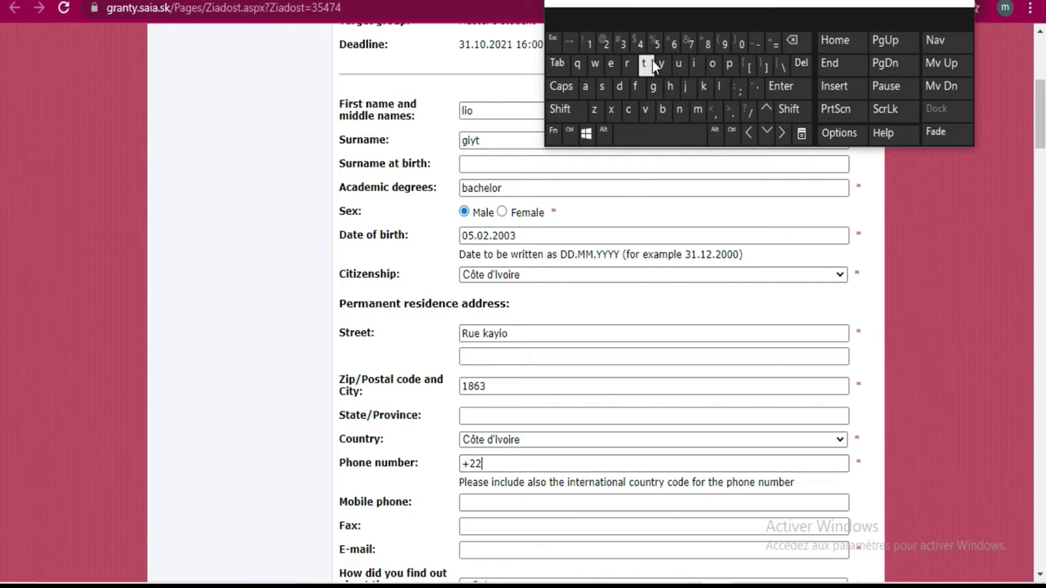
pyautogui.write('5')
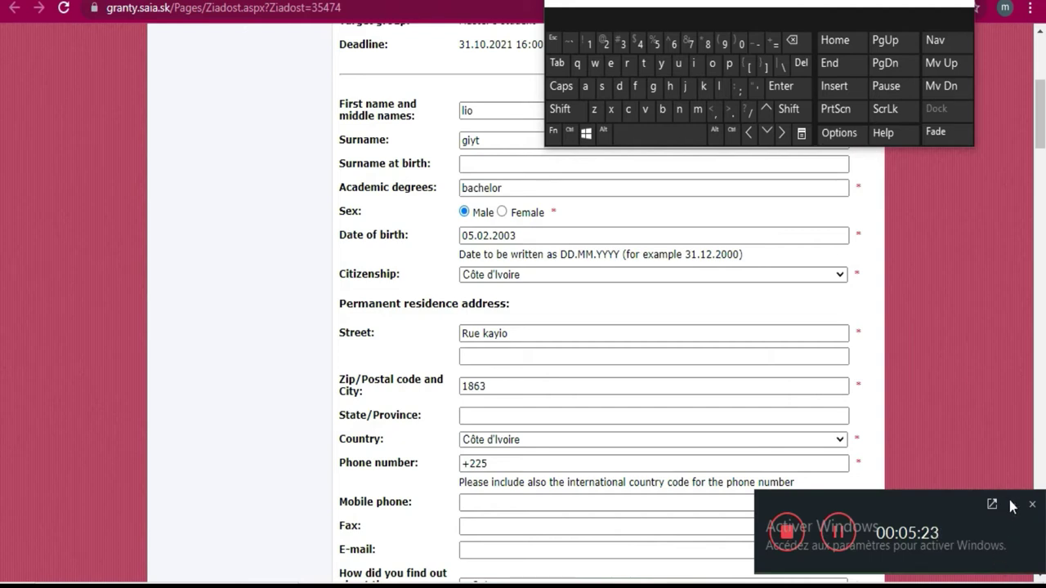
pyautogui.click(1009, 504)
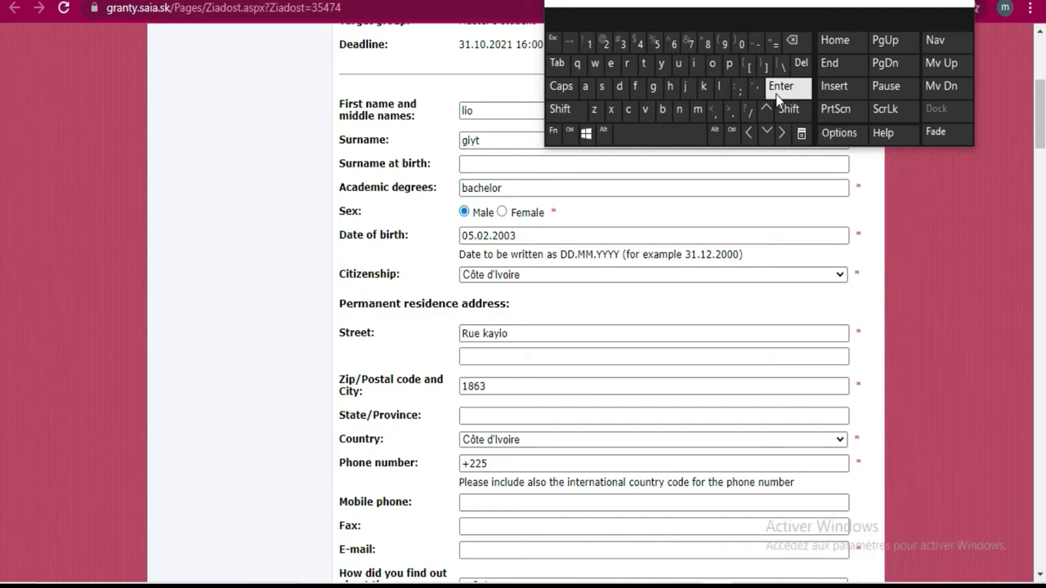
pyautogui.click(741, 51)
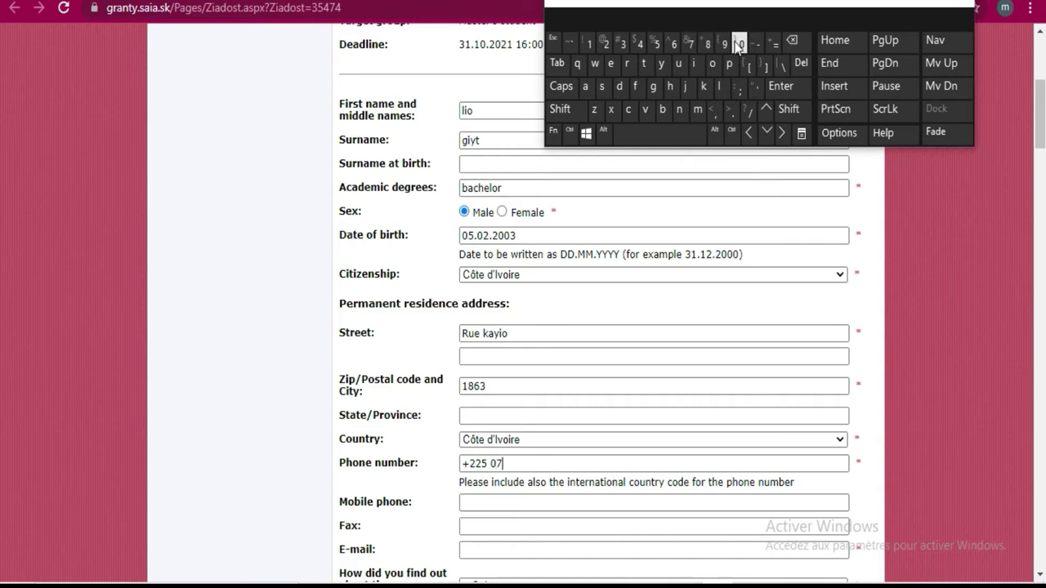
pyautogui.click(659, 48)
pyautogui.click(719, 47)
pyautogui.click(626, 47)
pyautogui.click(626, 47)
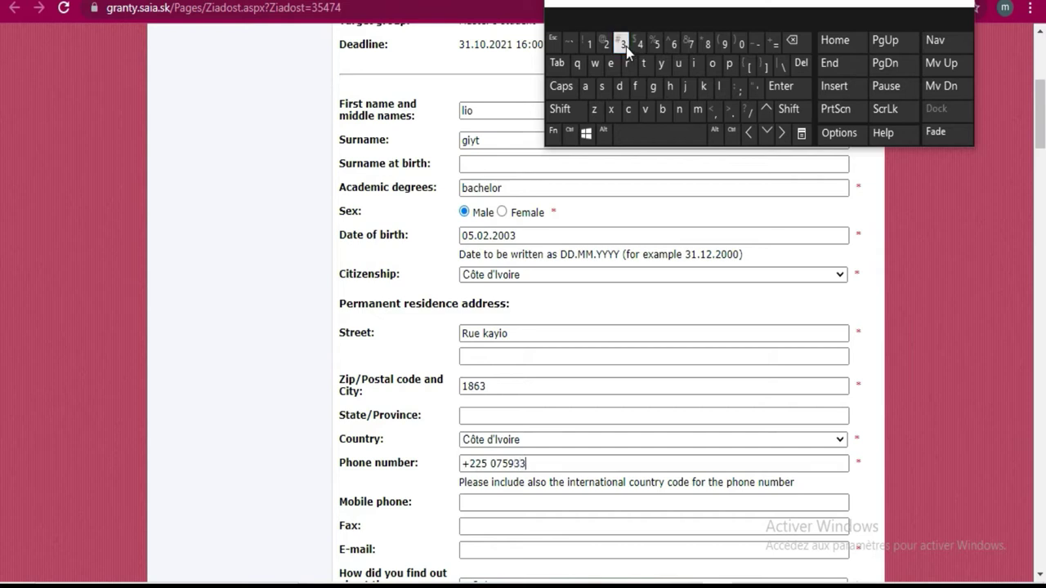
pyautogui.click(589, 47)
pyautogui.click(605, 47)
pyautogui.click(641, 47)
pyautogui.click(642, 47)
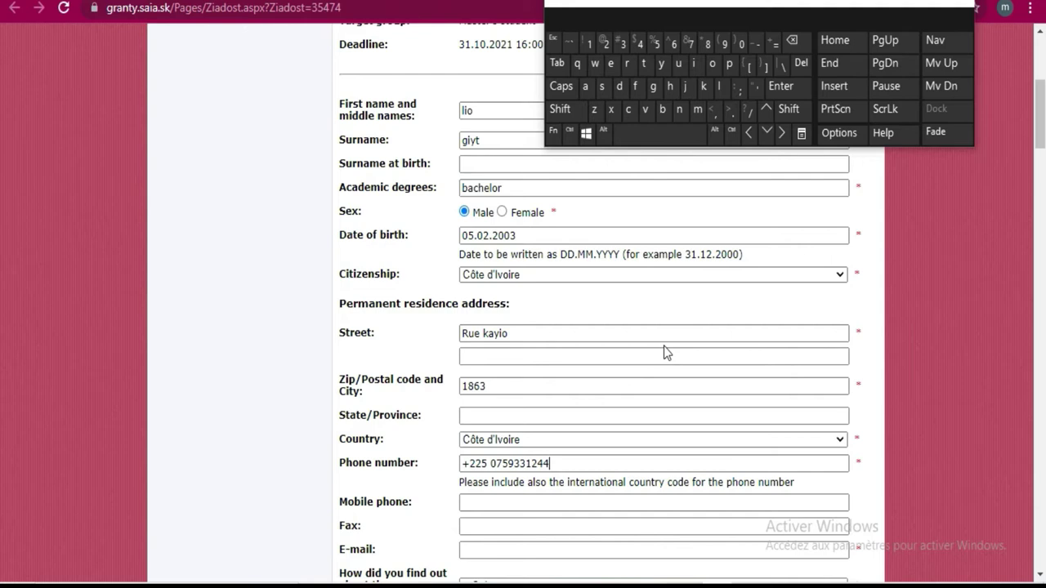
pyautogui.scroll(-1, 663, 345)
pyautogui.click(476, 417)
pyautogui.click(498, 419)
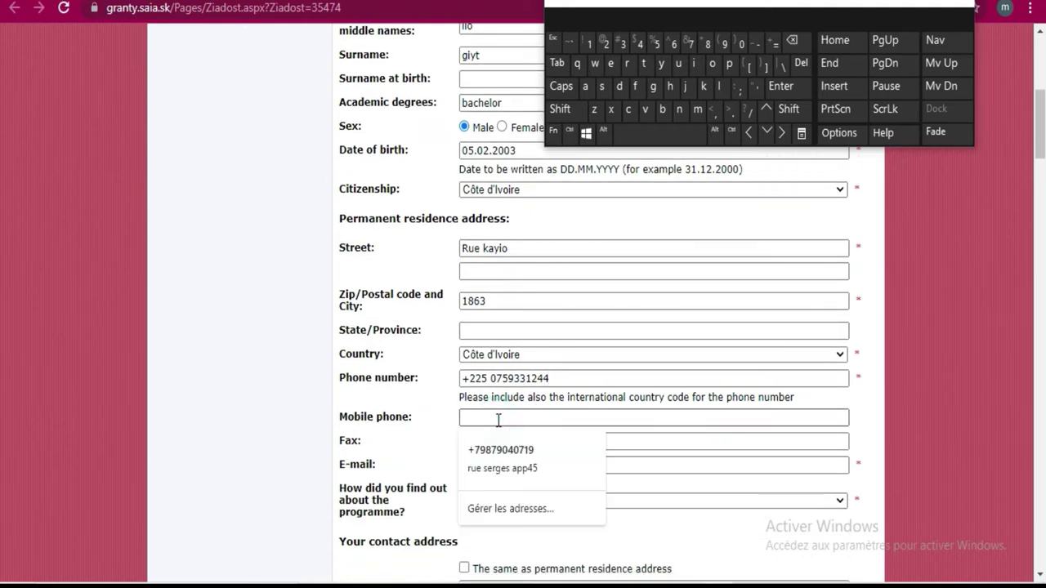
pyautogui.click(857, 421)
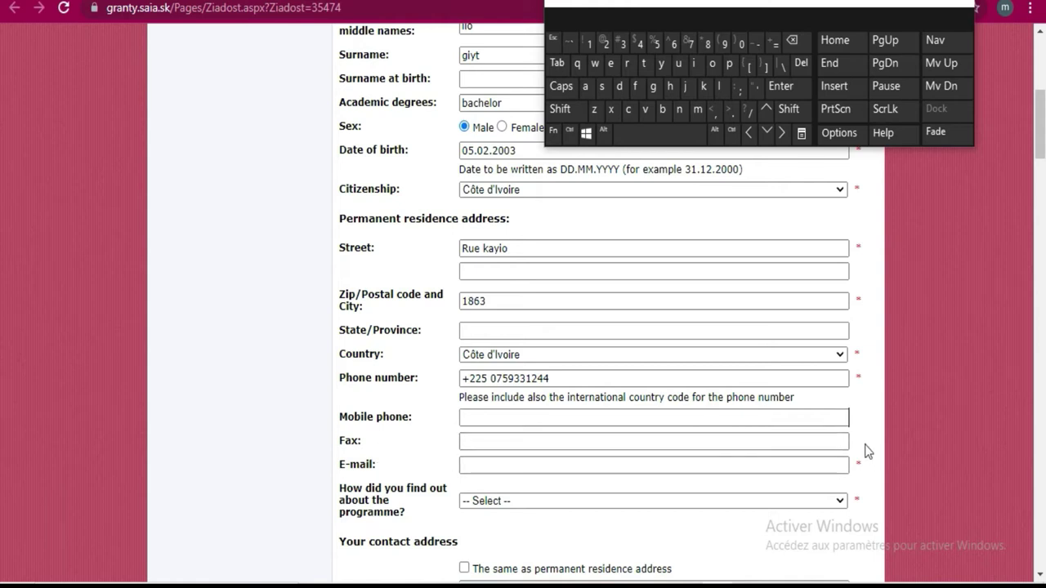
# Enter the applicant's e-mail address in full without using the saved suggestion
pyautogui.click(471, 464)
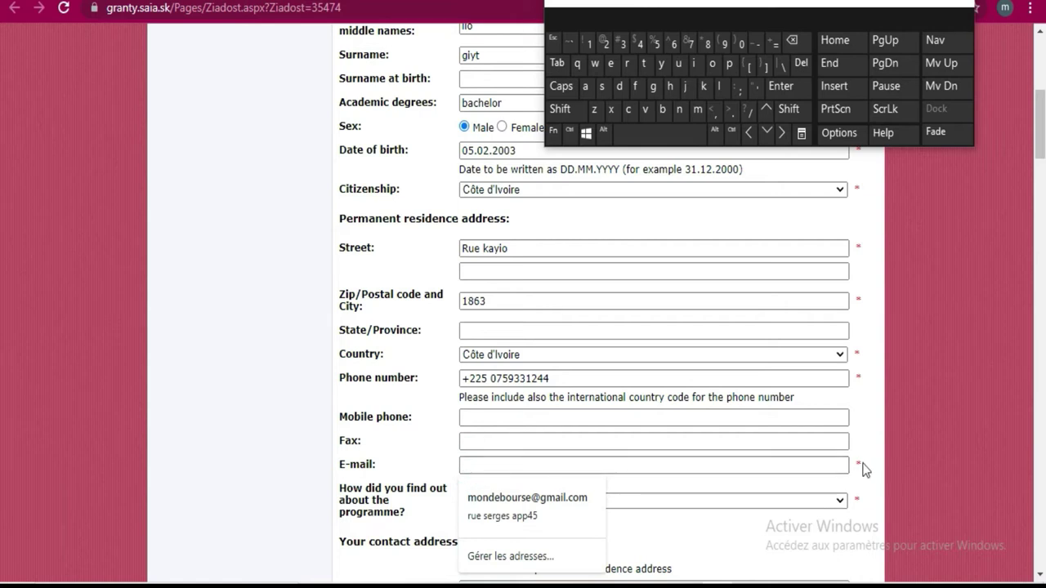
pyautogui.click(697, 108)
pyautogui.click(712, 62)
pyautogui.click(681, 109)
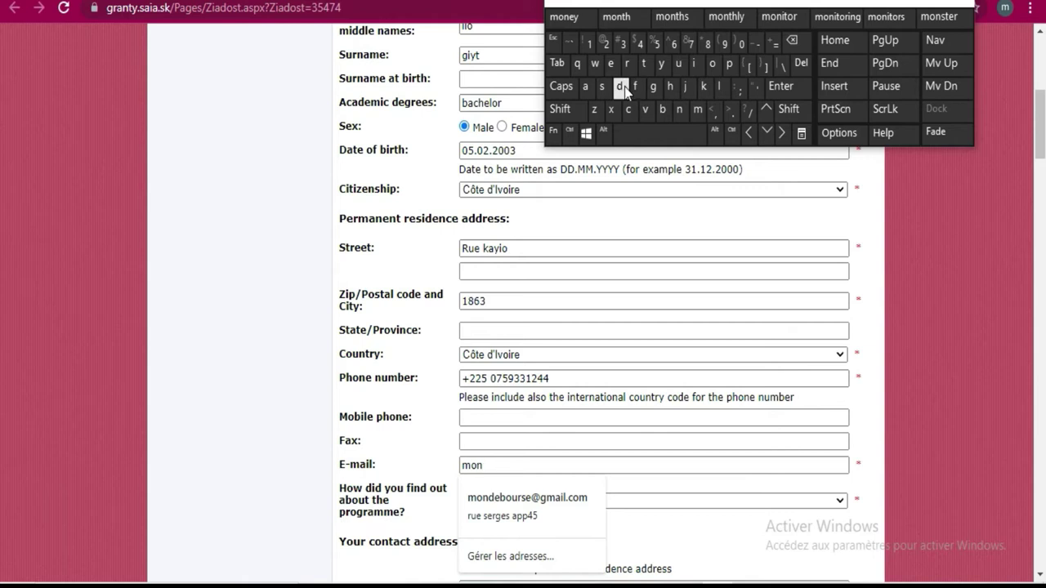
pyautogui.click(621, 86)
pyautogui.click(612, 64)
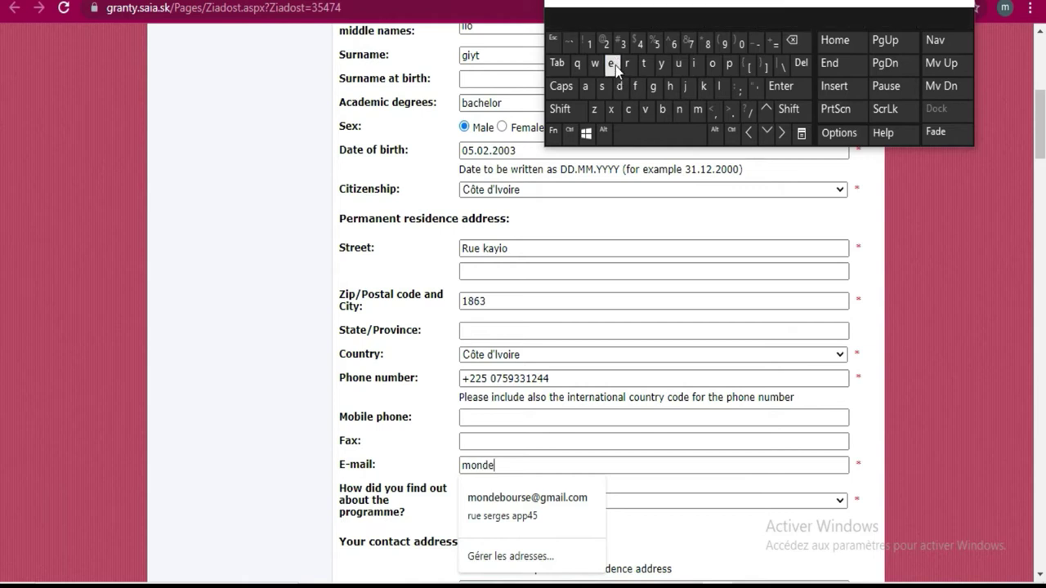
pyautogui.click(662, 109)
pyautogui.click(712, 64)
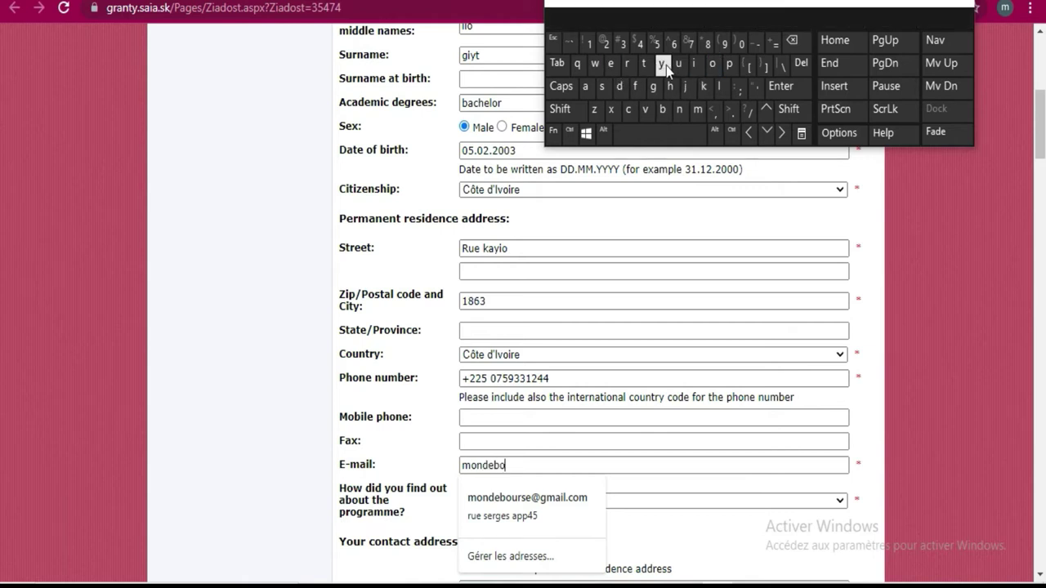
pyautogui.click(683, 64)
pyautogui.click(626, 64)
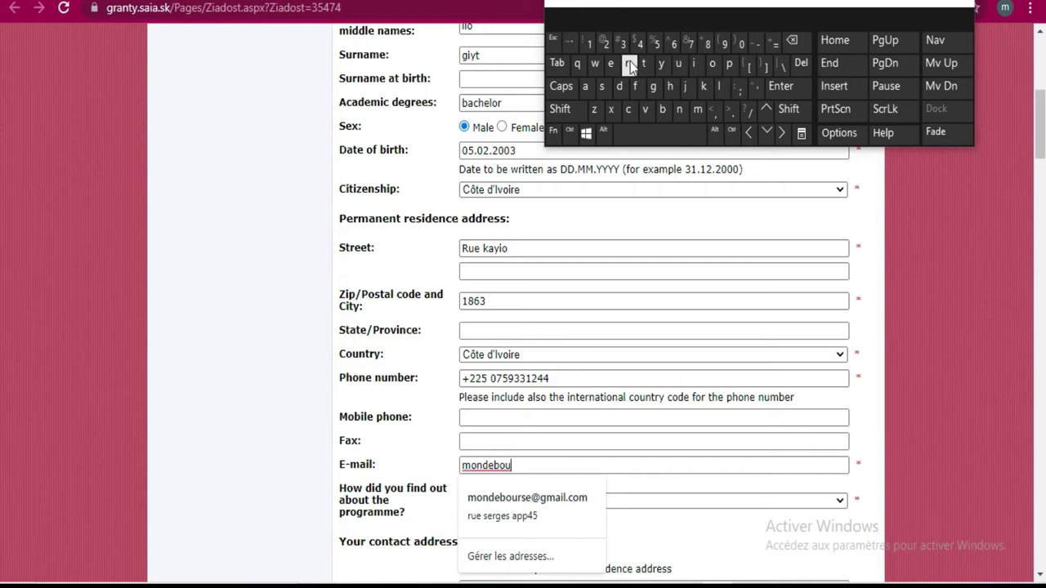
pyautogui.click(603, 85)
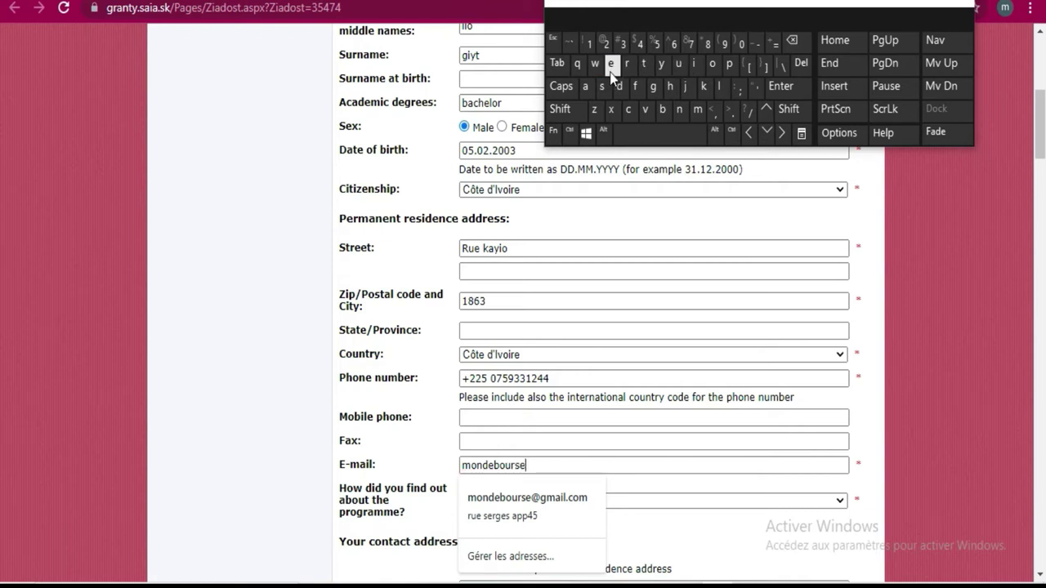
pyautogui.click(560, 109)
pyautogui.click(605, 43)
pyautogui.click(652, 87)
pyautogui.click(697, 108)
pyautogui.click(590, 88)
pyautogui.click(694, 64)
pyautogui.click(717, 91)
pyautogui.click(628, 111)
pyautogui.click(712, 65)
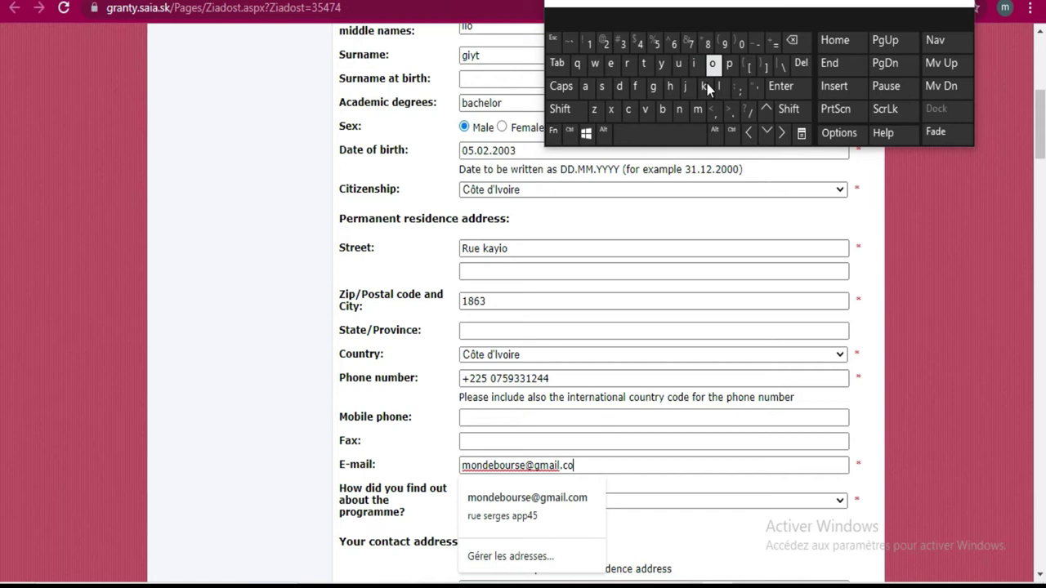
pyautogui.click(697, 115)
pyautogui.scroll(-2, 692, 413)
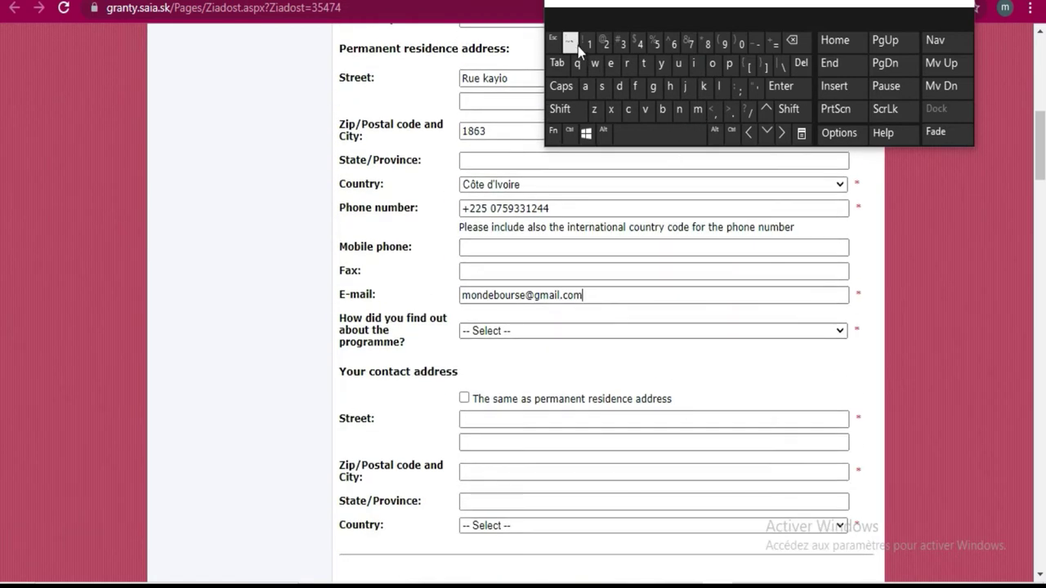
# Set how the applicant found out about the programme to Internet (in general)
pyautogui.click(555, 37)
pyautogui.click(836, 333)
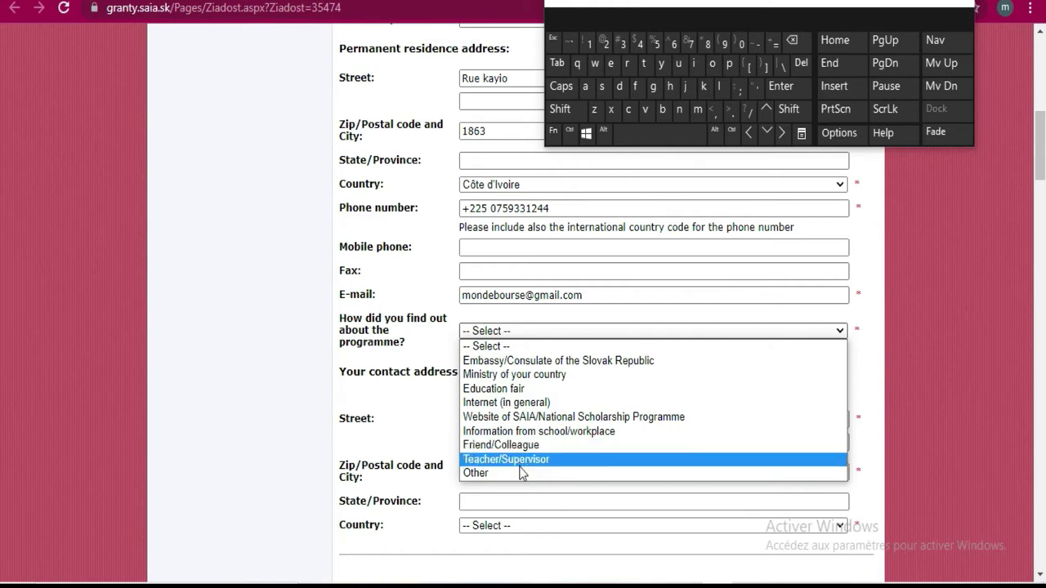
pyautogui.click(491, 402)
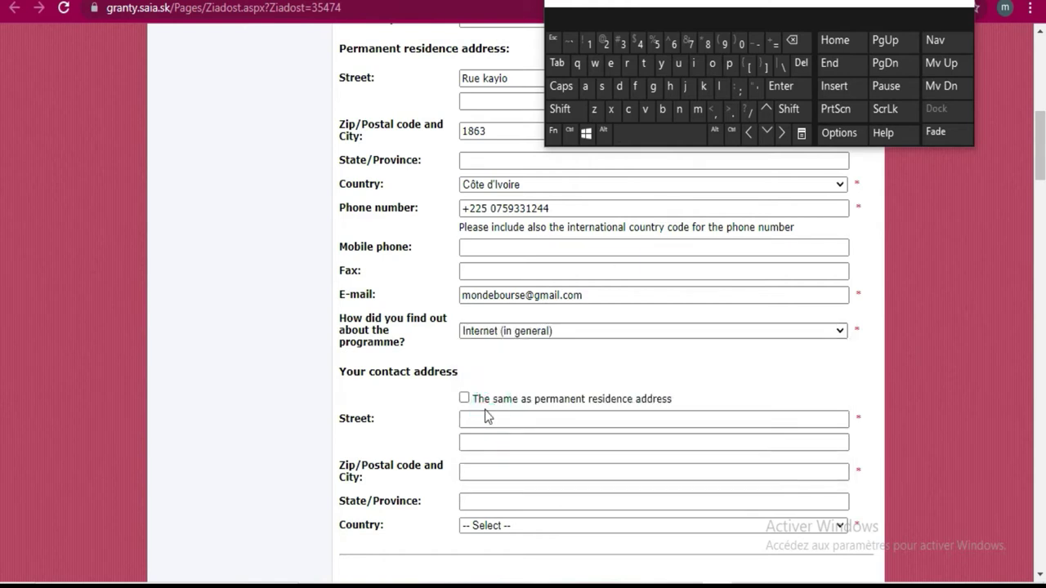
pyautogui.scroll(-2, 544, 332)
pyautogui.scroll(2, 525, 322)
pyautogui.scroll(-2, 569, 384)
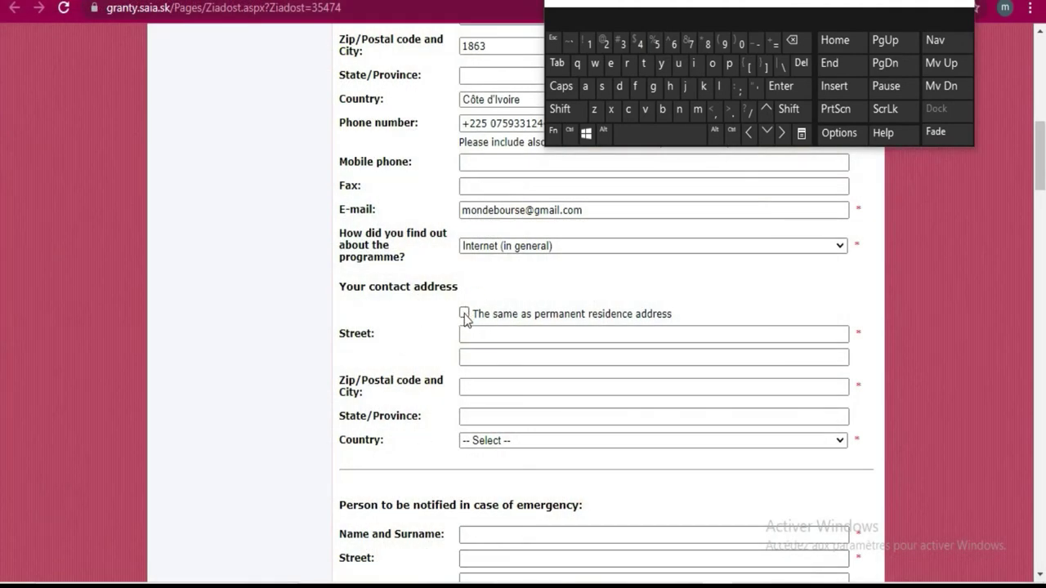
pyautogui.click(662, 335)
pyautogui.click(796, 358)
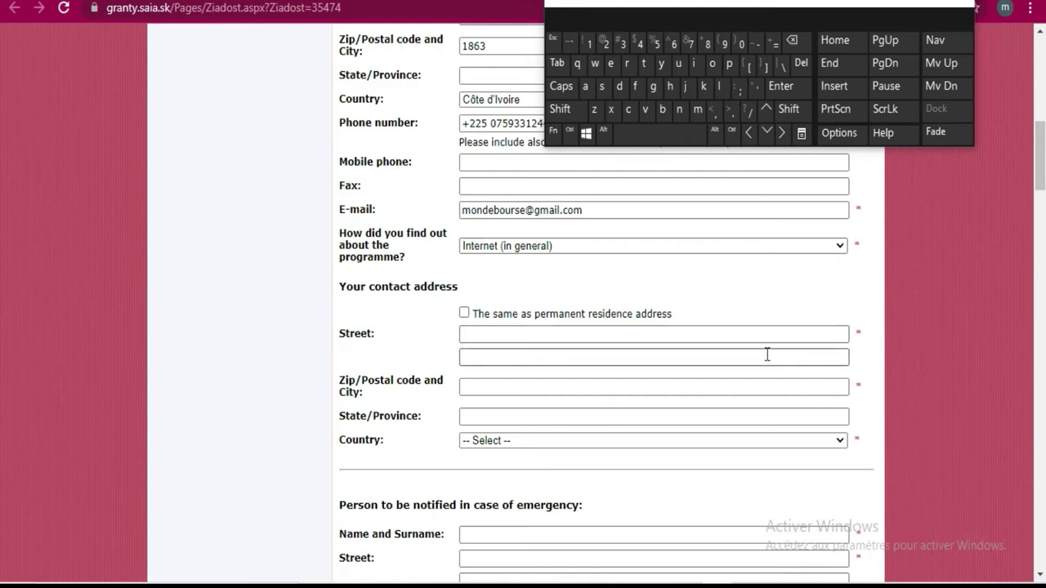
pyautogui.click(499, 338)
pyautogui.click(504, 334)
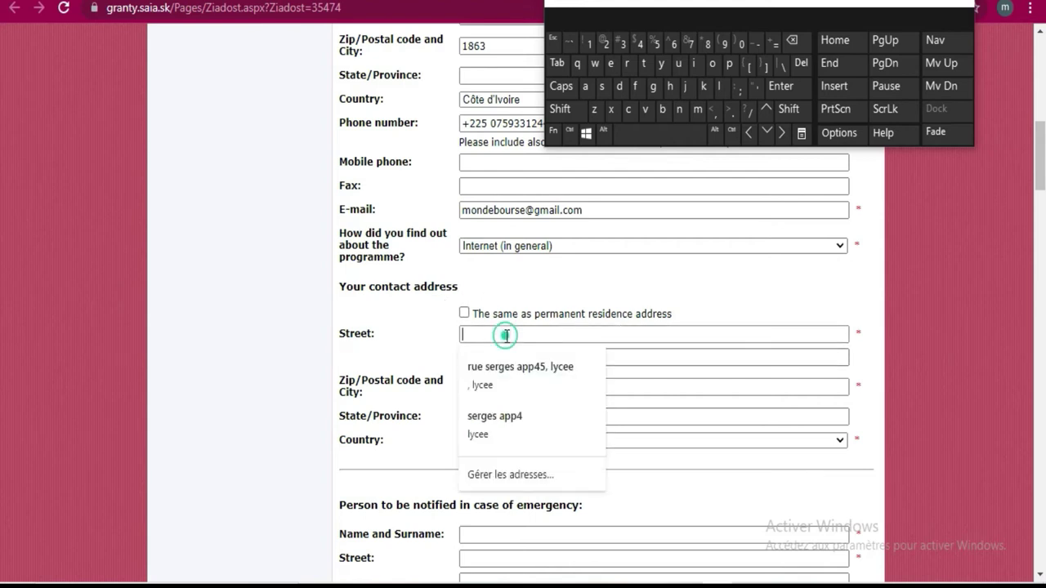
pyautogui.click(687, 392)
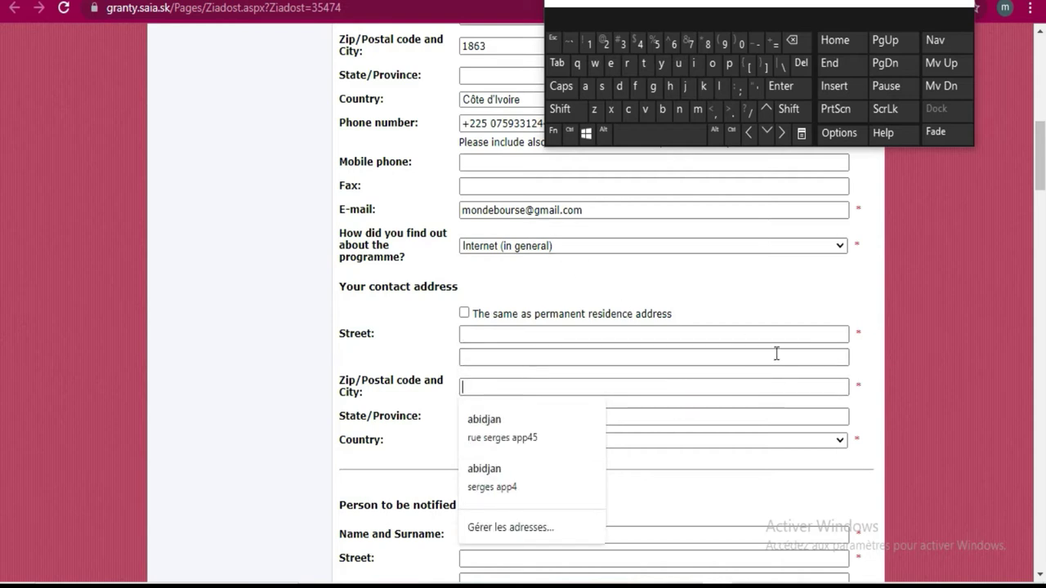
pyautogui.click(844, 384)
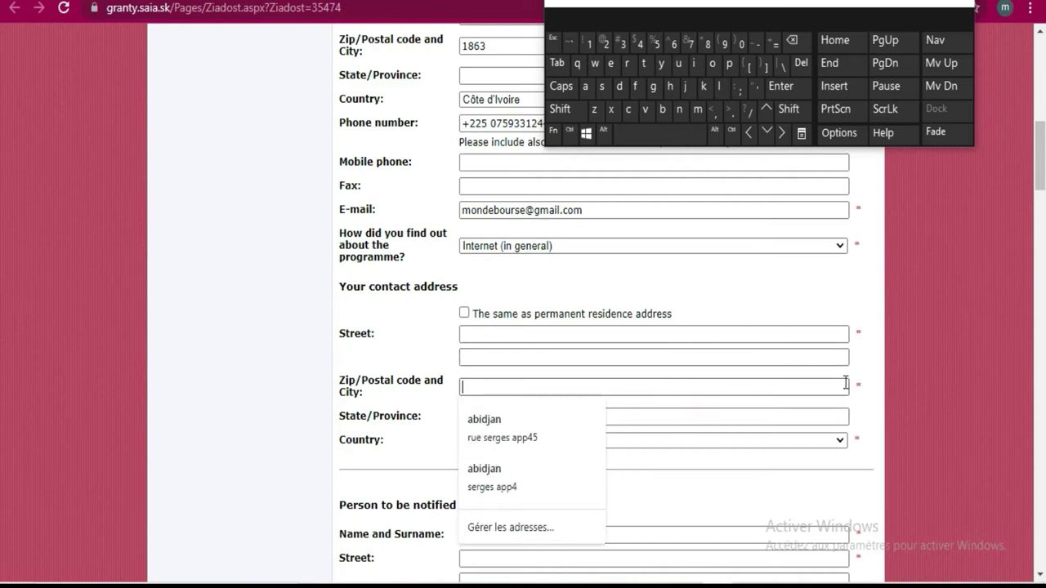
# Mark the contact address as the same as the permanent residence address
pyautogui.click(464, 314)
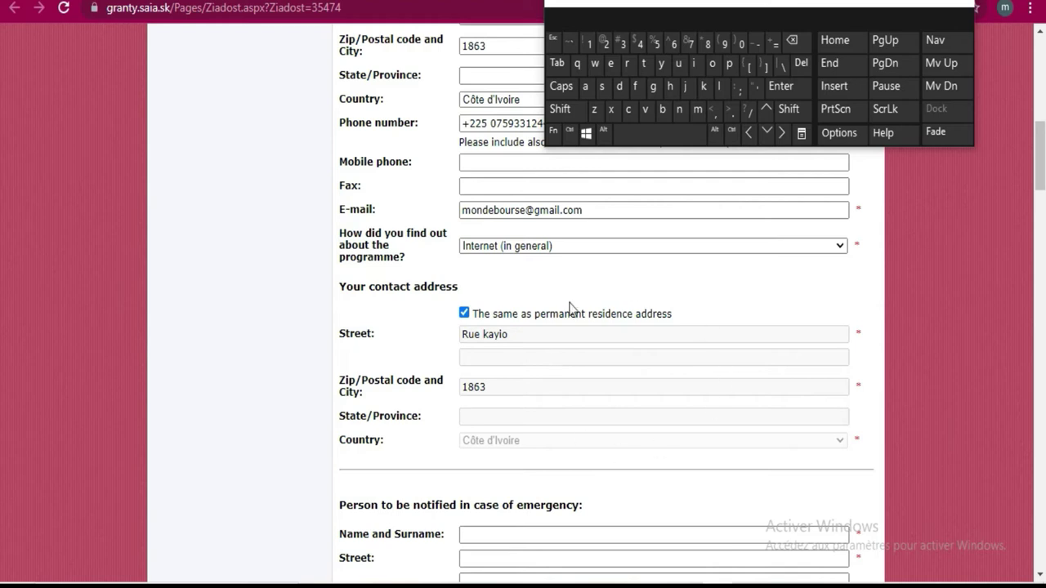
pyautogui.click(464, 314)
pyautogui.click(465, 314)
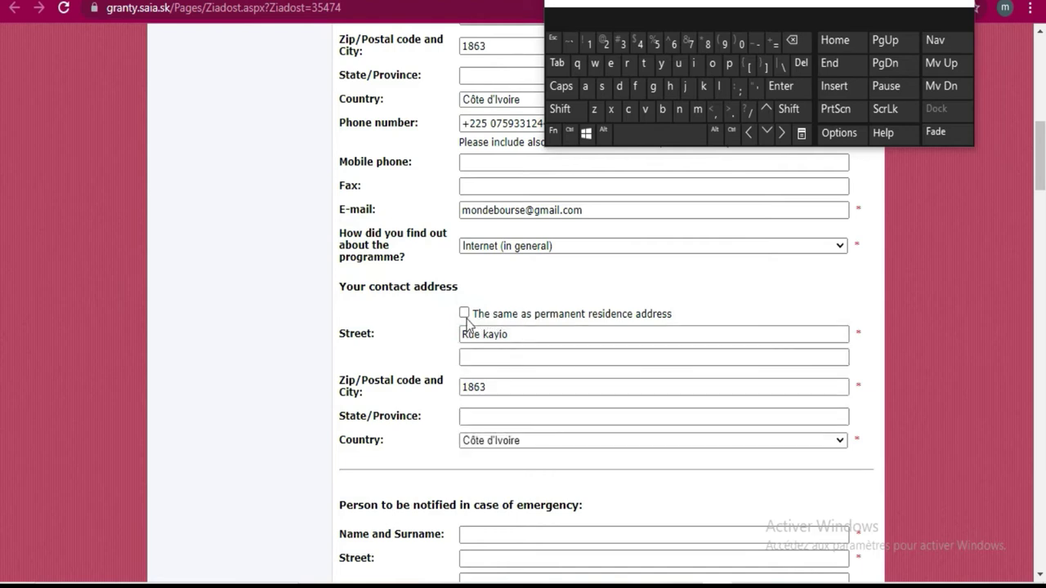
pyautogui.click(464, 314)
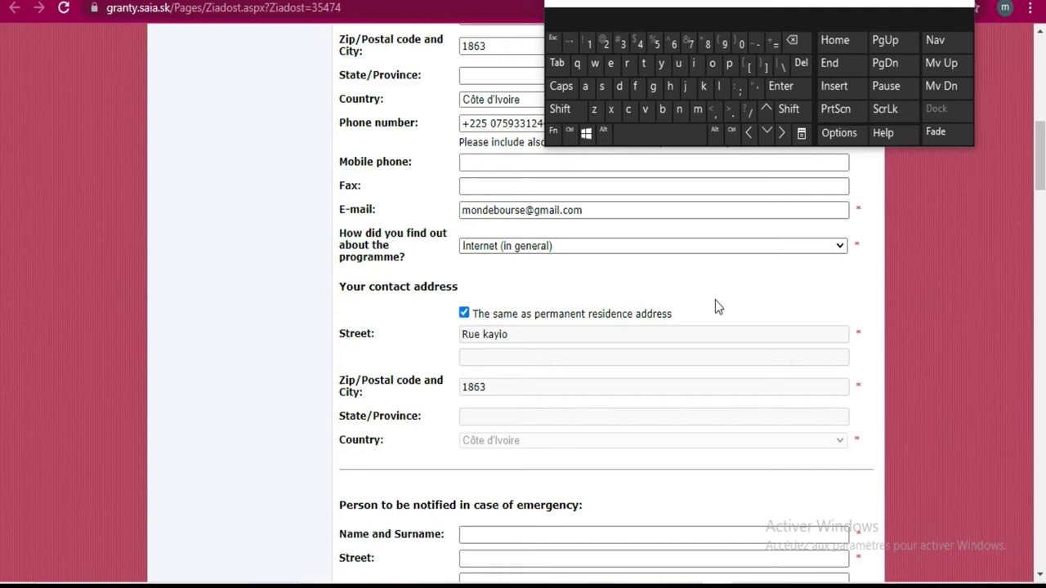
# Enter the name of the person to be notified in case of emergency
pyautogui.scroll(-3, 715, 300)
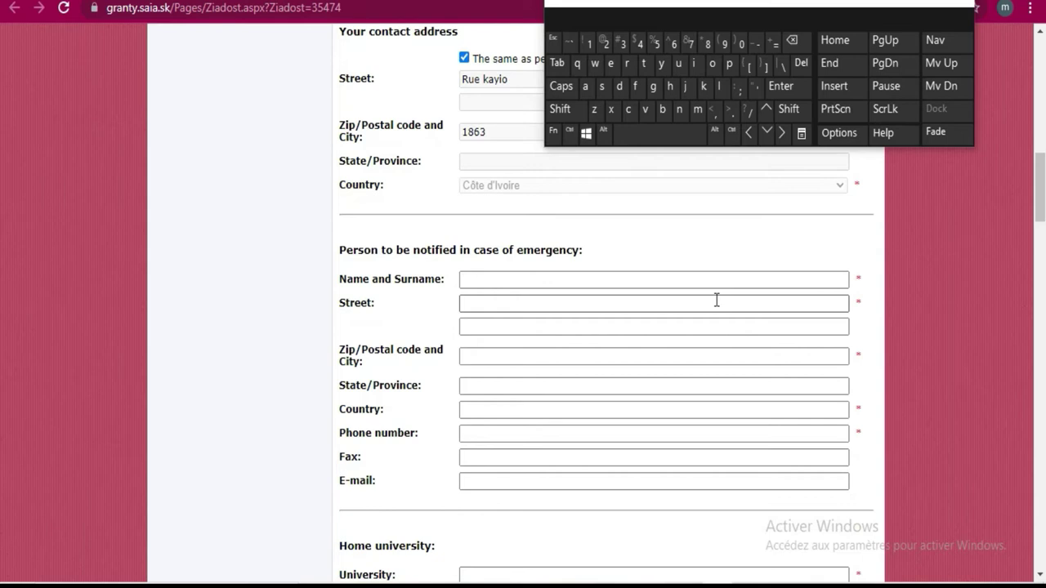
pyautogui.click(566, 276)
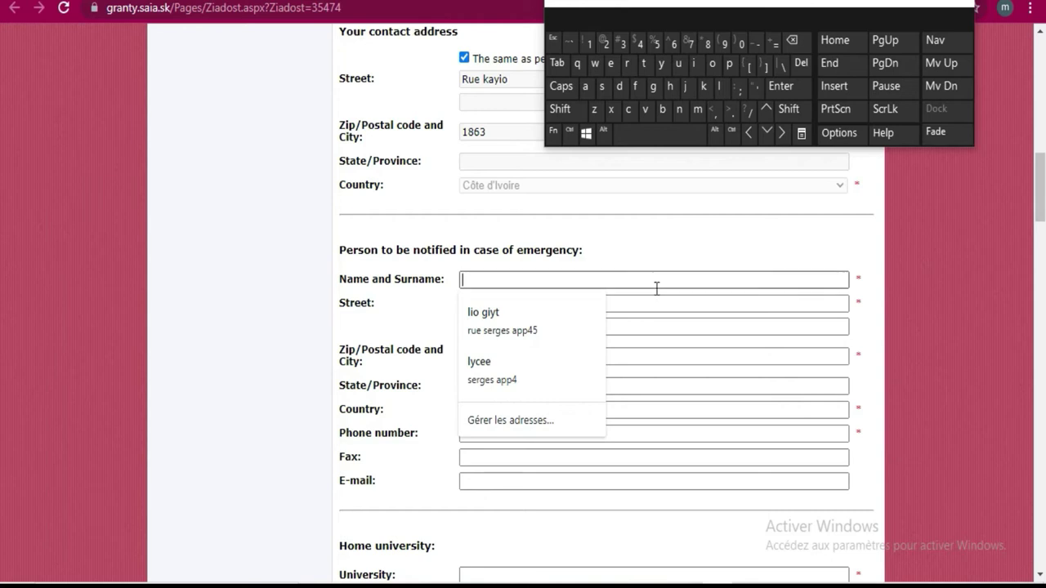
pyautogui.click(662, 111)
pyautogui.click(694, 67)
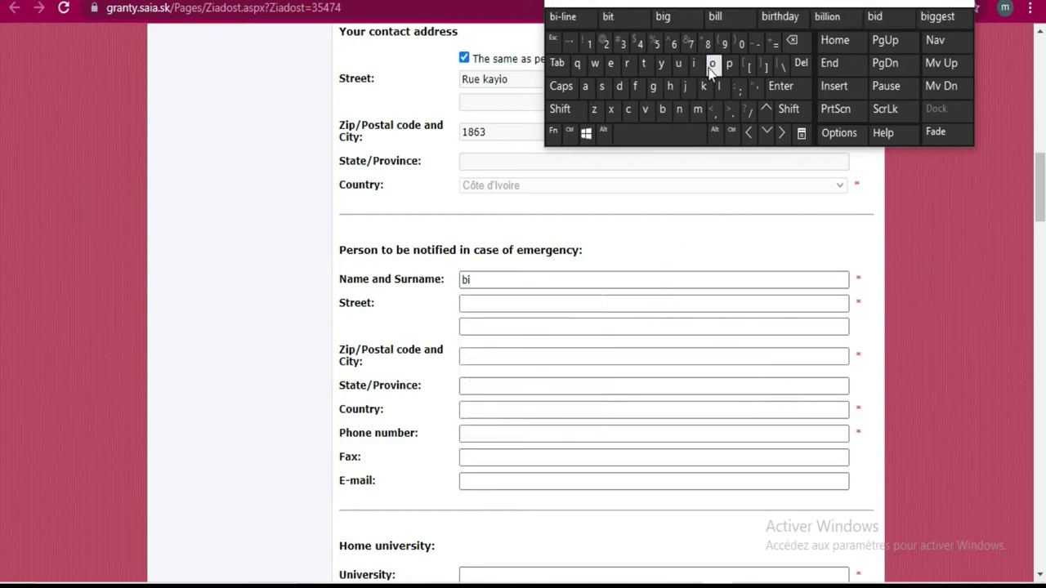
pyautogui.click(710, 67)
# Enter the emergency contact's street without using the saved address suggestions
pyautogui.click(602, 302)
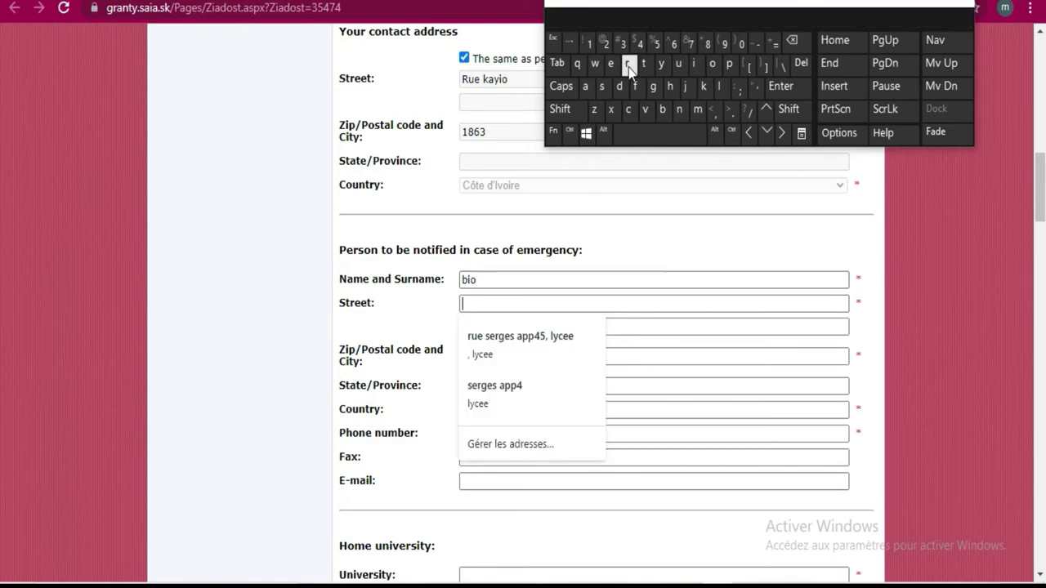
pyautogui.click(590, 87)
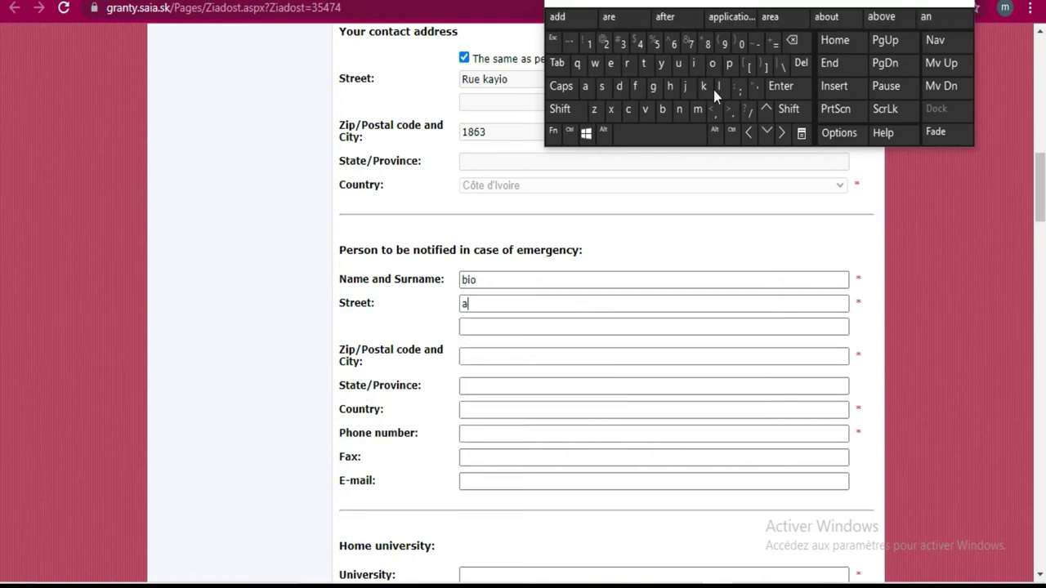
pyautogui.click(707, 89)
pyautogui.click(591, 87)
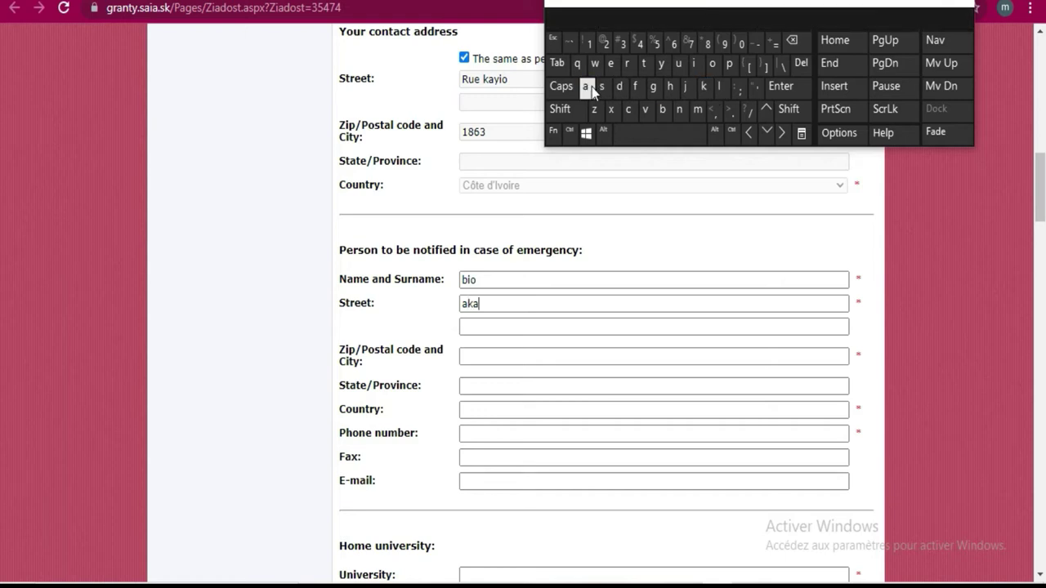
pyautogui.click(699, 113)
pyautogui.click(695, 63)
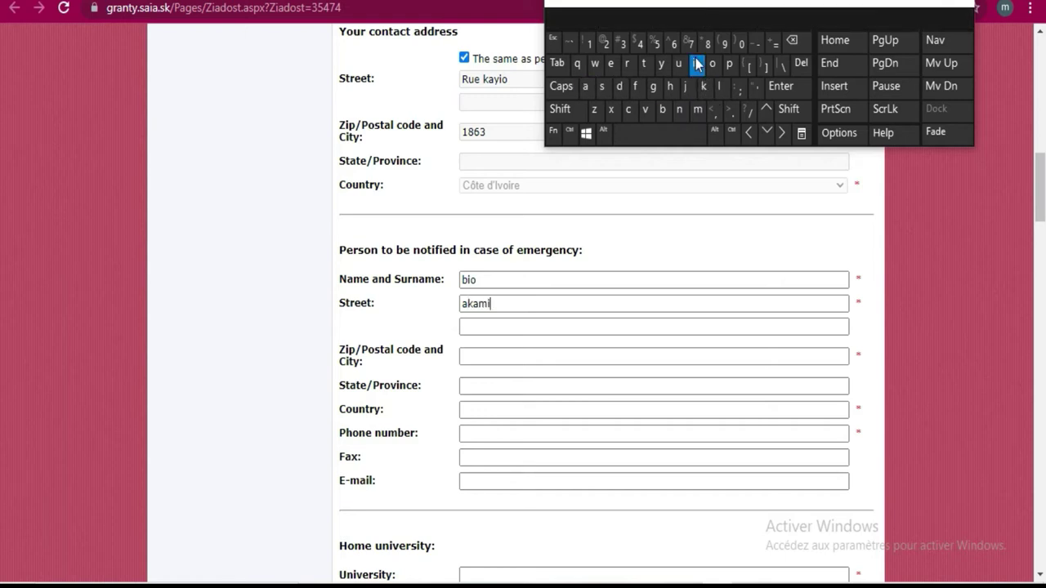
pyautogui.click(599, 87)
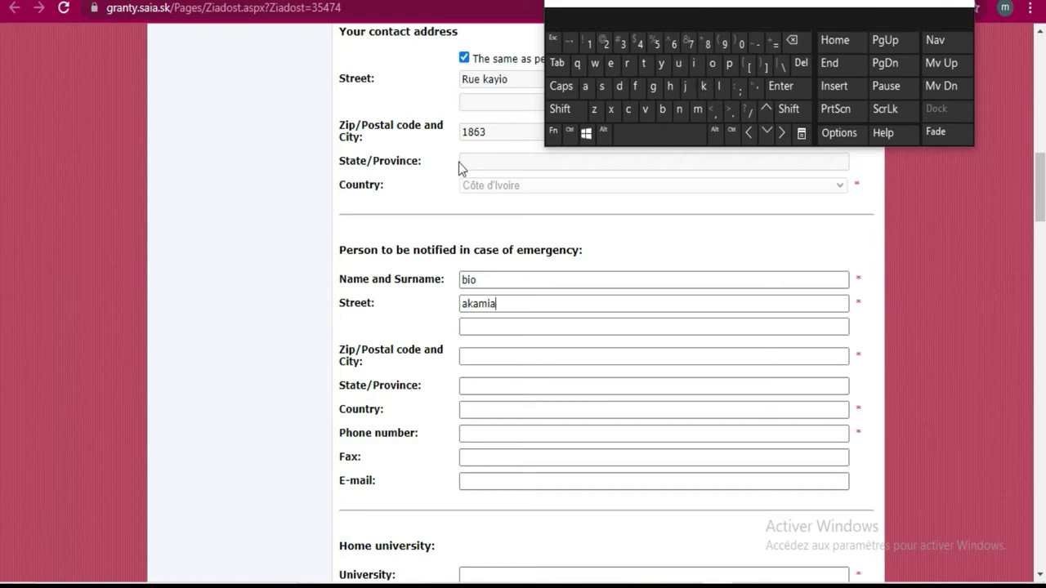
# Enter the emergency contact's postal code and leave the state/province empty
pyautogui.click(538, 353)
pyautogui.click(592, 45)
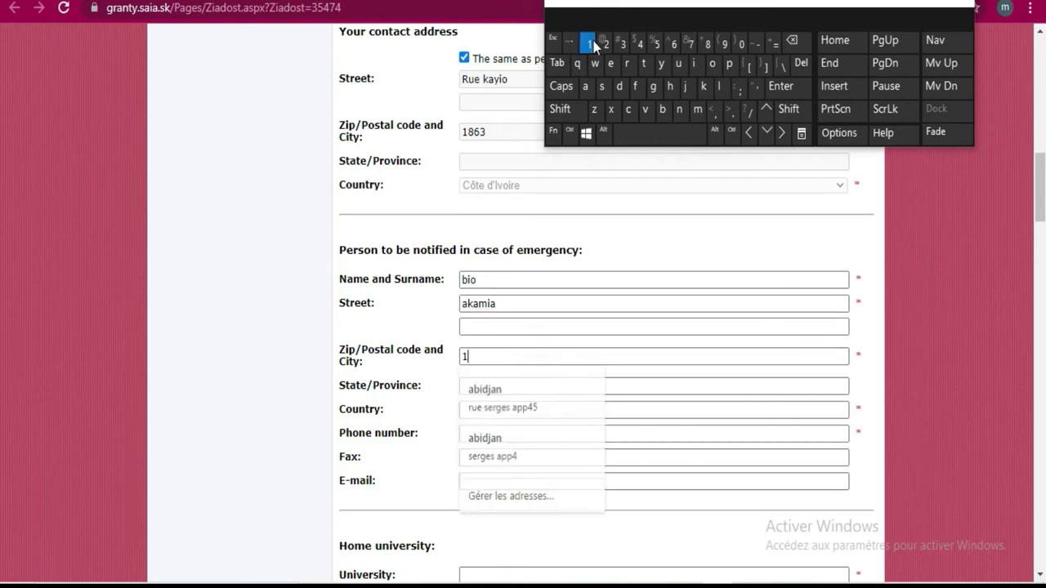
pyautogui.click(704, 45)
pyautogui.click(671, 44)
pyautogui.click(624, 43)
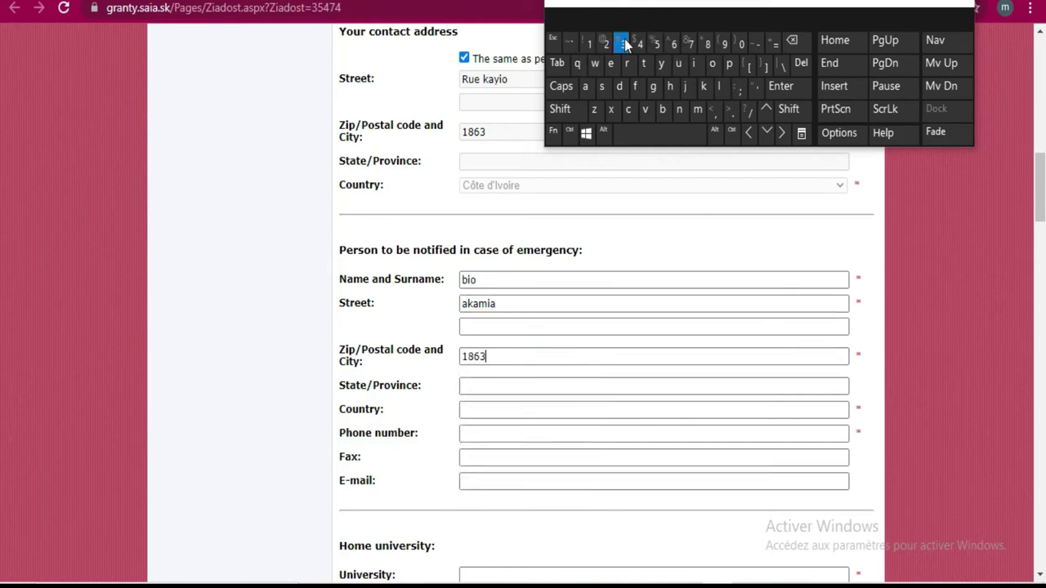
pyautogui.click(554, 391)
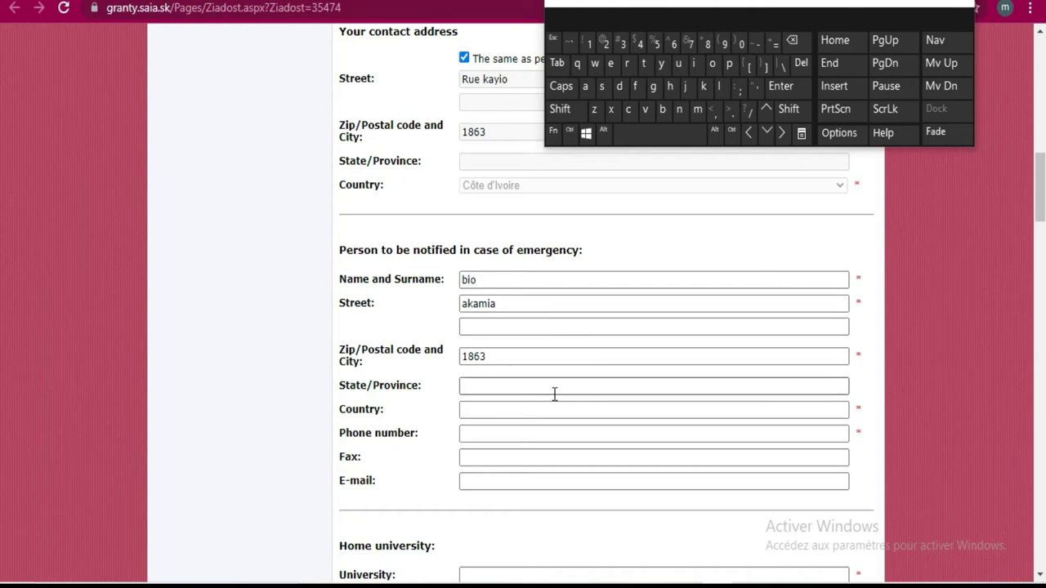
# Enter cote d'ivoire as the emergency contact's country
pyautogui.click(512, 410)
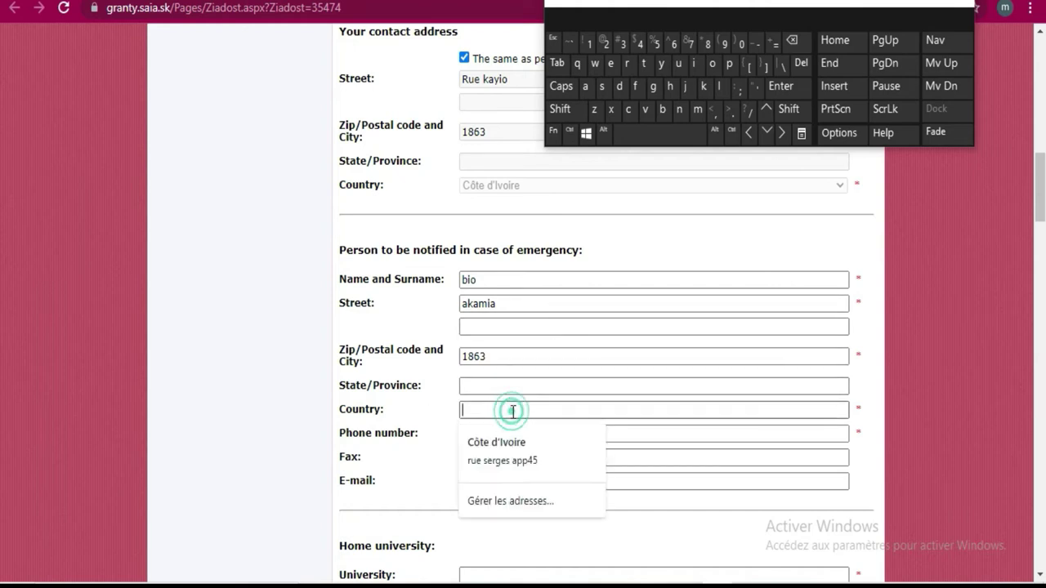
pyautogui.click(628, 111)
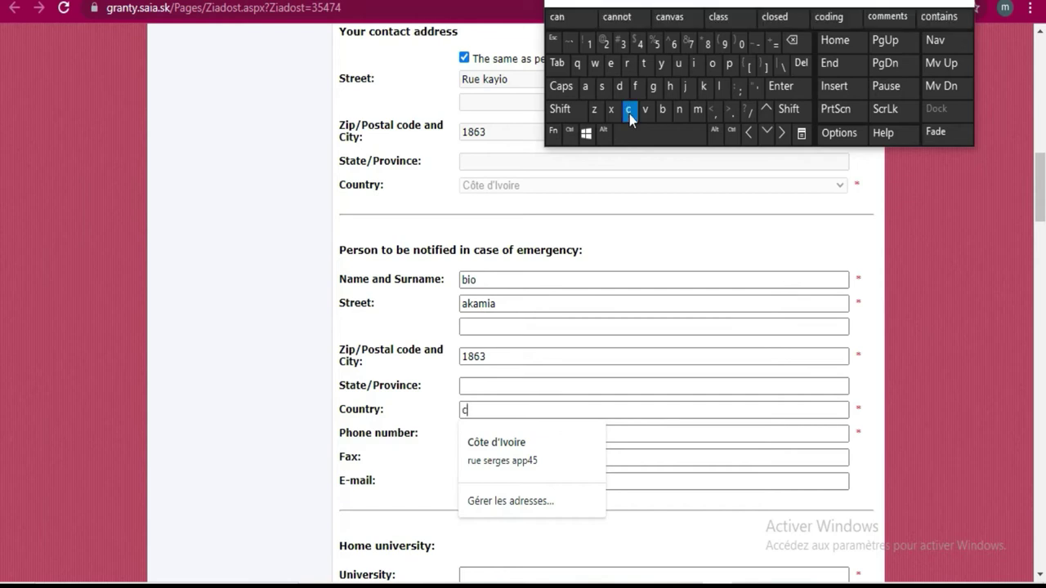
pyautogui.click(716, 64)
pyautogui.click(643, 63)
pyautogui.click(613, 64)
pyautogui.moveTo(870, 509)
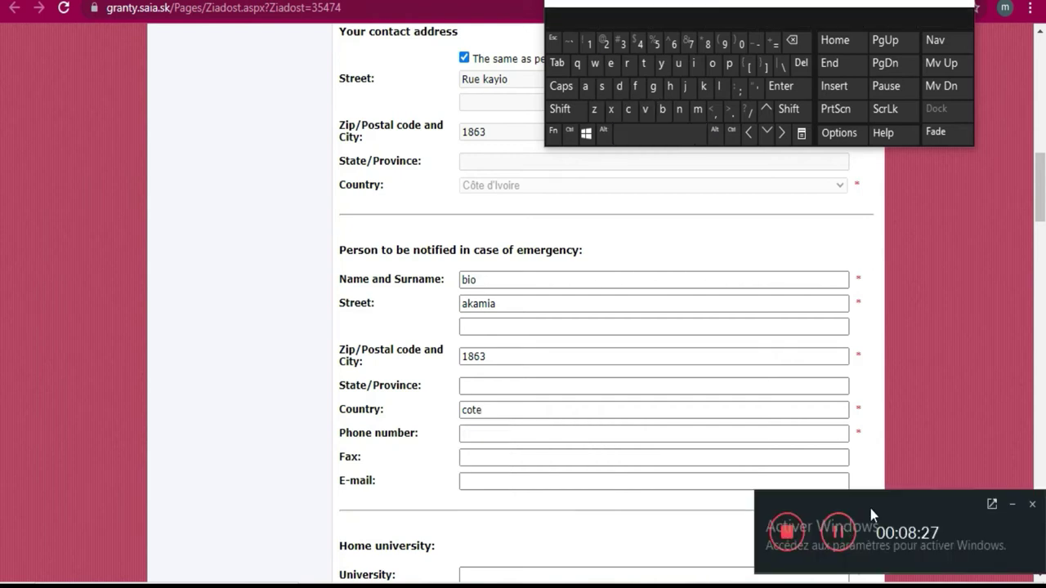
pyautogui.click(1012, 505)
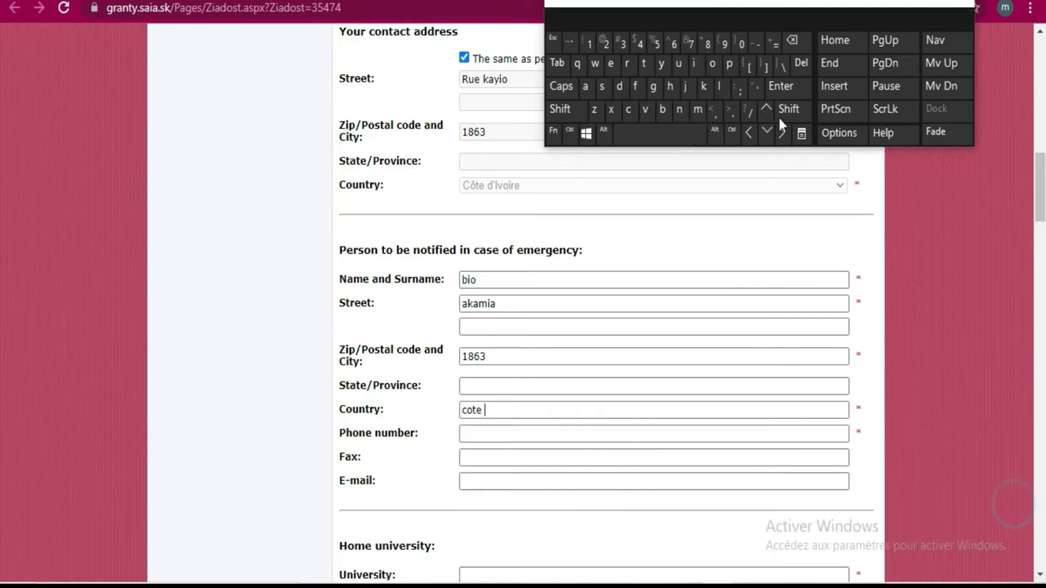
pyautogui.click(653, 132)
pyautogui.click(619, 85)
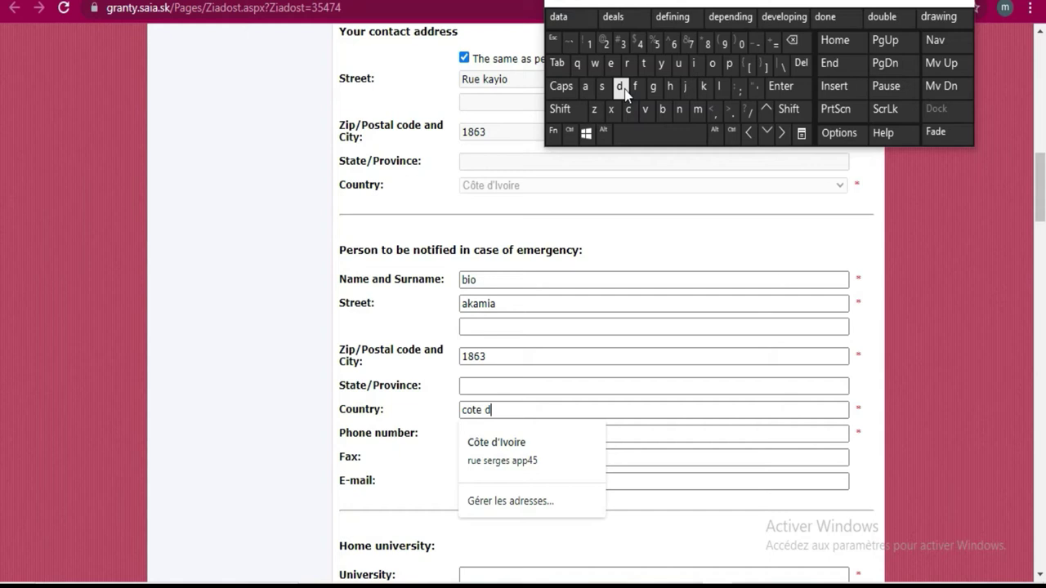
pyautogui.click(756, 86)
pyautogui.click(694, 63)
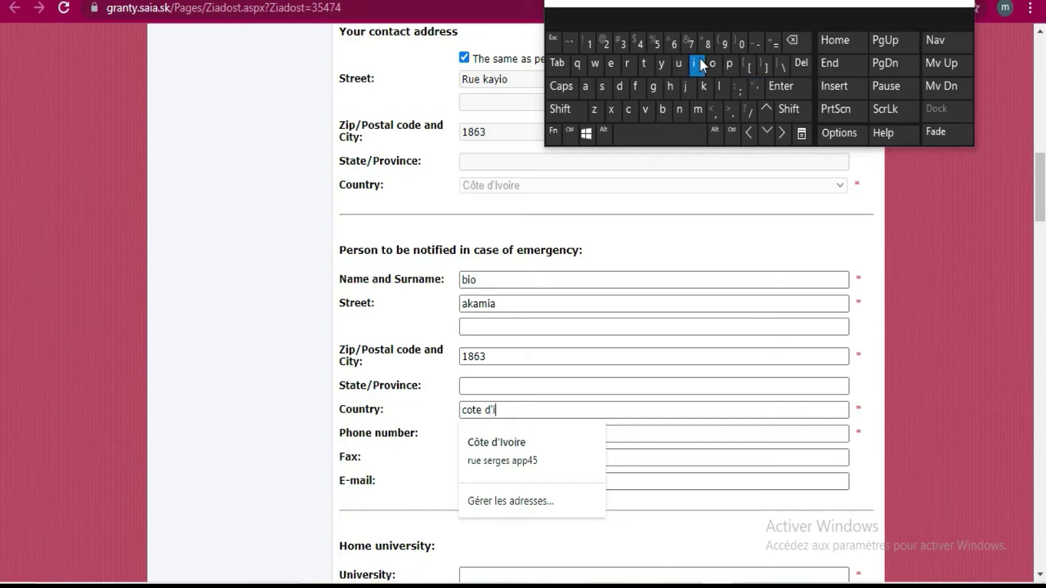
pyautogui.click(645, 109)
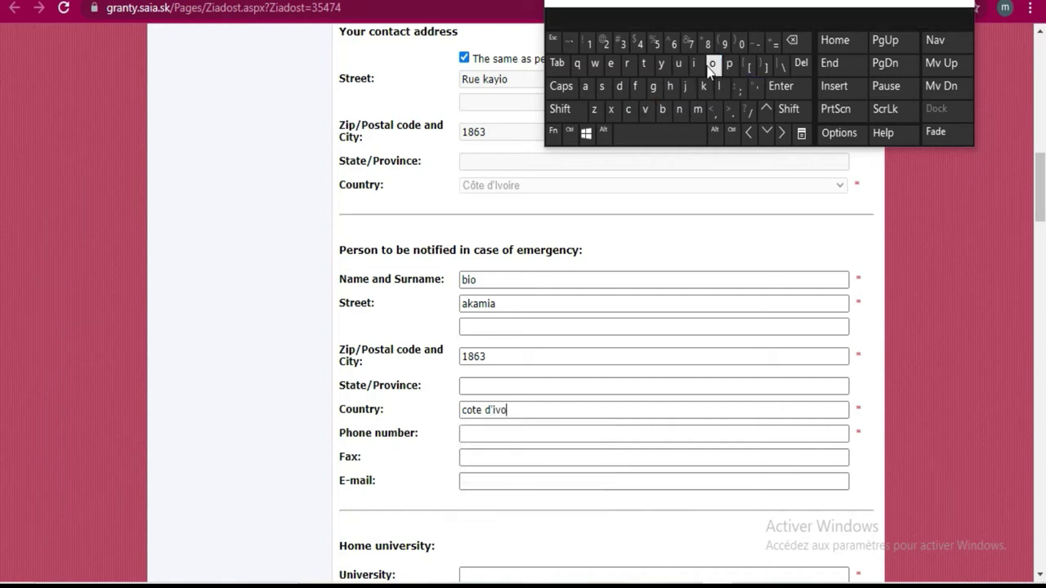
pyautogui.click(694, 63)
pyautogui.click(616, 63)
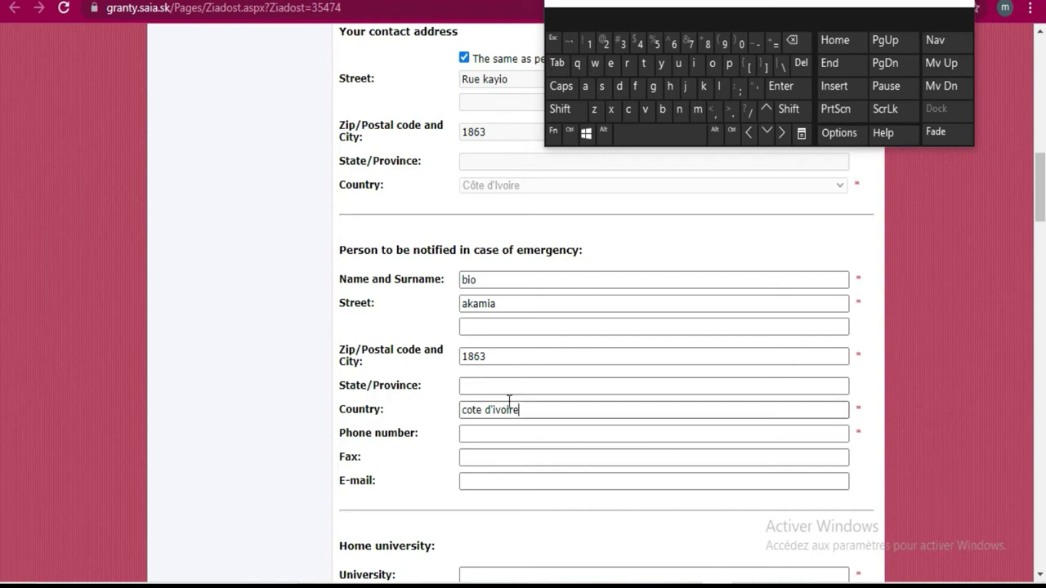
# Enter the emergency contact's phone number with the international country code, and leave the fax and e-mail empty
pyautogui.click(509, 437)
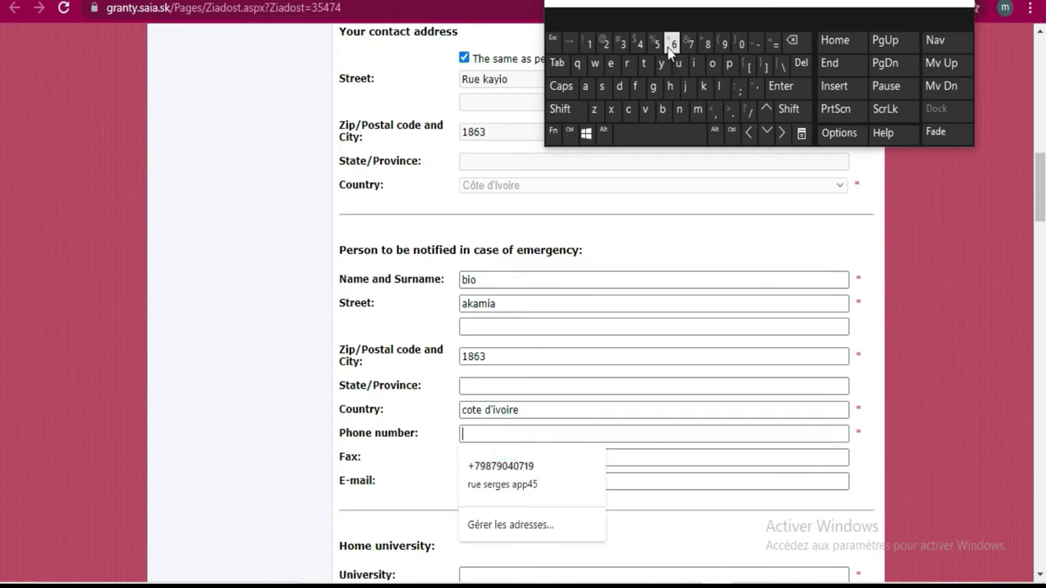
pyautogui.click(574, 109)
pyautogui.click(777, 46)
pyautogui.click(606, 42)
pyautogui.click(606, 43)
pyautogui.write('5')
pyautogui.click(738, 45)
pyautogui.click(725, 45)
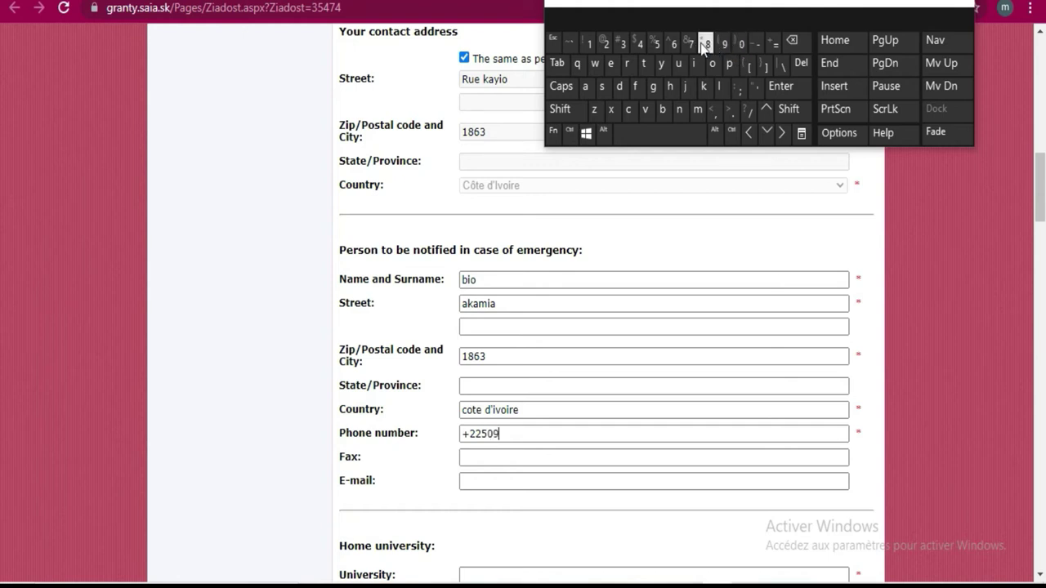
pyautogui.click(706, 45)
pyautogui.click(691, 45)
pyautogui.click(658, 46)
pyautogui.click(673, 45)
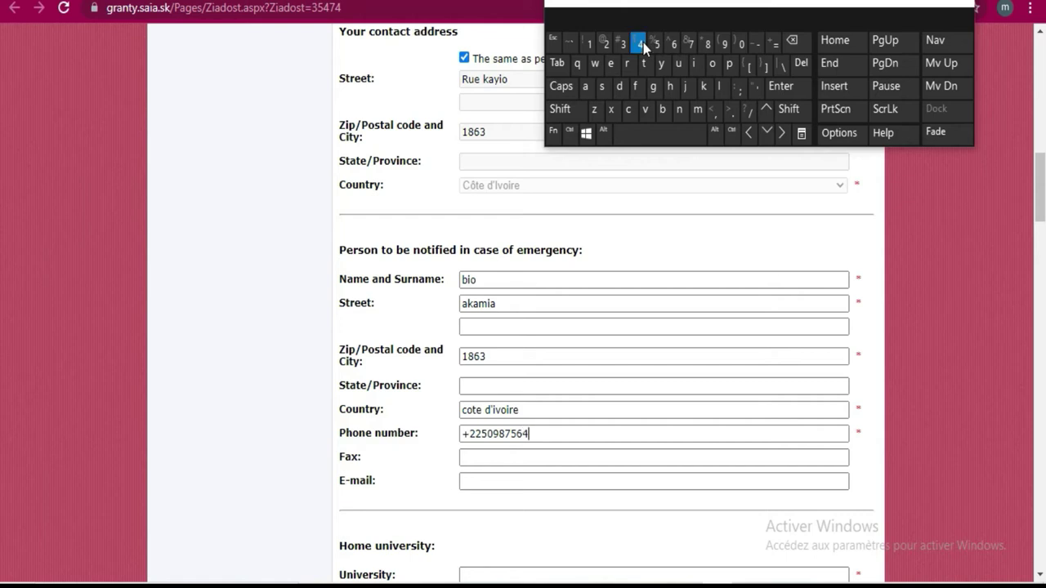
pyautogui.click(623, 43)
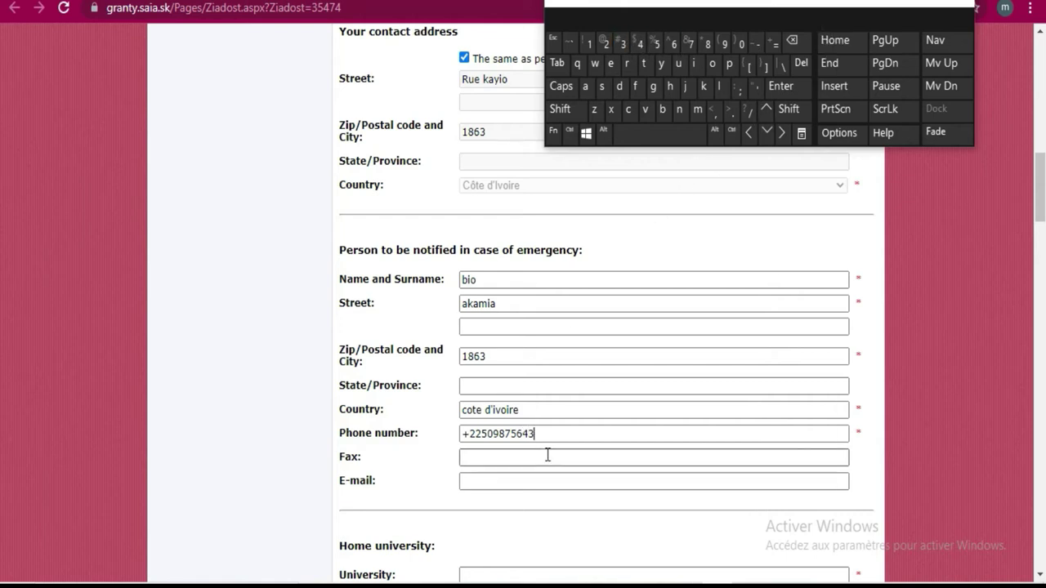
pyautogui.click(473, 458)
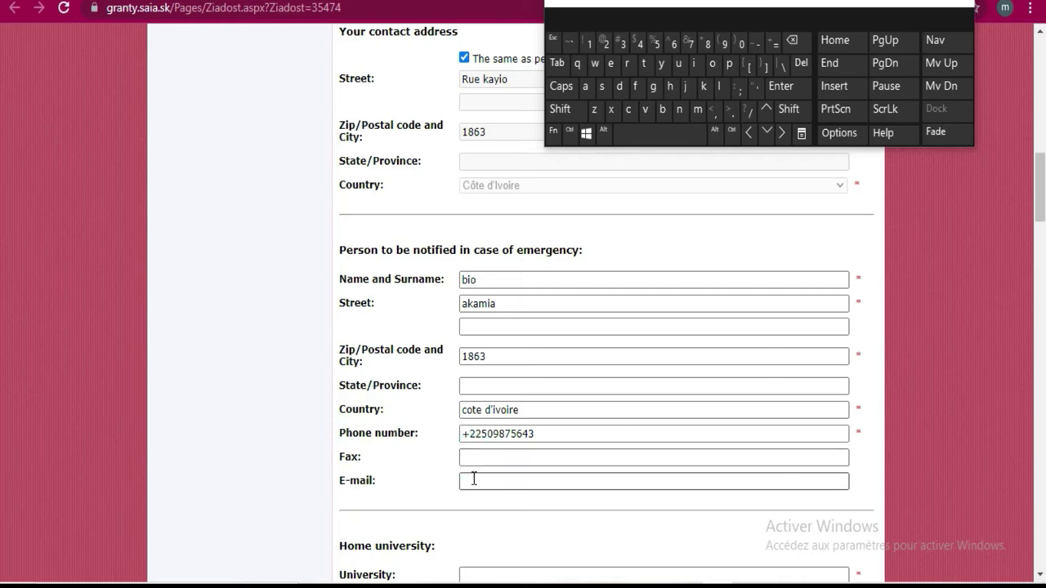
pyautogui.click(489, 482)
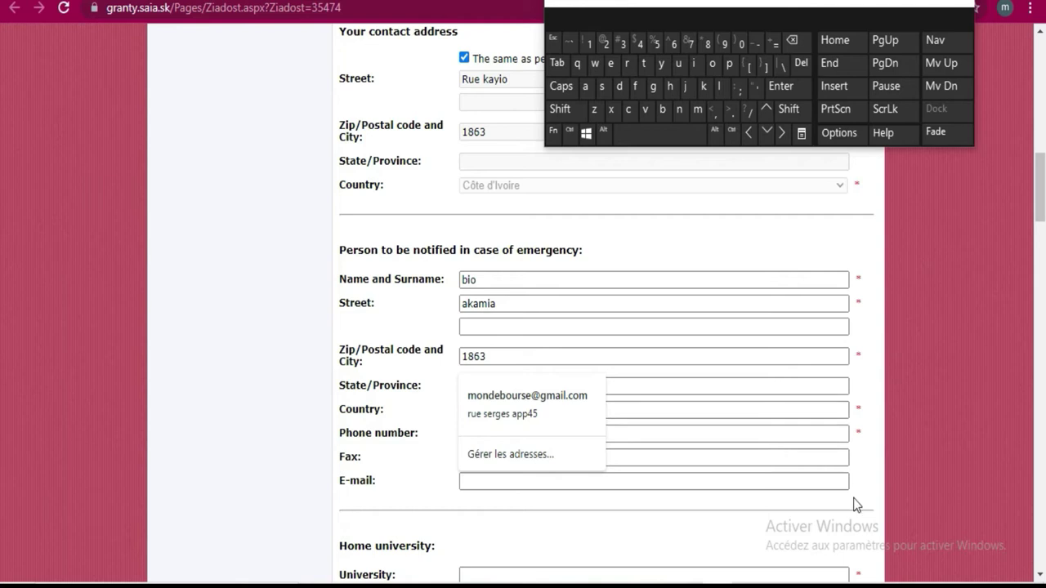
# Look over the home university, language skills and host university sections of the application form
pyautogui.scroll(-5, 725, 309)
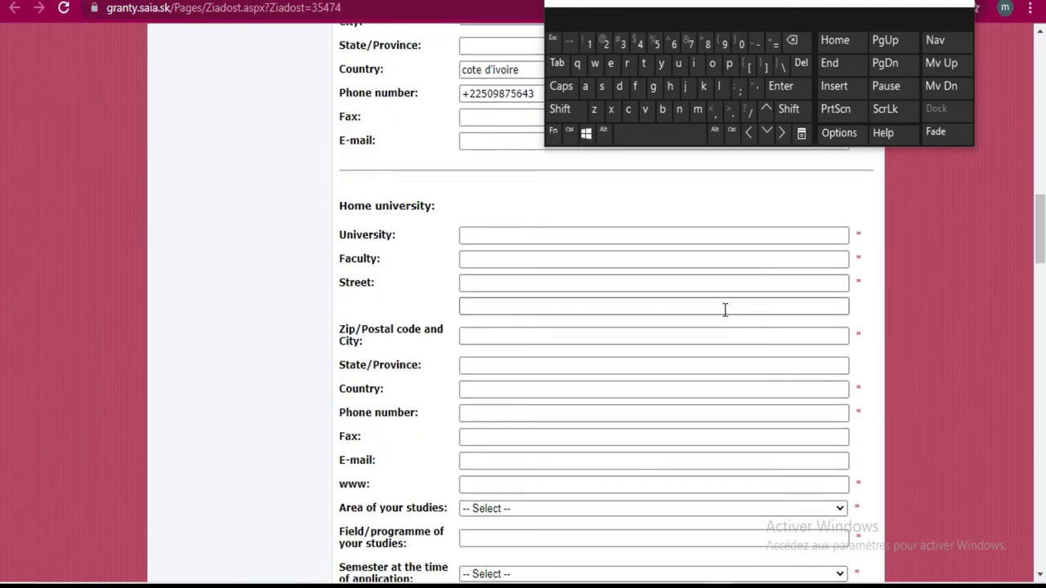
pyautogui.scroll(1, 725, 315)
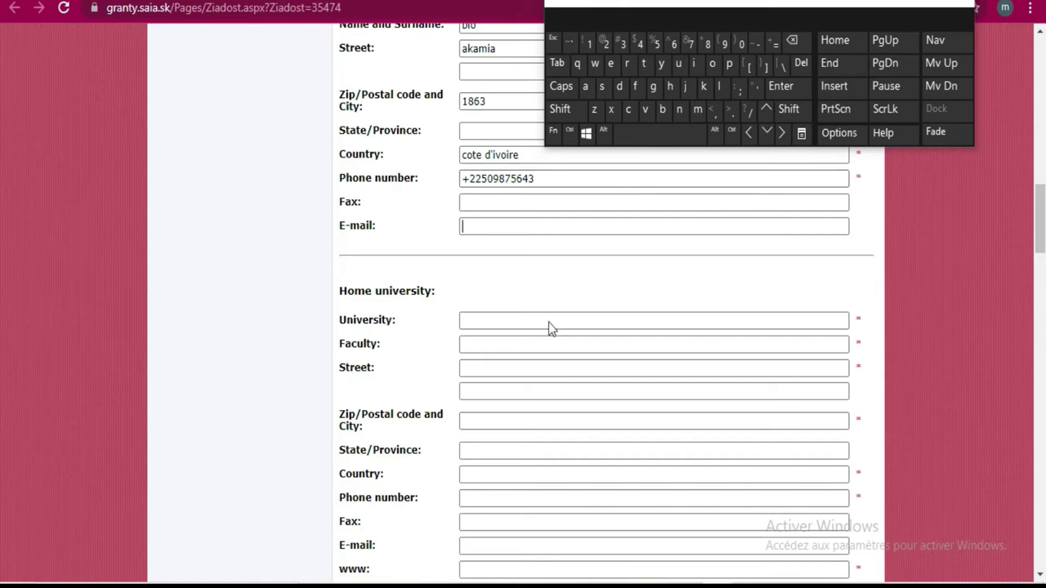
pyautogui.scroll(-5, 656, 338)
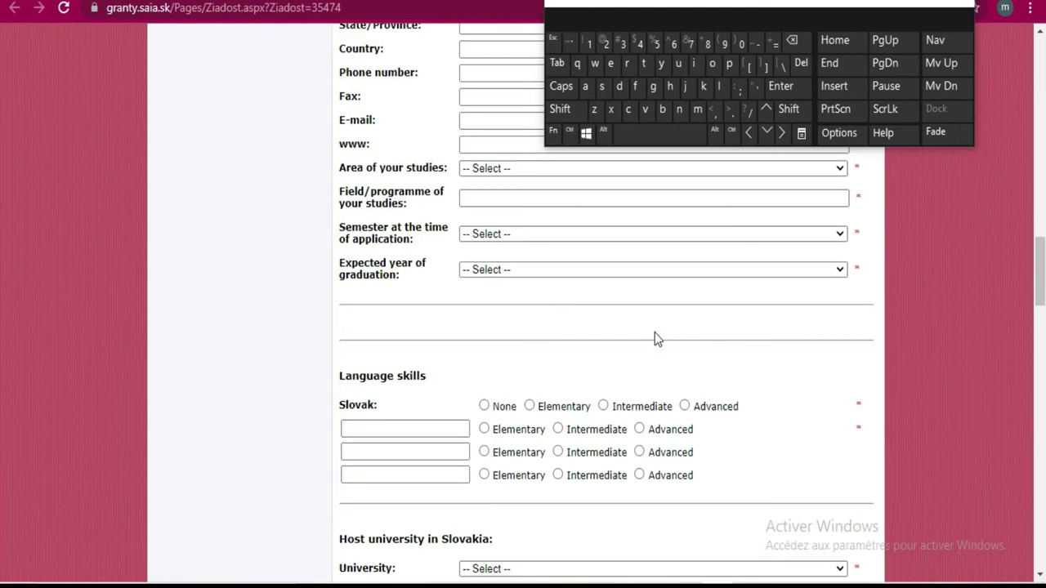
pyautogui.scroll(-4, 657, 338)
pyautogui.scroll(5, 656, 338)
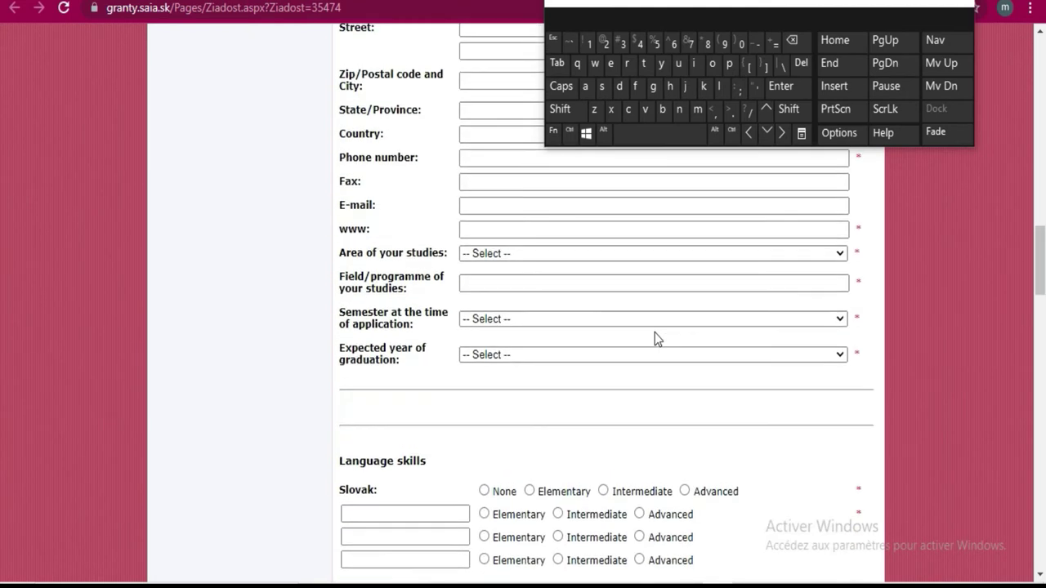
pyautogui.scroll(-5, 655, 332)
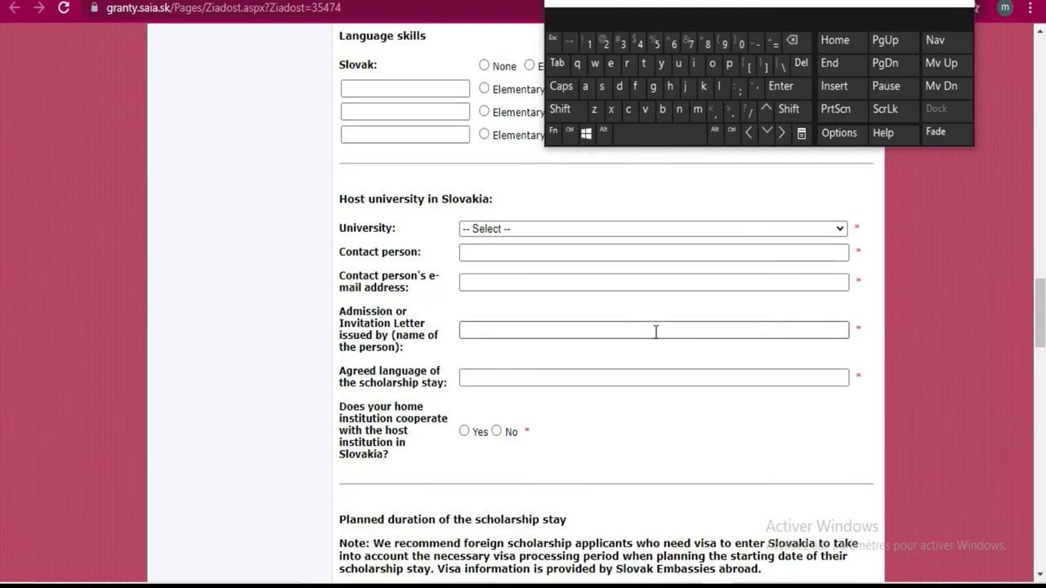
pyautogui.scroll(8, 655, 333)
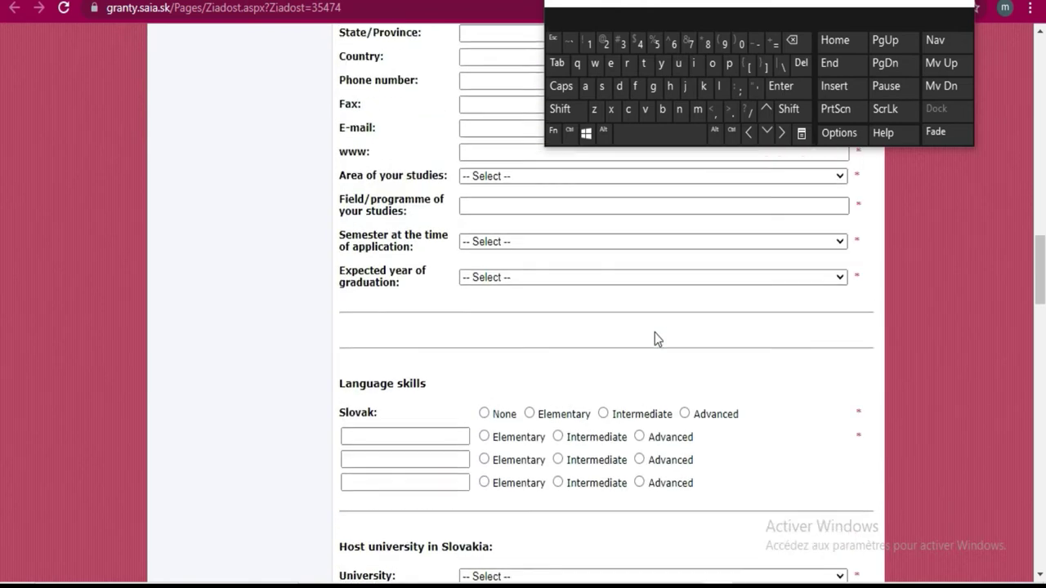
# Enter ufhb as the name of the home university
pyautogui.click(472, 235)
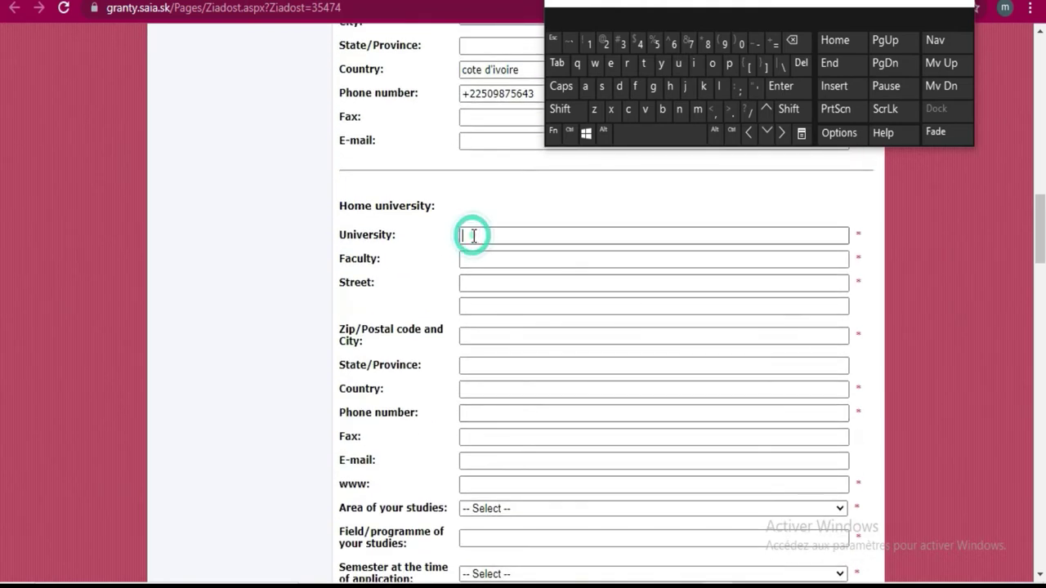
pyautogui.click(677, 65)
pyautogui.click(635, 88)
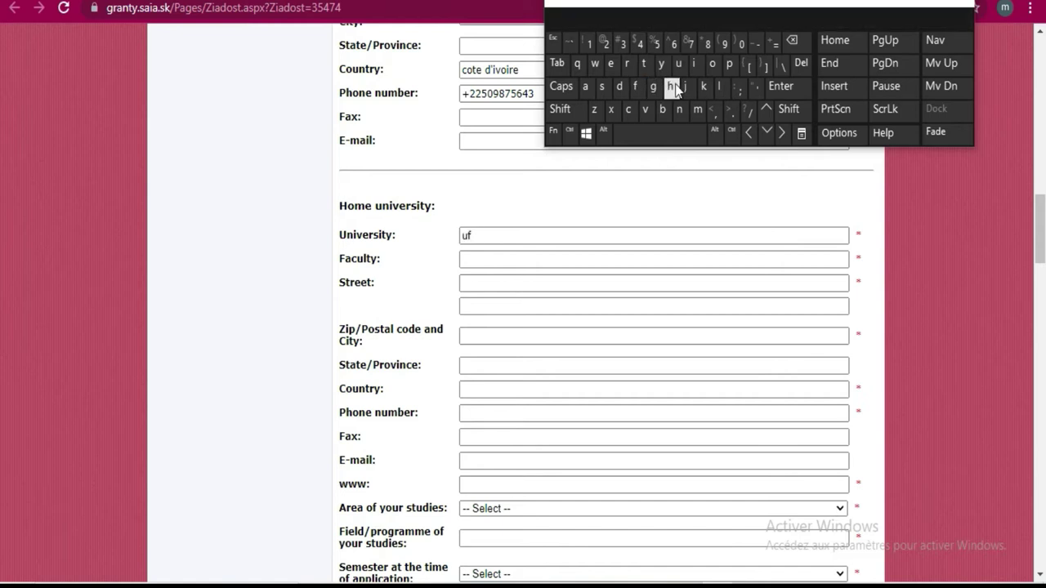
pyautogui.write('h')
pyautogui.click(662, 110)
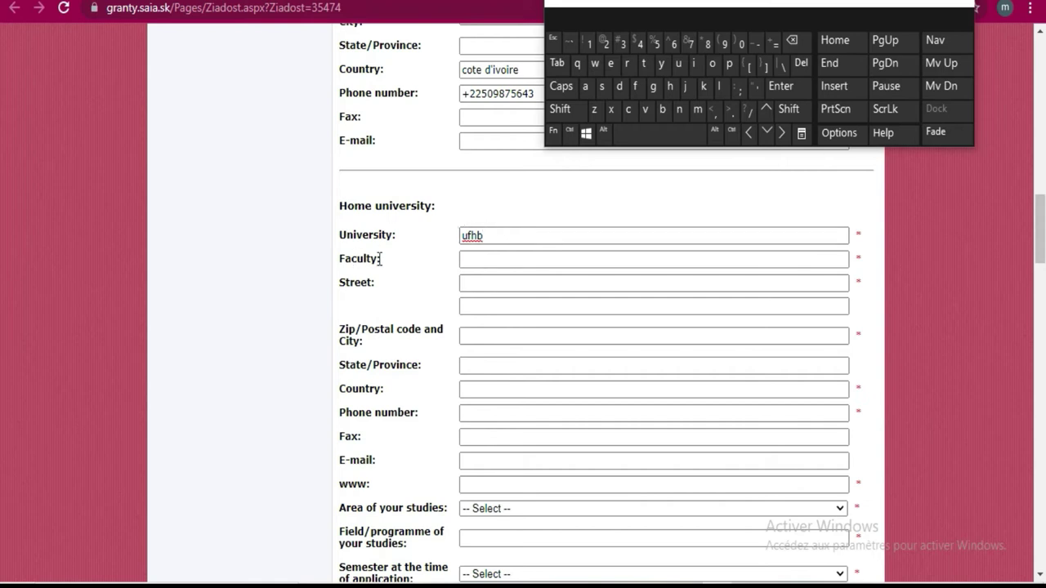
# Enter Mathematics and physics as the faculty at the home university
pyautogui.click(500, 260)
pyautogui.click(559, 109)
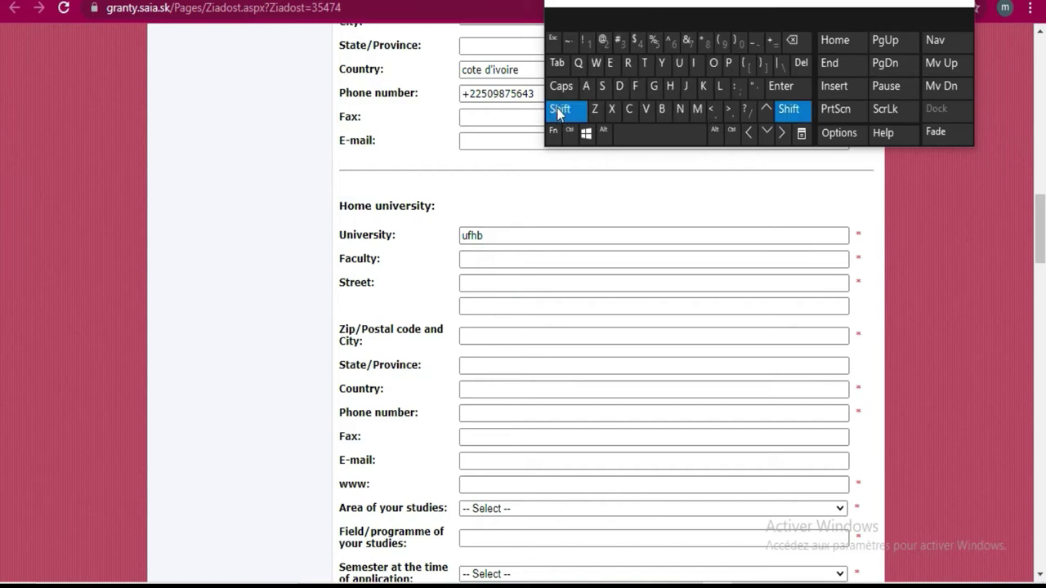
pyautogui.click(697, 111)
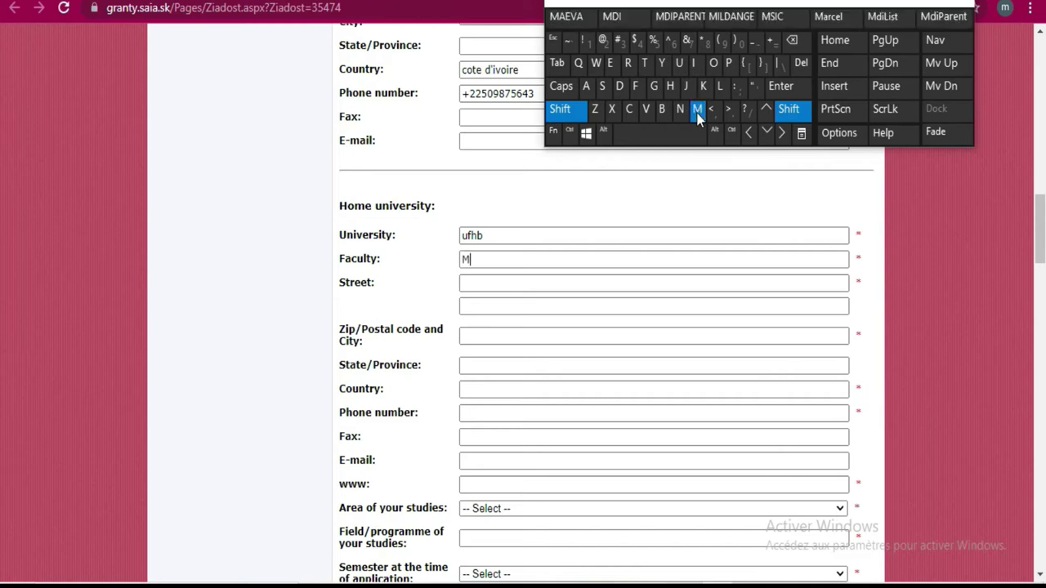
pyautogui.click(585, 86)
pyautogui.click(645, 65)
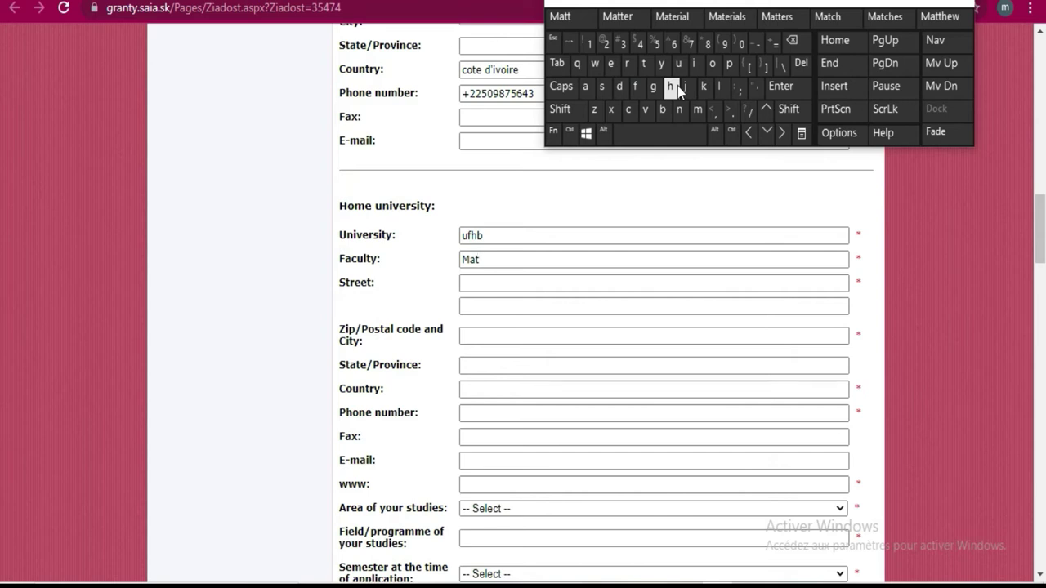
pyautogui.click(677, 86)
pyautogui.click(617, 63)
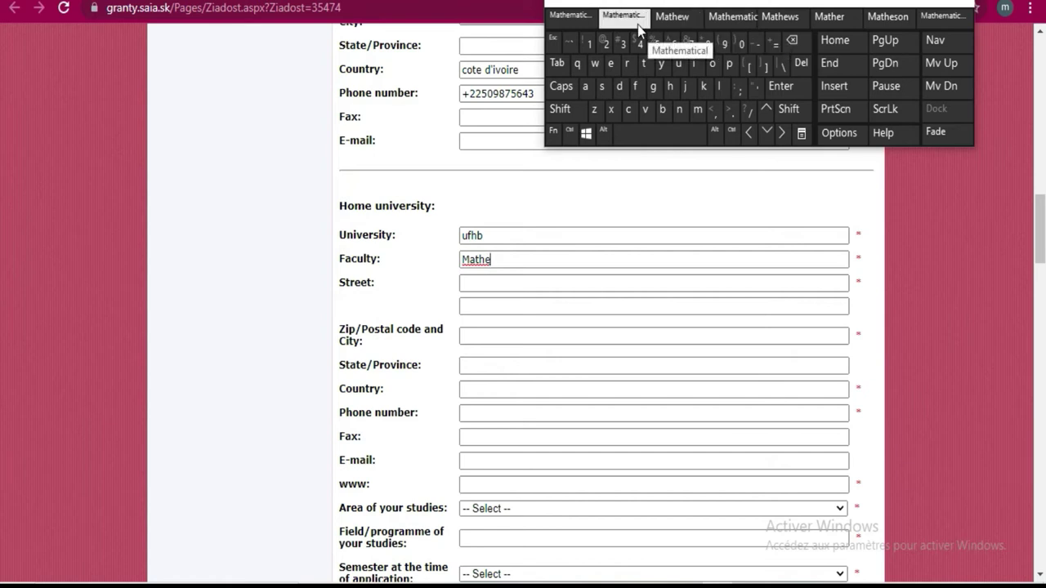
pyautogui.click(585, 19)
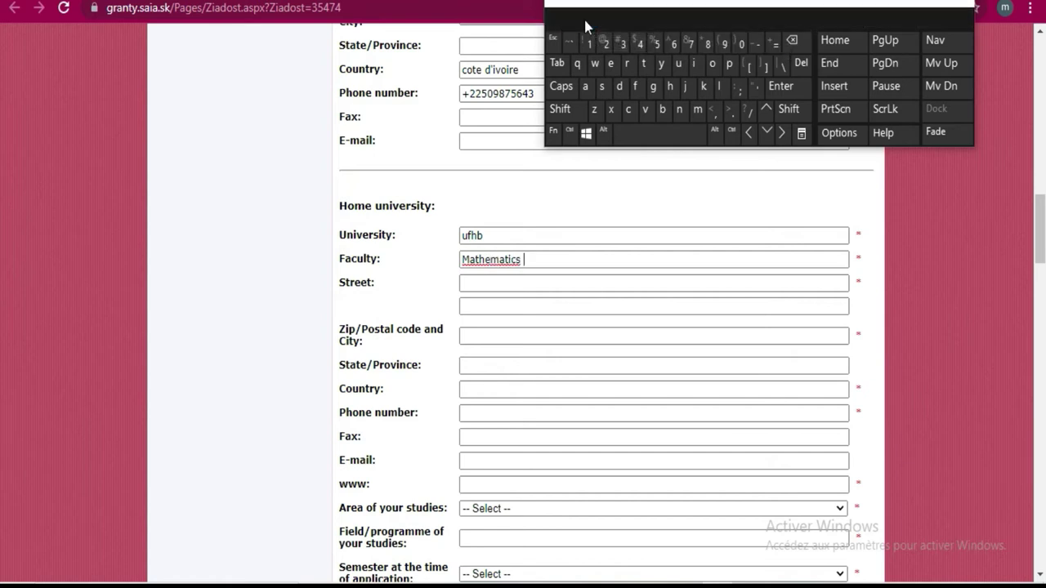
pyautogui.click(585, 85)
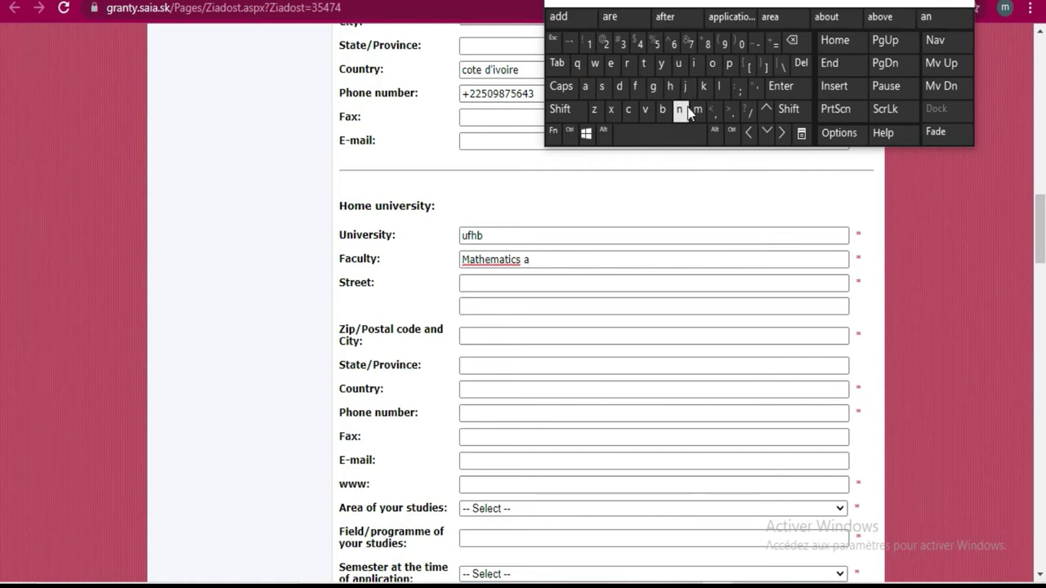
pyautogui.click(679, 109)
pyautogui.click(624, 82)
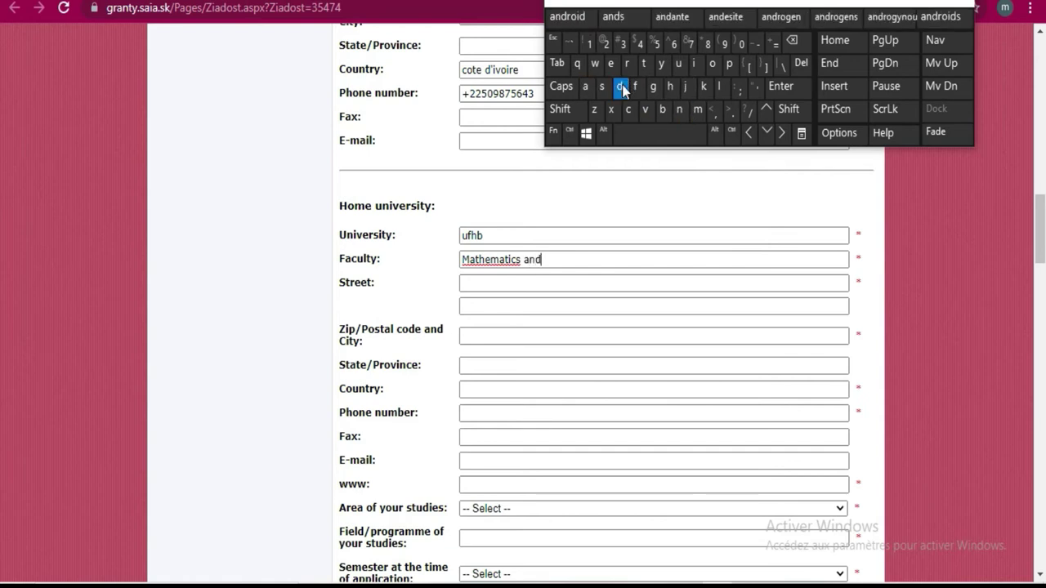
pyautogui.click(652, 135)
pyautogui.click(1009, 505)
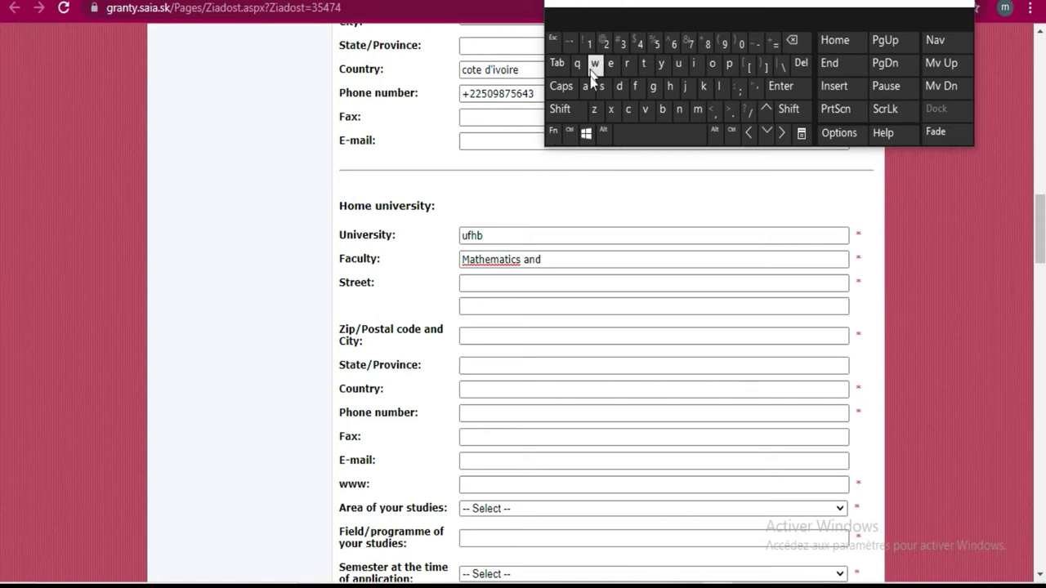
pyautogui.click(729, 63)
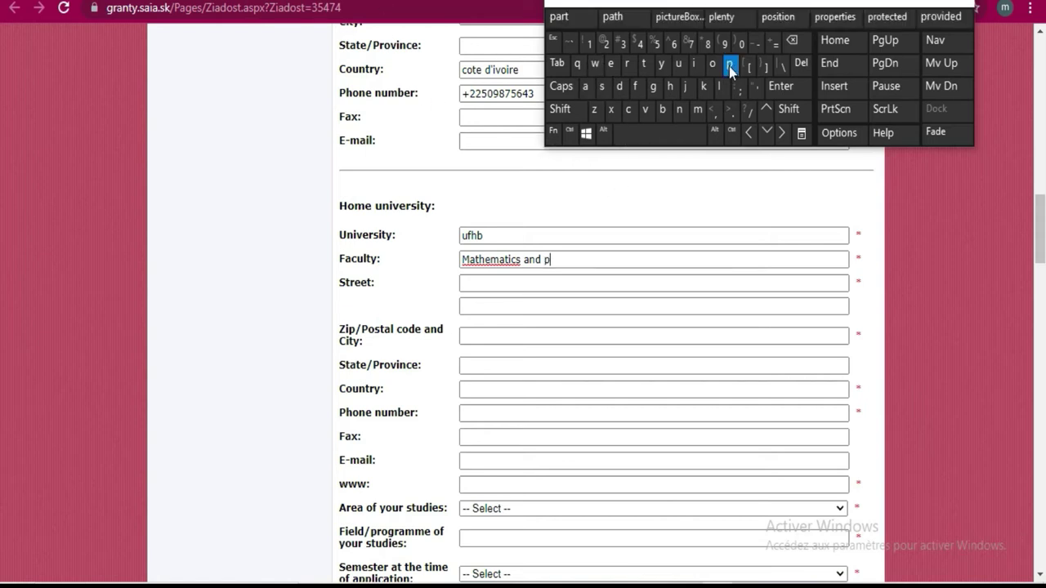
pyautogui.click(670, 87)
pyautogui.click(662, 67)
pyautogui.click(602, 87)
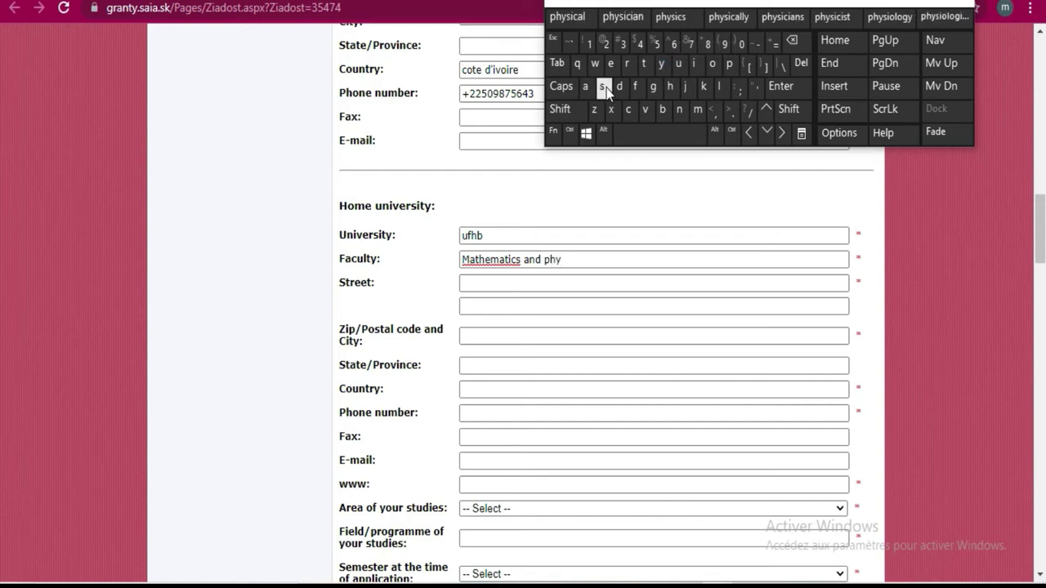
pyautogui.click(666, 19)
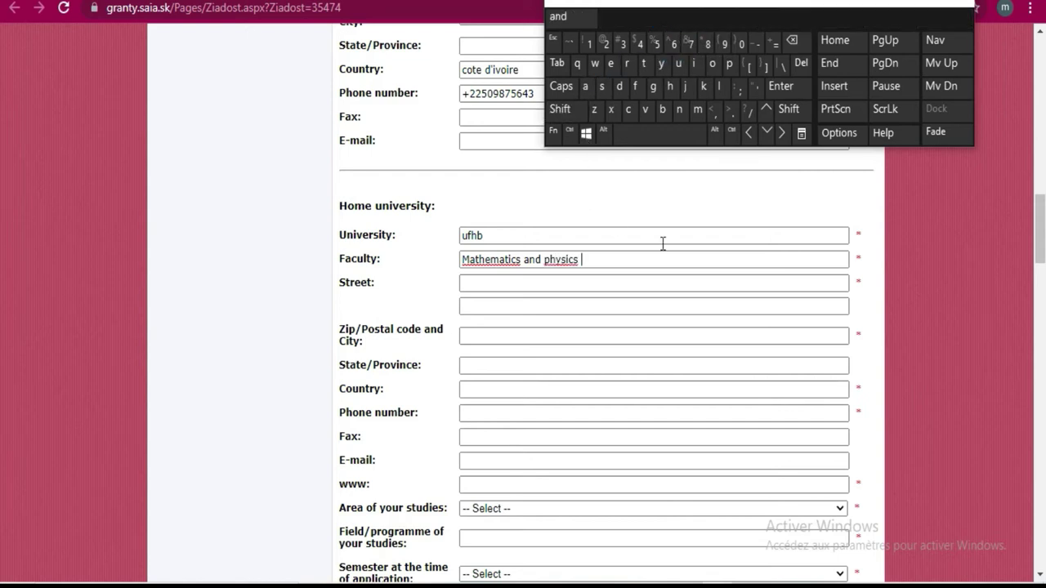
# Complete the home university's address with its street and postal code, and Cote-d'ivoire as the country
pyautogui.click(524, 282)
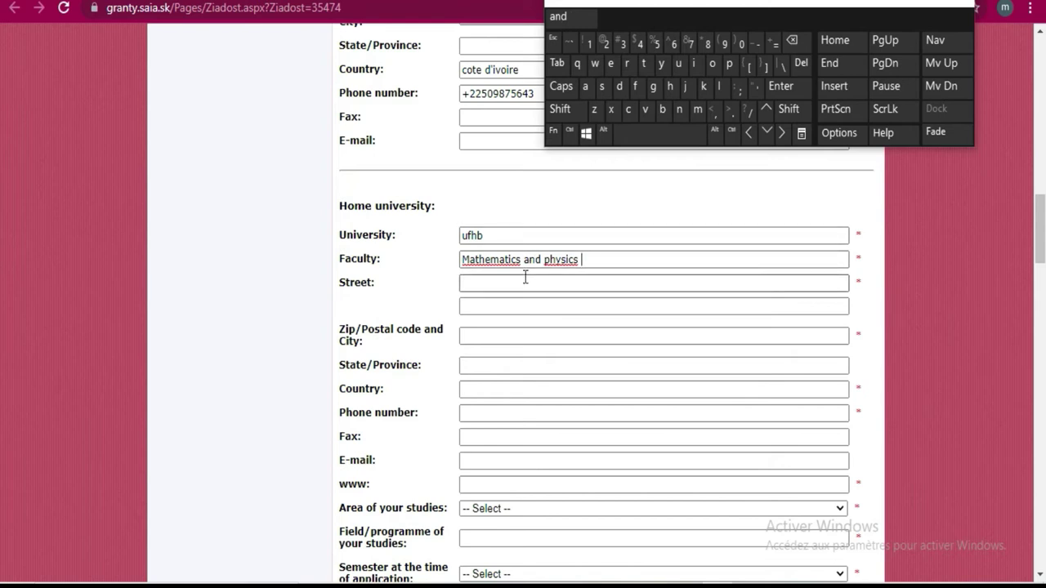
pyautogui.click(525, 282)
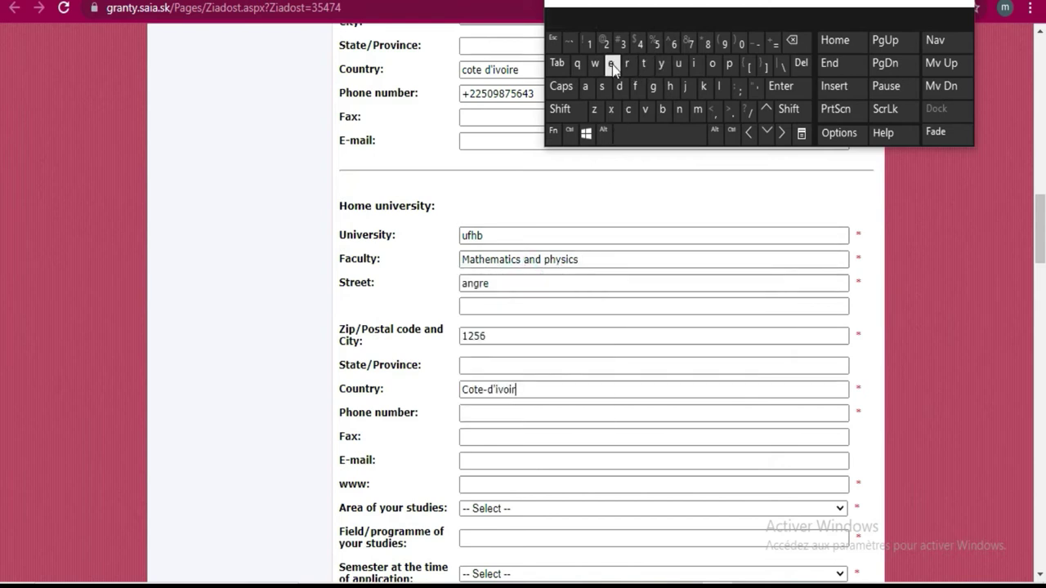
pyautogui.click(613, 67)
# Enter the home university's phone number with its international country code, without using the saved suggestion
pyautogui.click(654, 415)
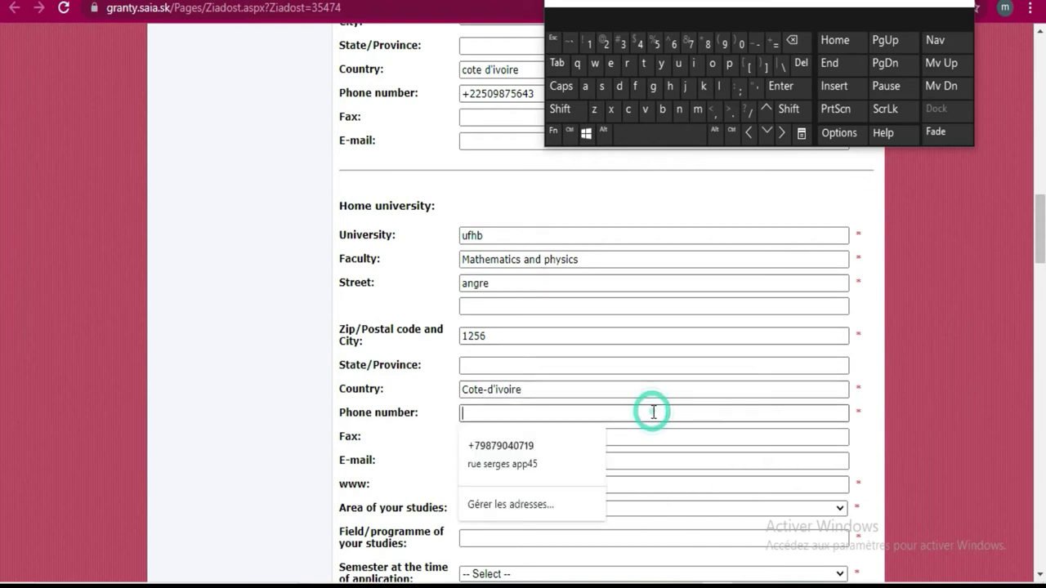
pyautogui.click(560, 109)
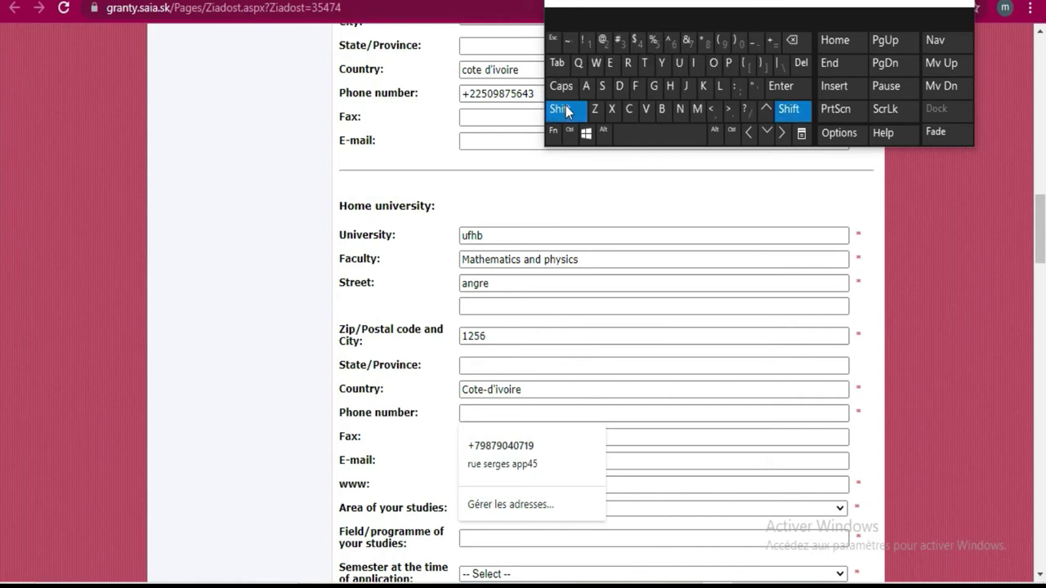
pyautogui.click(768, 43)
pyautogui.click(606, 45)
pyautogui.click(607, 45)
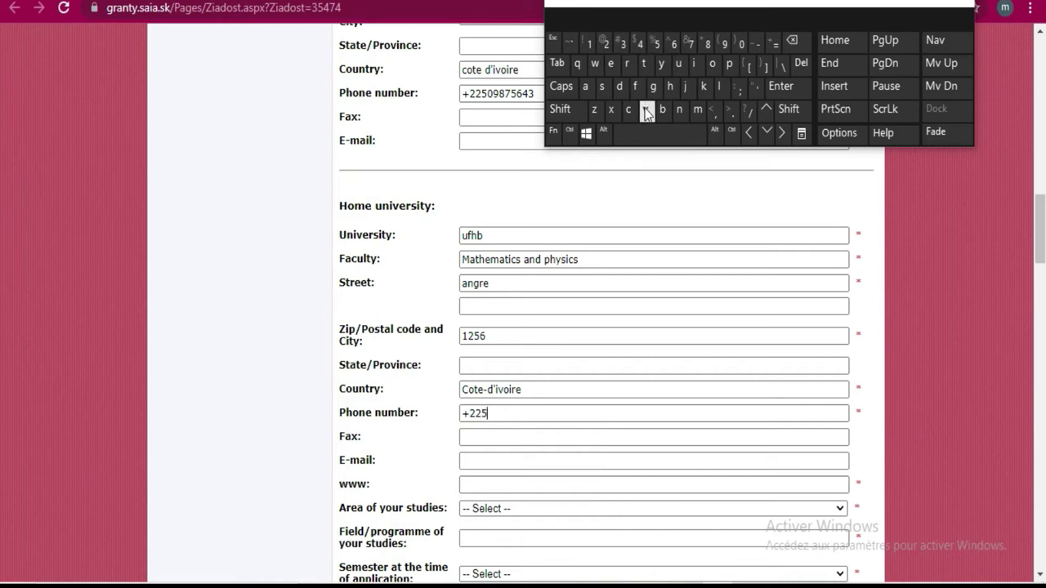
pyautogui.click(745, 51)
pyautogui.click(709, 48)
pyautogui.click(691, 47)
pyautogui.click(658, 47)
pyautogui.click(667, 46)
pyautogui.click(645, 46)
pyautogui.click(652, 45)
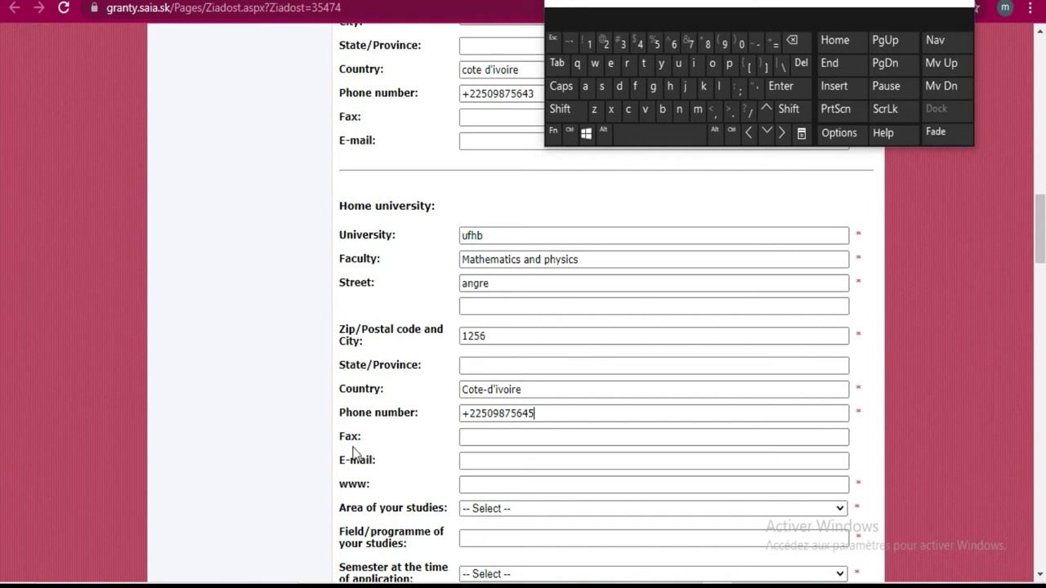
# Enter ufhb.ci as the home university's website, leaving the fax and e-mail empty
pyautogui.click(479, 484)
pyautogui.click(680, 67)
pyautogui.click(635, 85)
pyautogui.click(670, 86)
pyautogui.click(666, 108)
pyautogui.click(729, 109)
pyautogui.click(629, 107)
pyautogui.click(694, 64)
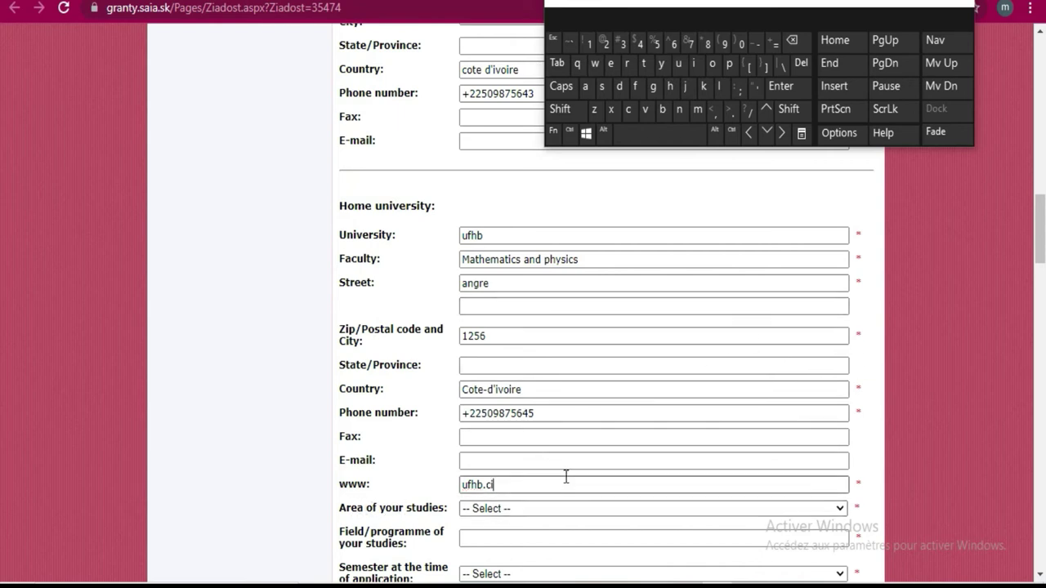
# Set the area of studies to Technical Sciences with Informatics and Communication Technologies as the subfield
pyautogui.scroll(-1, 566, 476)
pyautogui.click(534, 422)
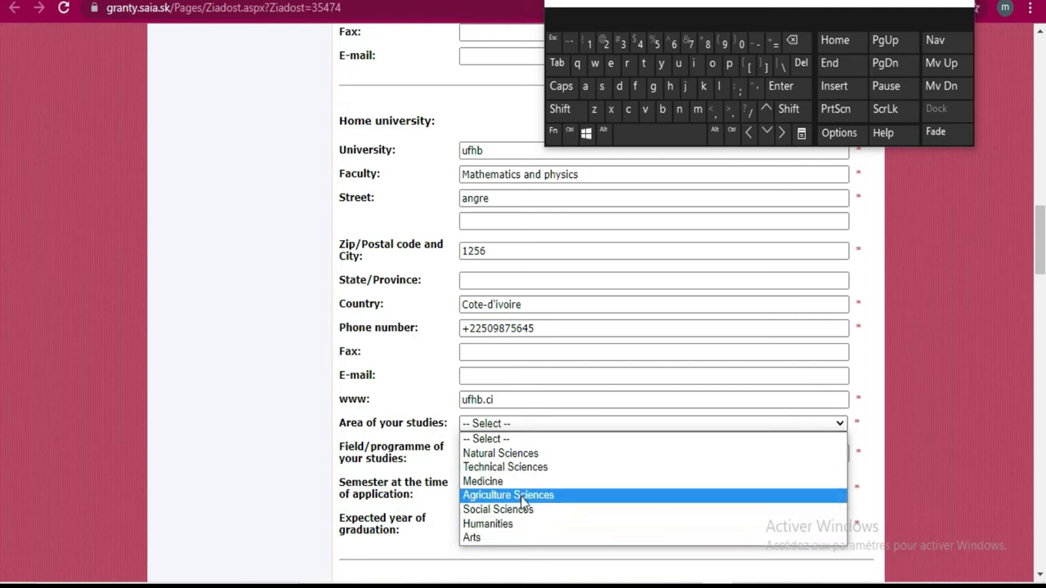
pyautogui.click(525, 470)
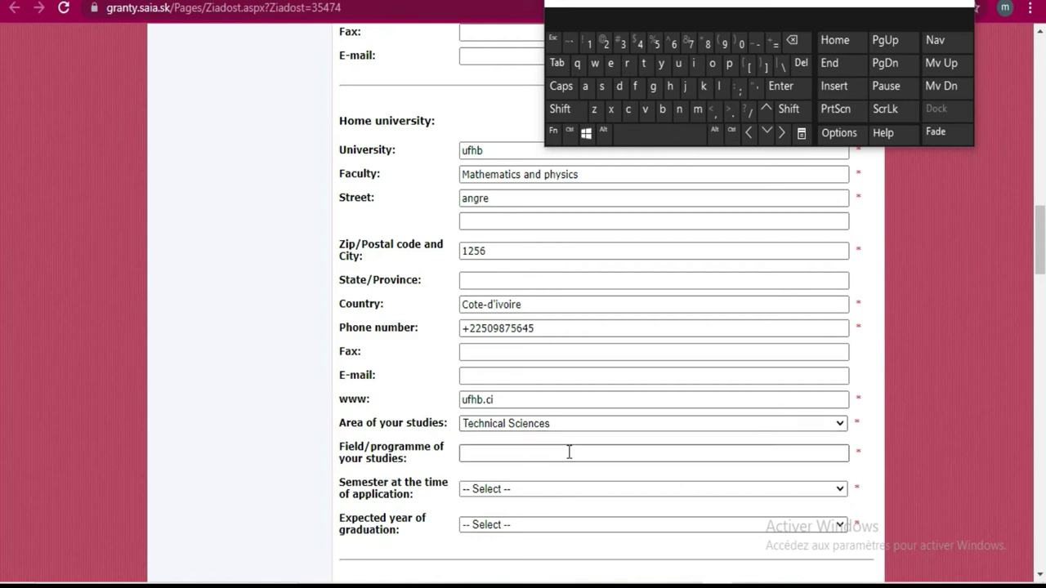
pyautogui.click(566, 449)
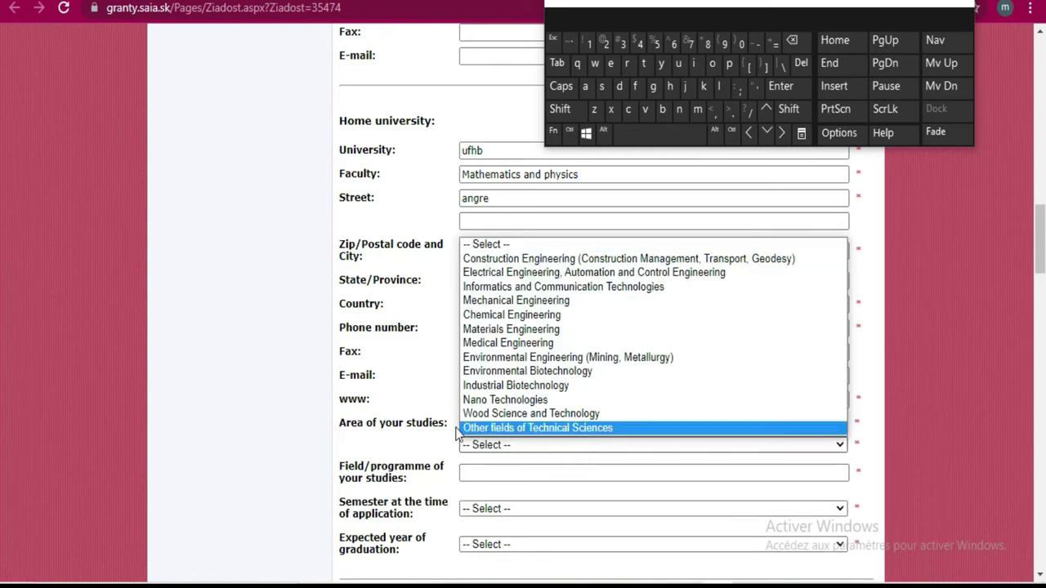
pyautogui.click(409, 446)
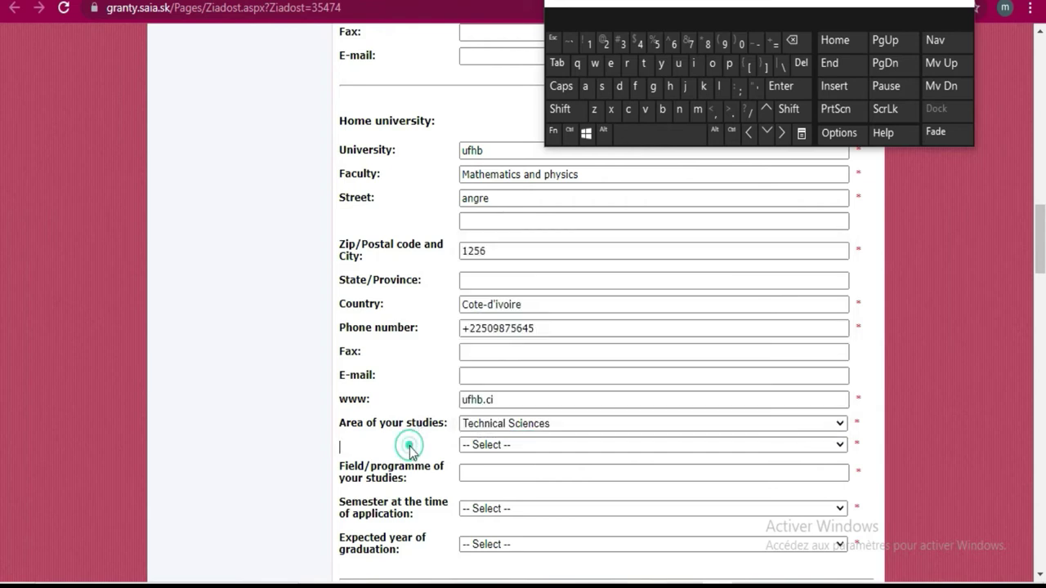
pyautogui.click(488, 449)
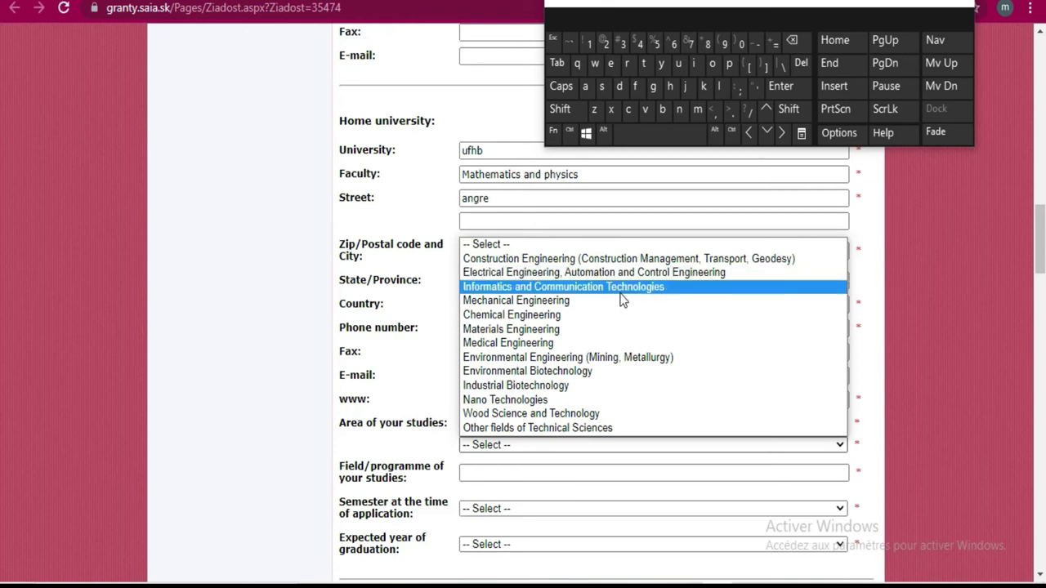
pyautogui.click(571, 290)
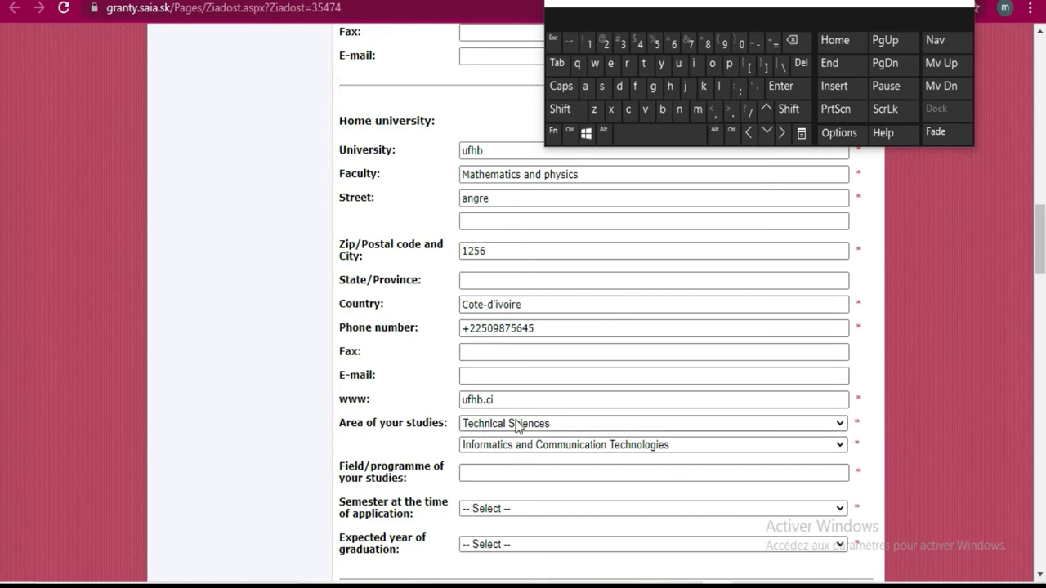
pyautogui.click(789, 444)
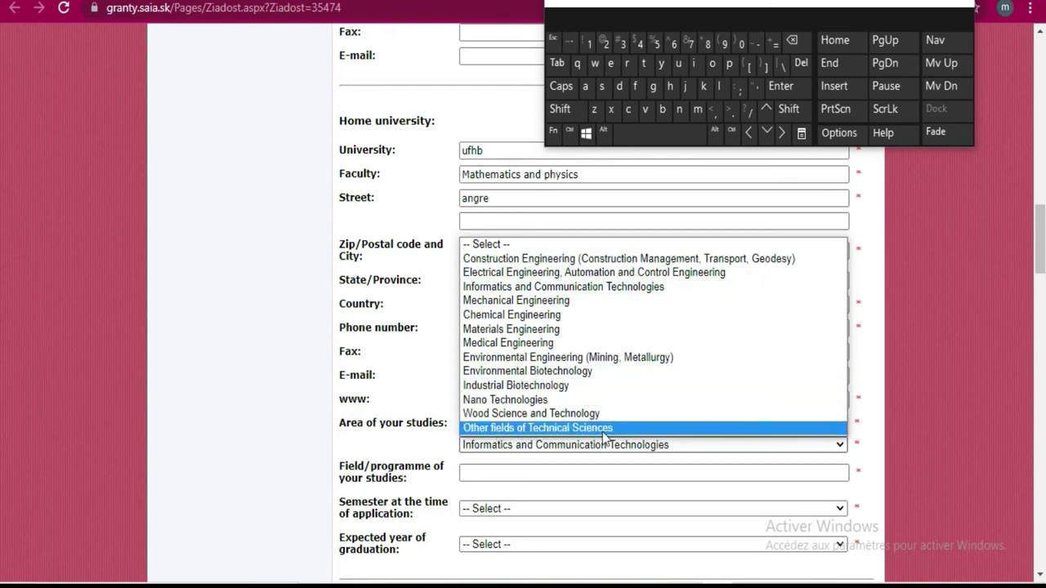
pyautogui.click(484, 470)
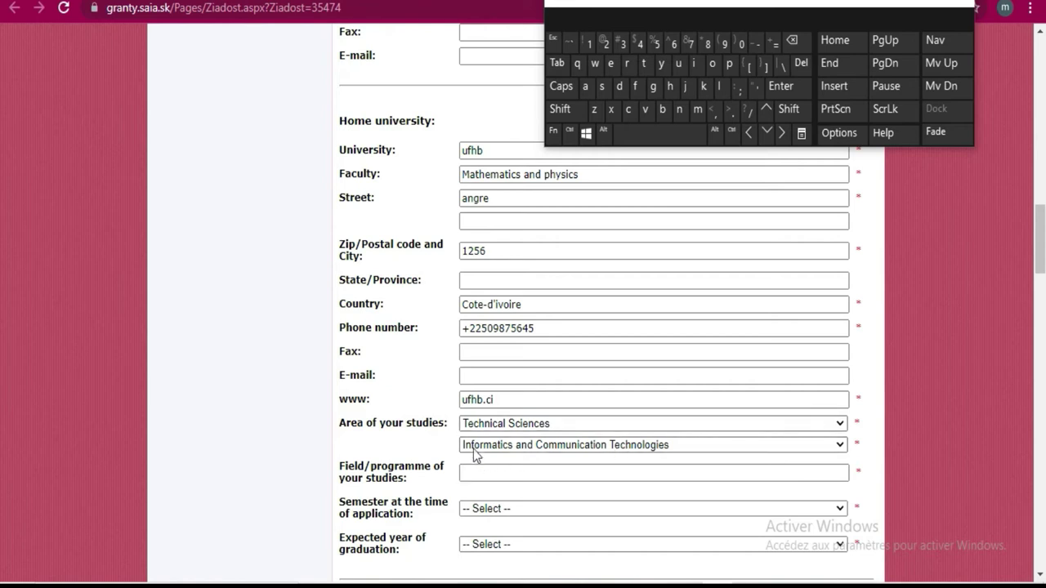
# Enter Mathematics as the field/programme of studies at the home university
pyautogui.click(582, 469)
pyautogui.click(570, 110)
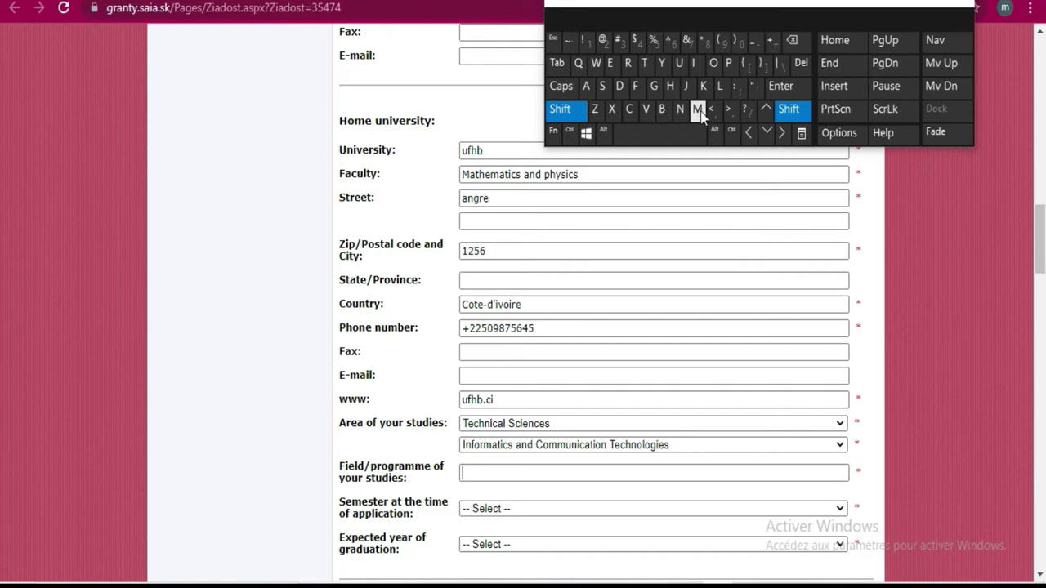
pyautogui.click(699, 111)
pyautogui.click(585, 86)
pyautogui.click(642, 69)
pyautogui.click(667, 86)
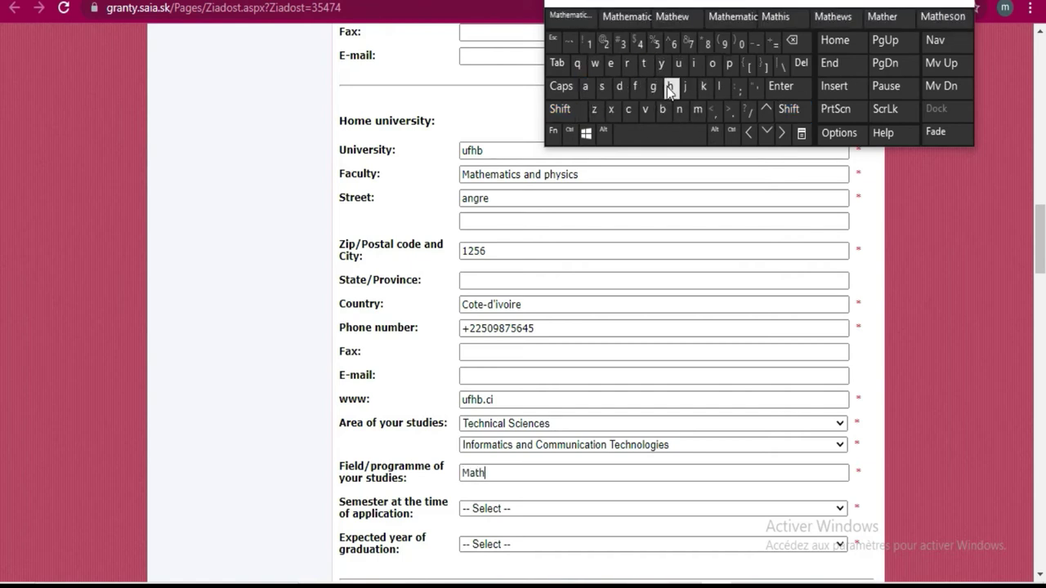
pyautogui.click(561, 16)
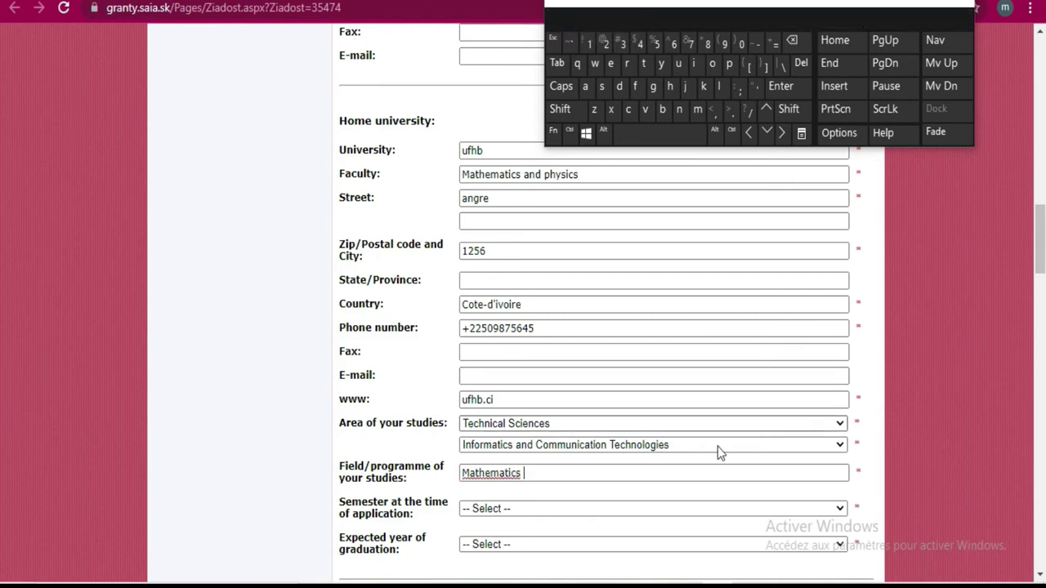
# Set the semester at the time of application to 1 and the expected year of graduation to 2024/2025
pyautogui.scroll(-2, 692, 417)
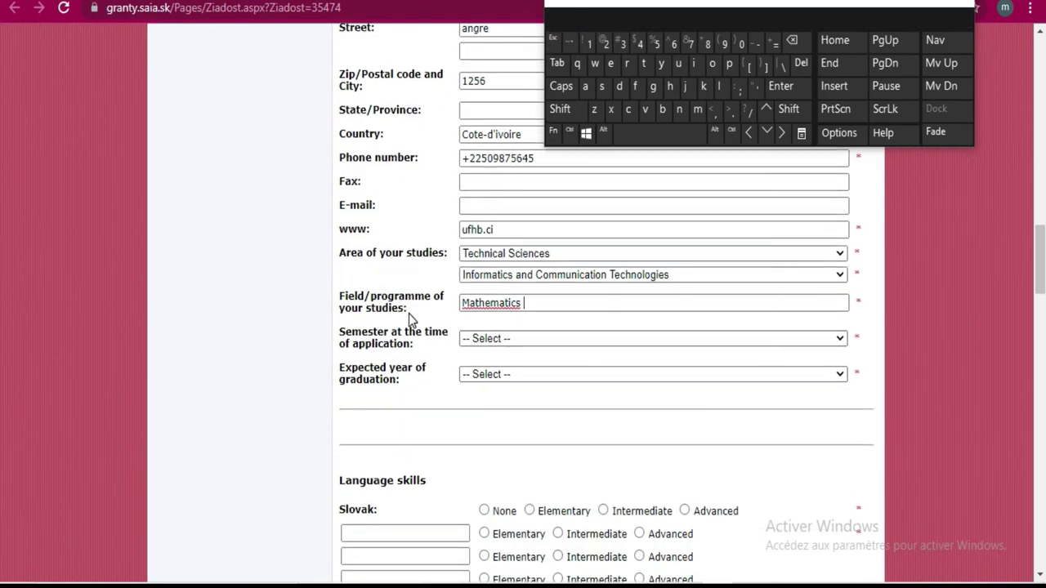
pyautogui.scroll(-2, 556, 326)
pyautogui.scroll(-2, 556, 327)
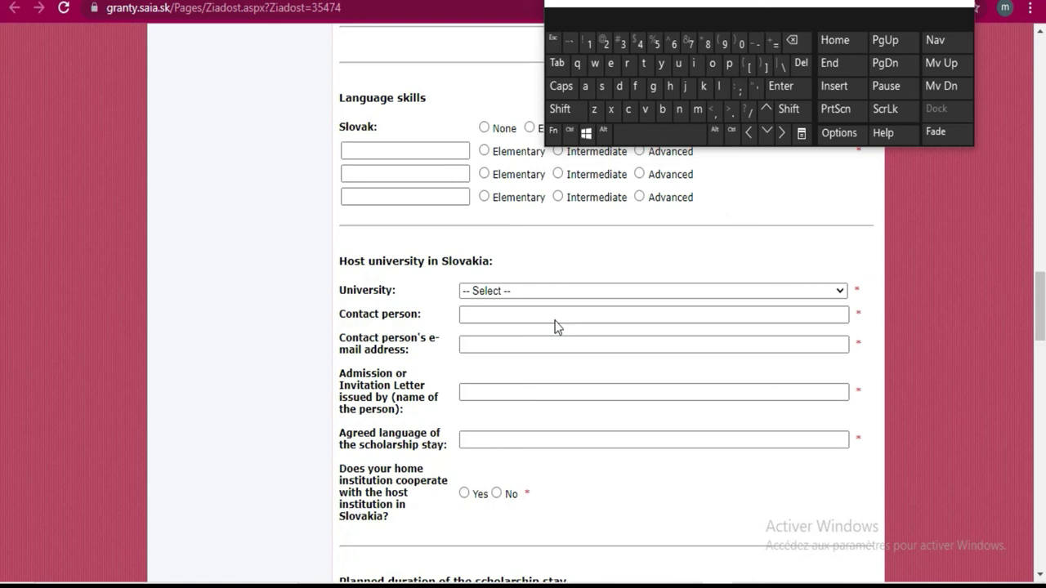
pyautogui.scroll(4, 556, 327)
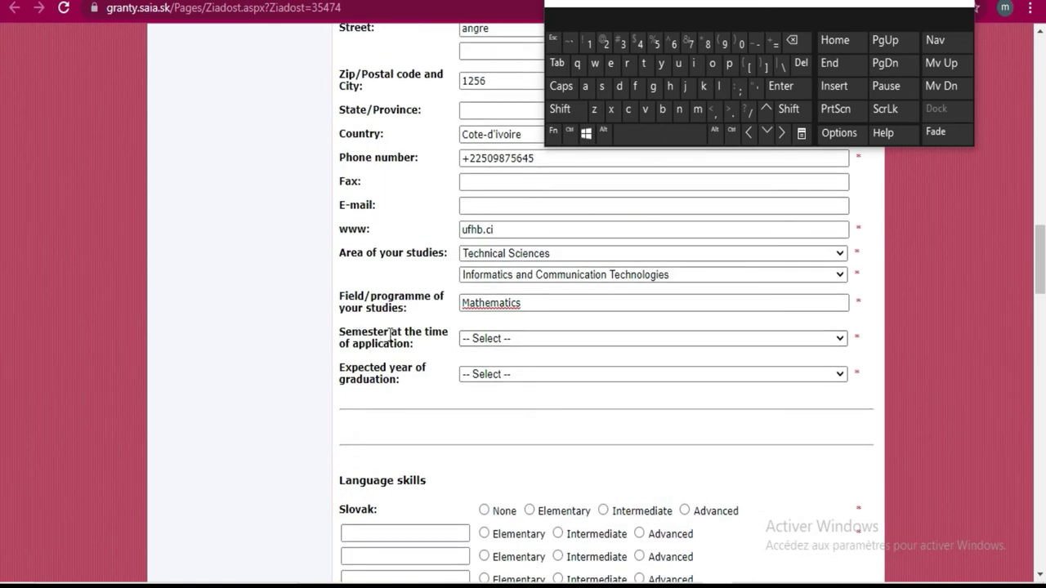
pyautogui.click(693, 337)
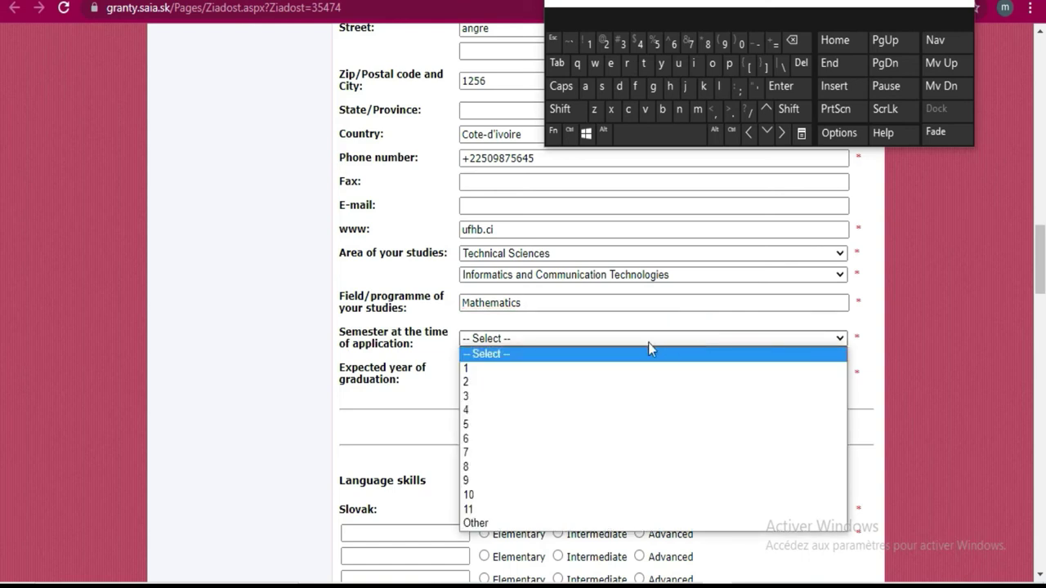
pyautogui.press('Down')
pyautogui.press('Down')
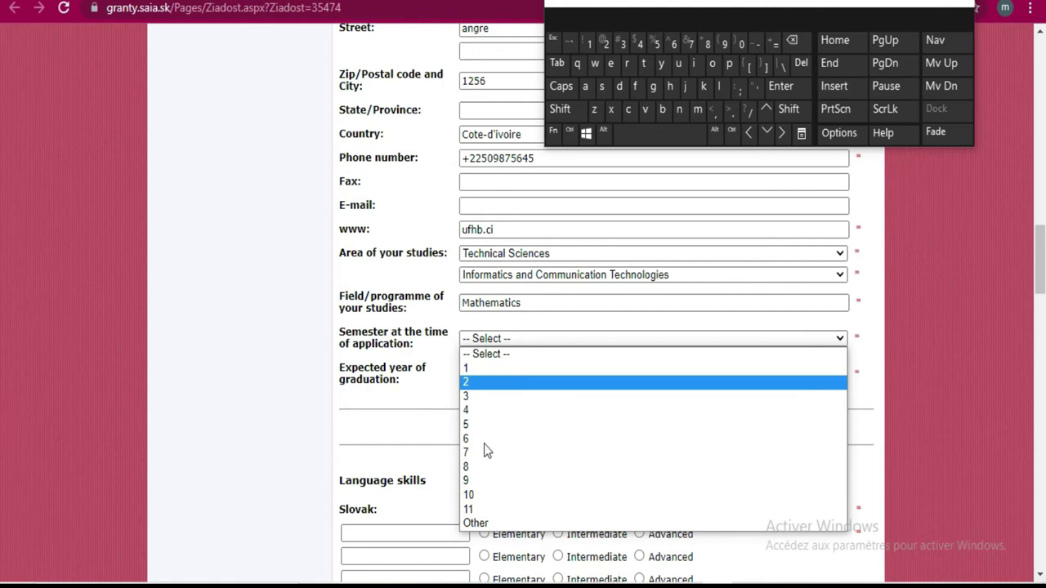
pyautogui.click(488, 368)
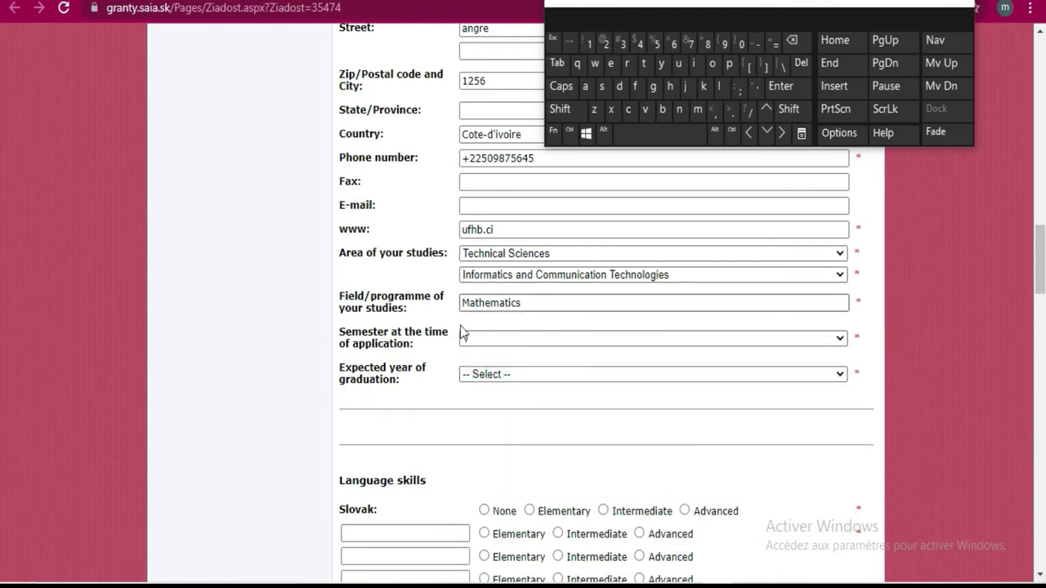
pyautogui.click(671, 378)
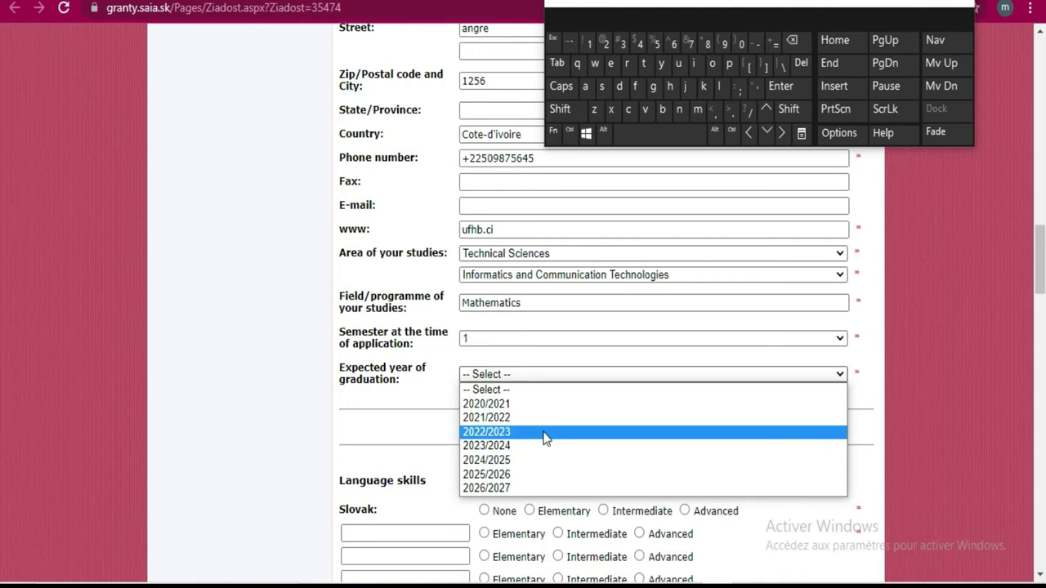
pyautogui.click(539, 459)
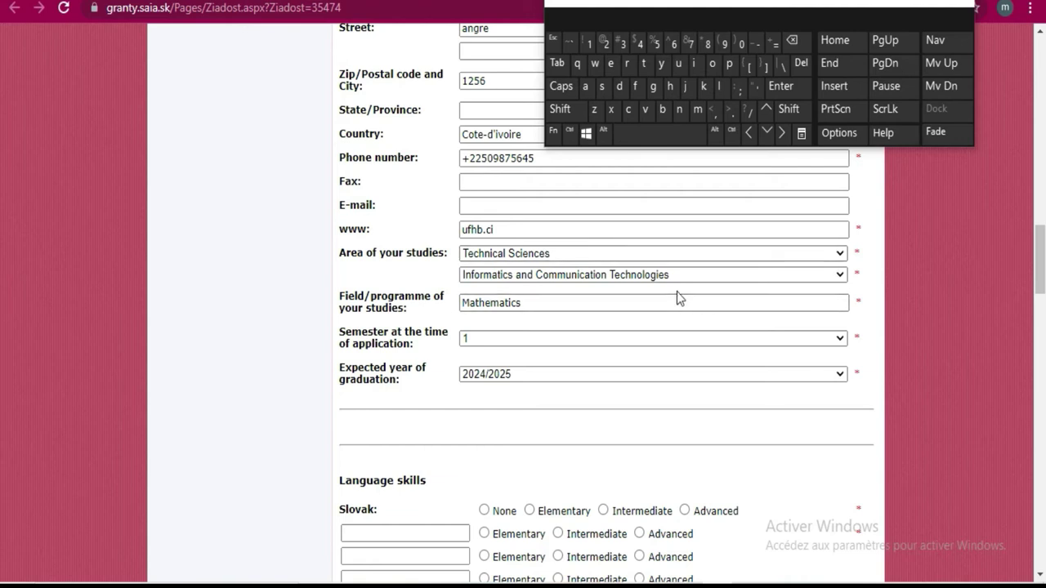
# Set the Slovak language skill level to None
pyautogui.scroll(-2, 676, 294)
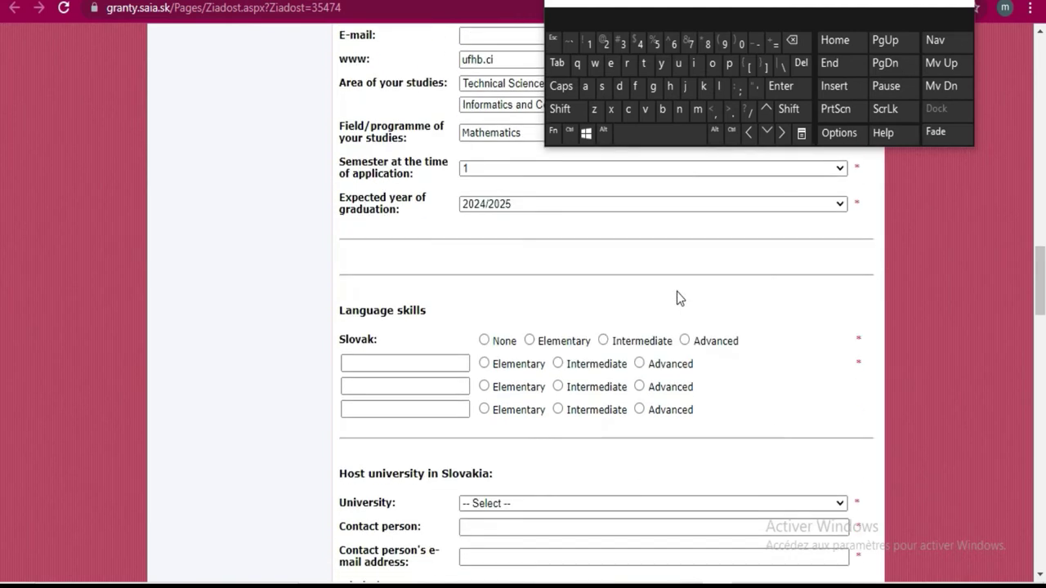
pyautogui.scroll(1, 676, 294)
pyautogui.scroll(-1, 676, 317)
pyautogui.click(484, 341)
# Add french as the first additional language skill with the level Advanced
pyautogui.click(459, 361)
pyautogui.click(639, 89)
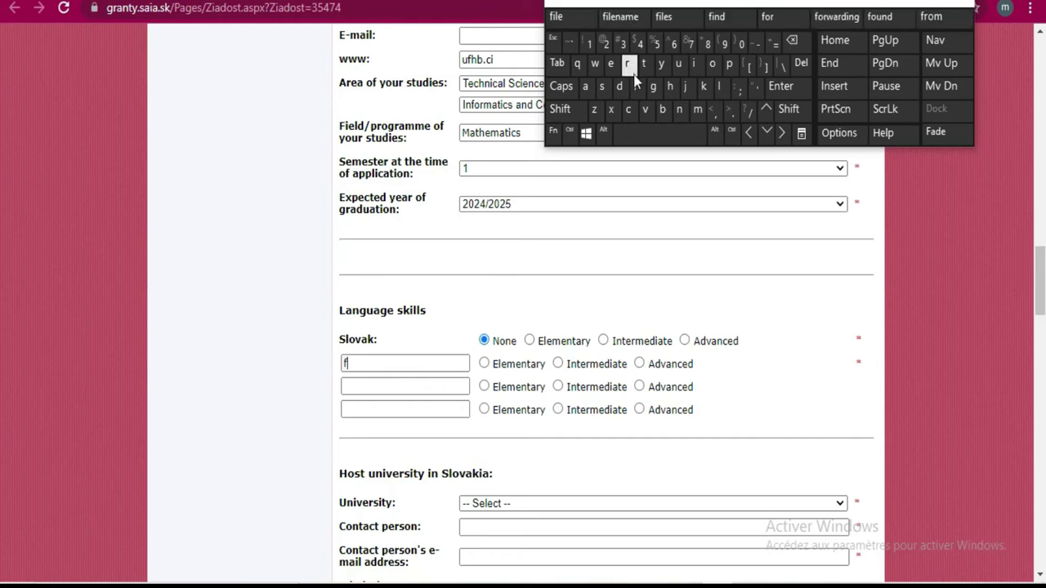
pyautogui.click(631, 69)
pyautogui.click(610, 65)
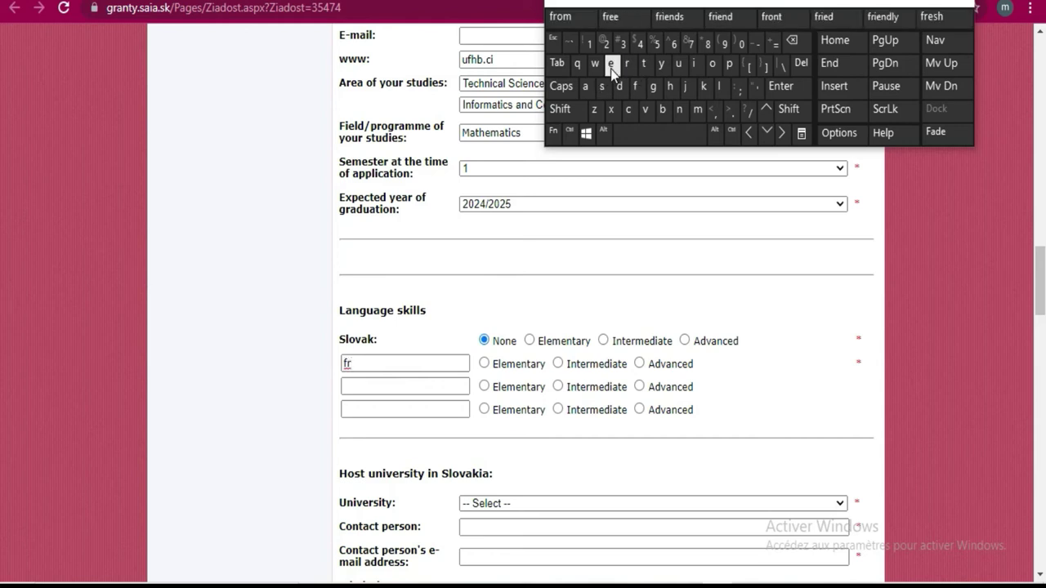
pyautogui.click(678, 110)
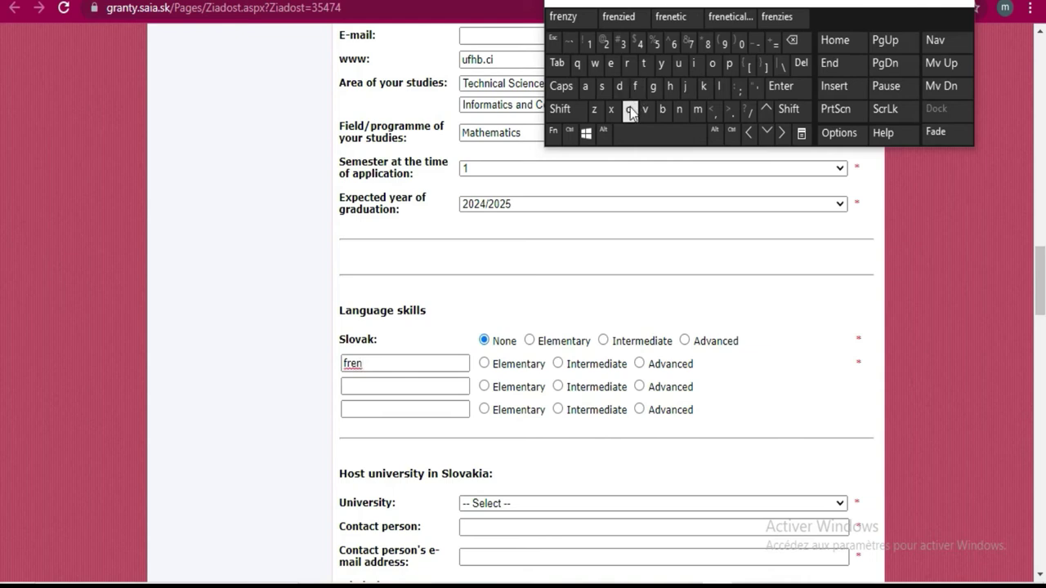
pyautogui.click(628, 108)
pyautogui.click(670, 86)
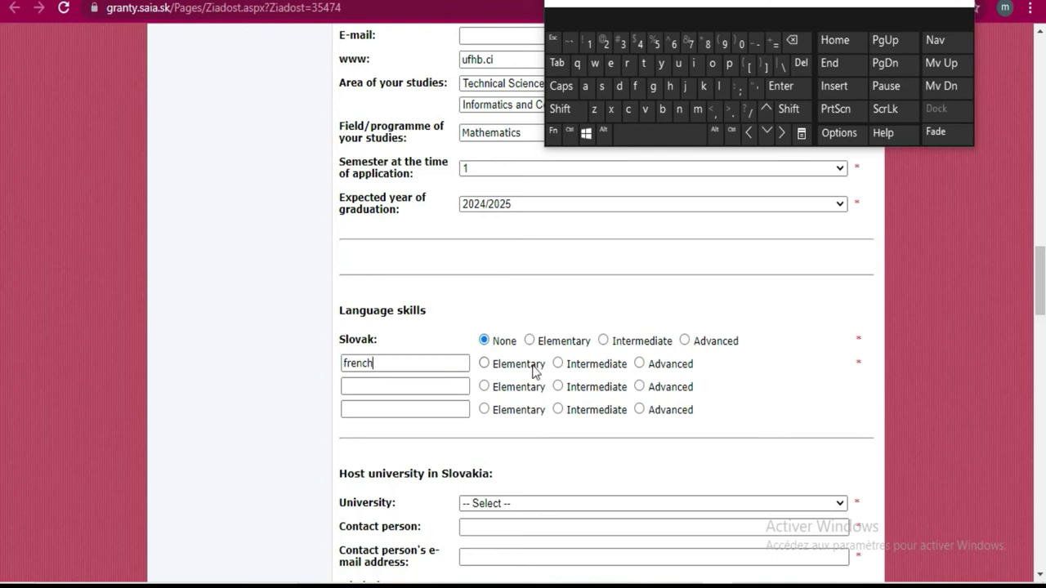
pyautogui.click(640, 361)
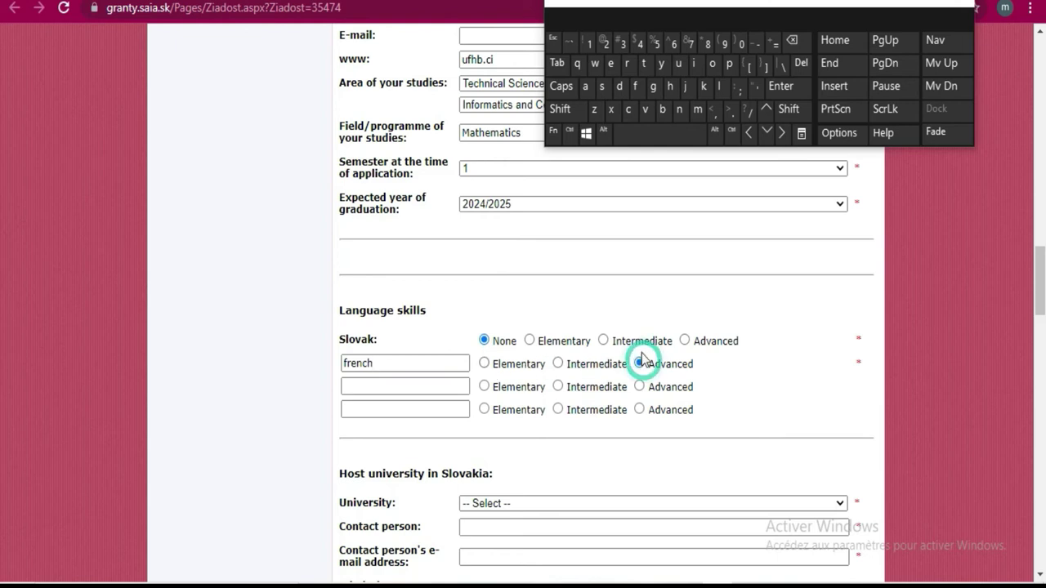
# Add English as the second additional language with the level Intermediate, leaving the third language row empty
pyautogui.click(456, 385)
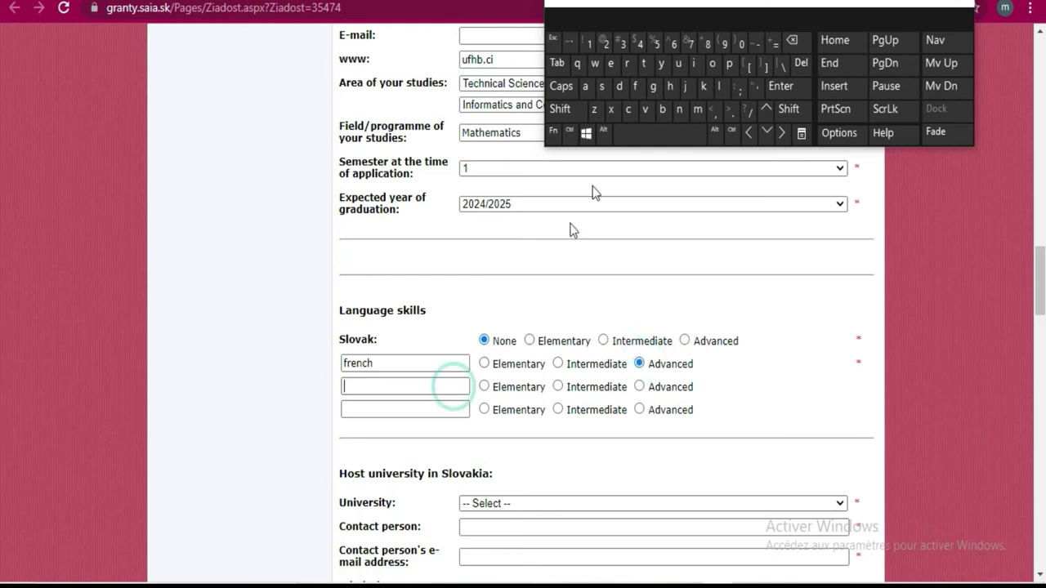
pyautogui.click(560, 108)
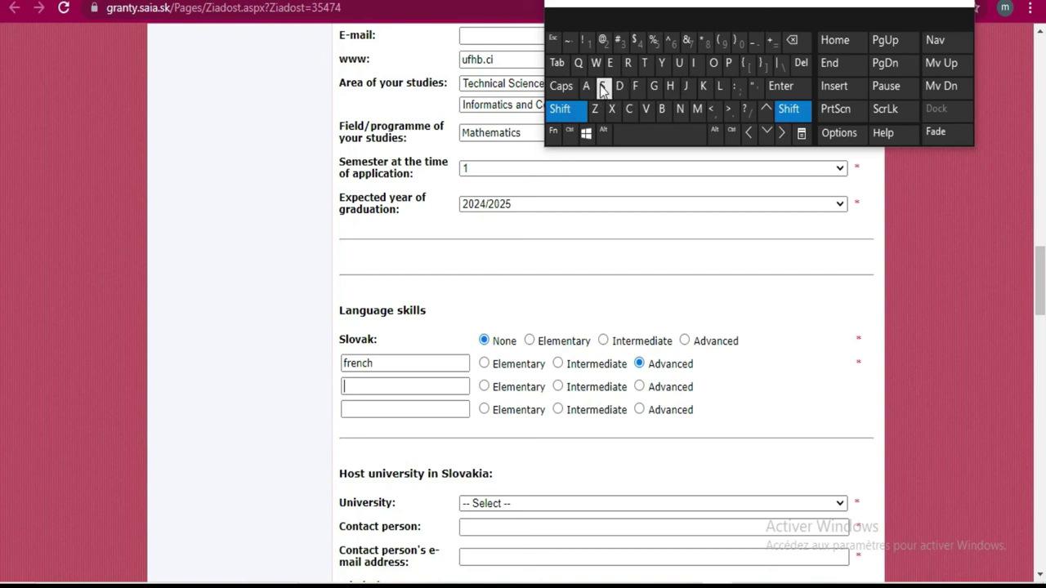
pyautogui.click(591, 86)
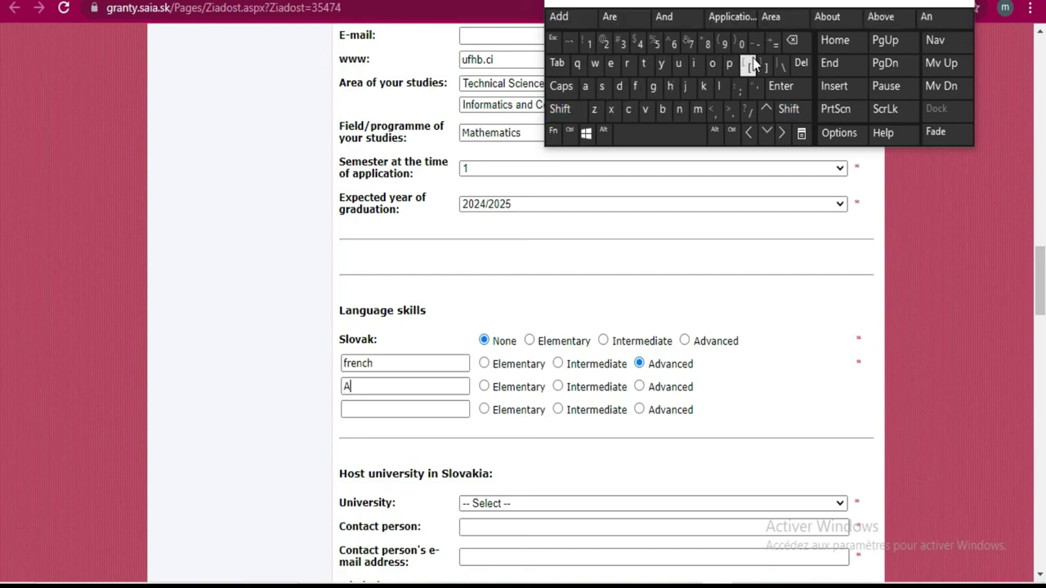
pyautogui.click(791, 40)
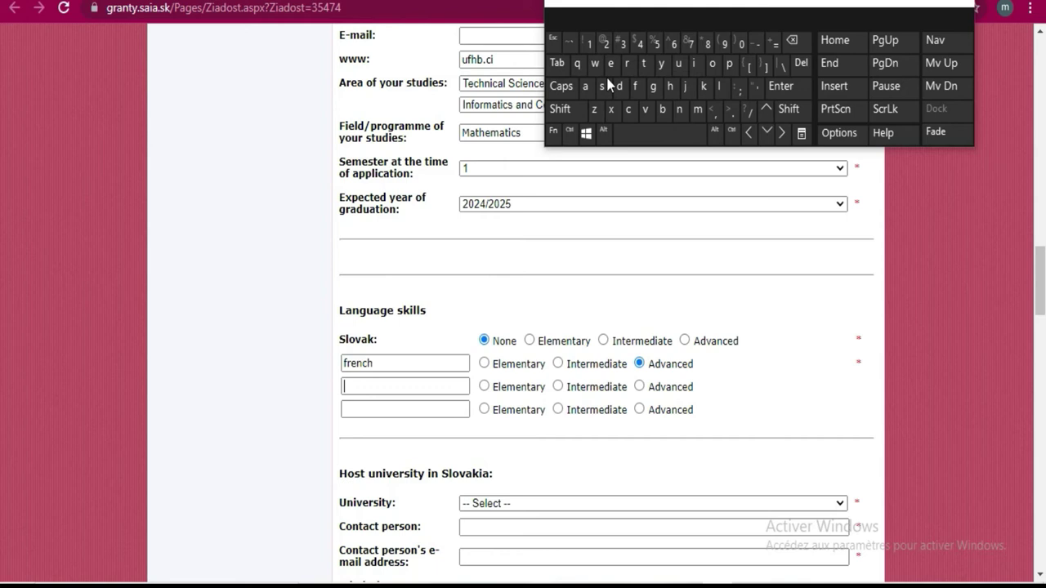
pyautogui.click(560, 109)
pyautogui.click(679, 109)
pyautogui.click(654, 85)
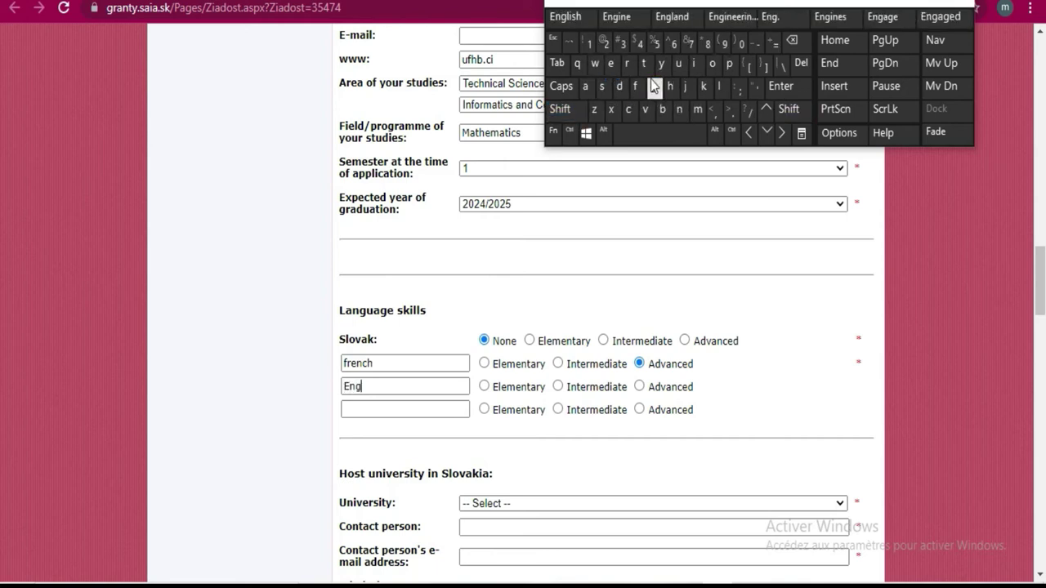
pyautogui.click(567, 17)
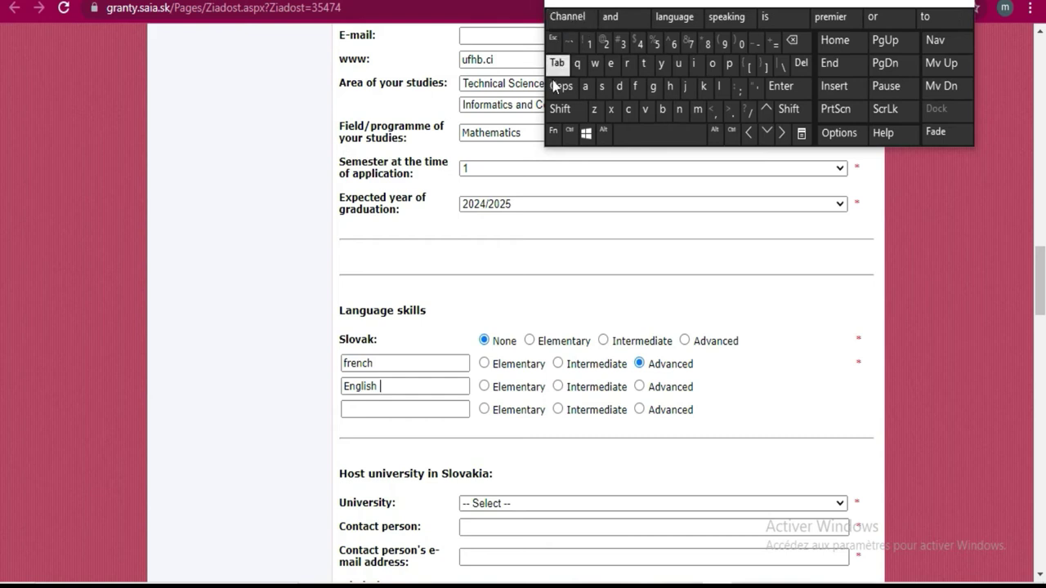
pyautogui.click(559, 387)
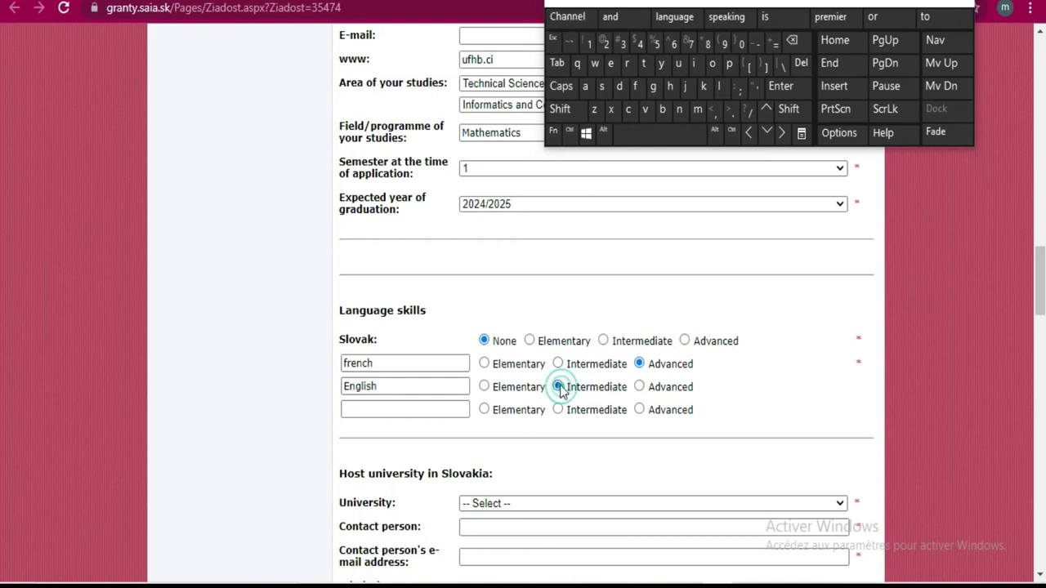
pyautogui.click(393, 411)
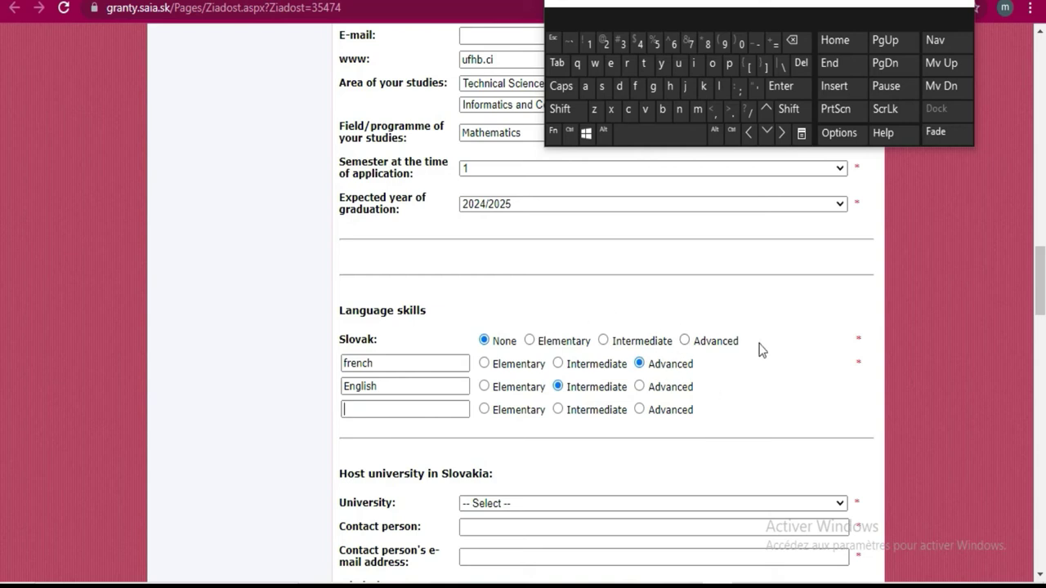
# Choose Technická univerzita v Košiciach as the host university in Slovakia, with Fakulta elektrotechniky a informatiky as the faculty
pyautogui.scroll(-2, 760, 349)
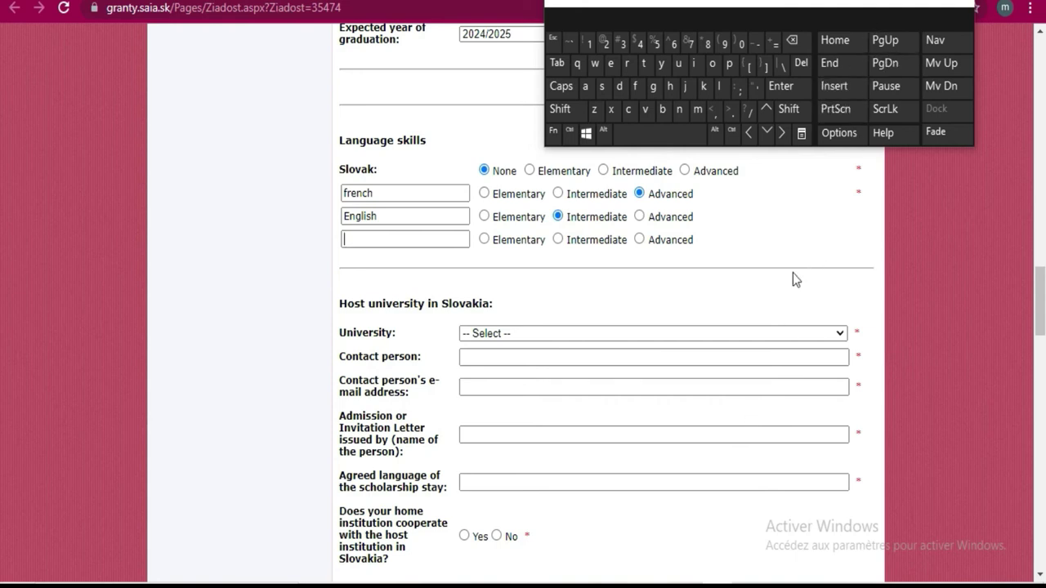
pyautogui.click(841, 335)
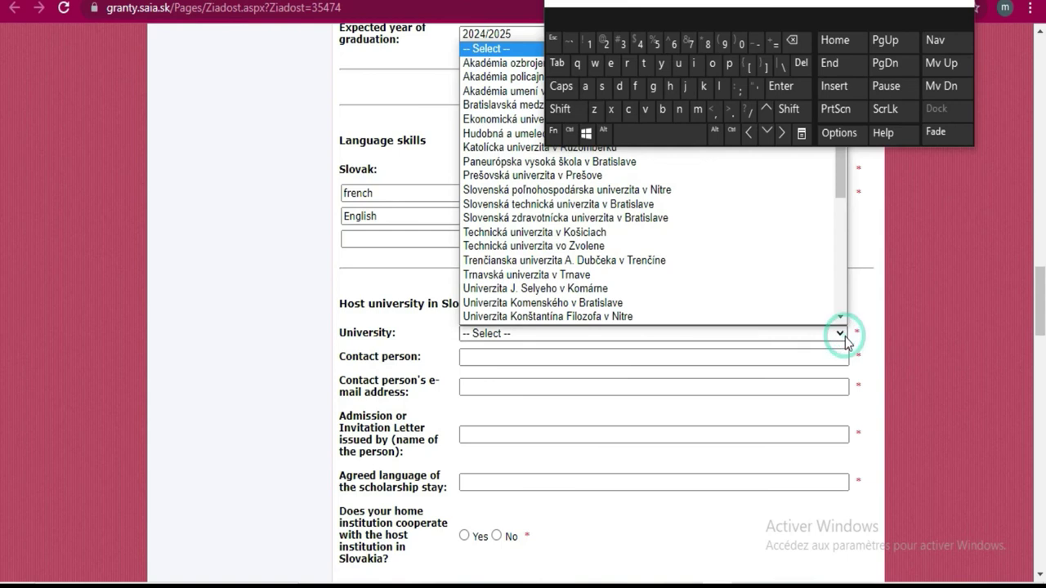
pyautogui.scroll(-1, 736, 281)
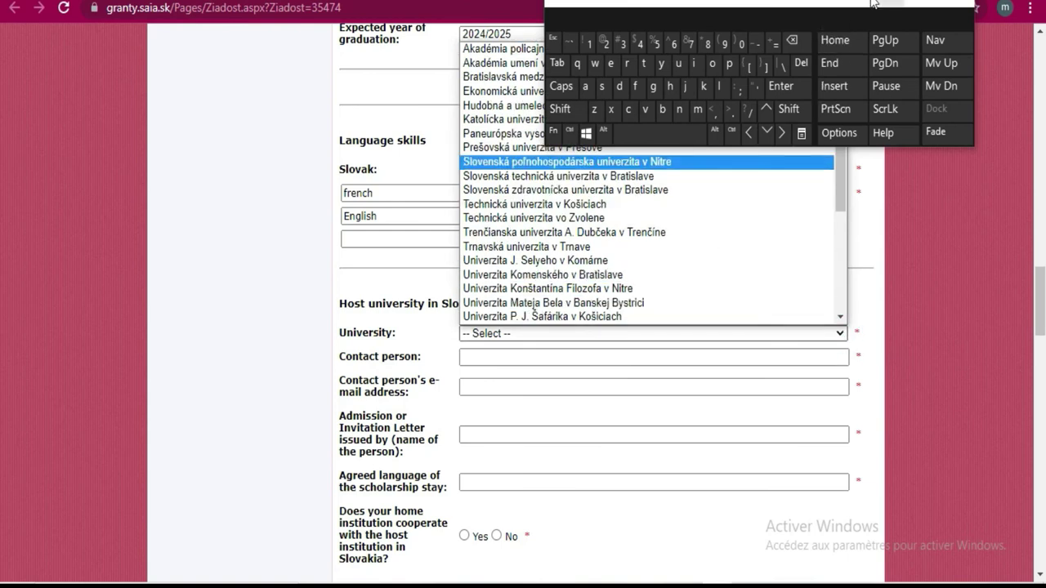
pyautogui.moveTo(815, 4); pyautogui.dragTo(946, 0)
pyautogui.click(831, 335)
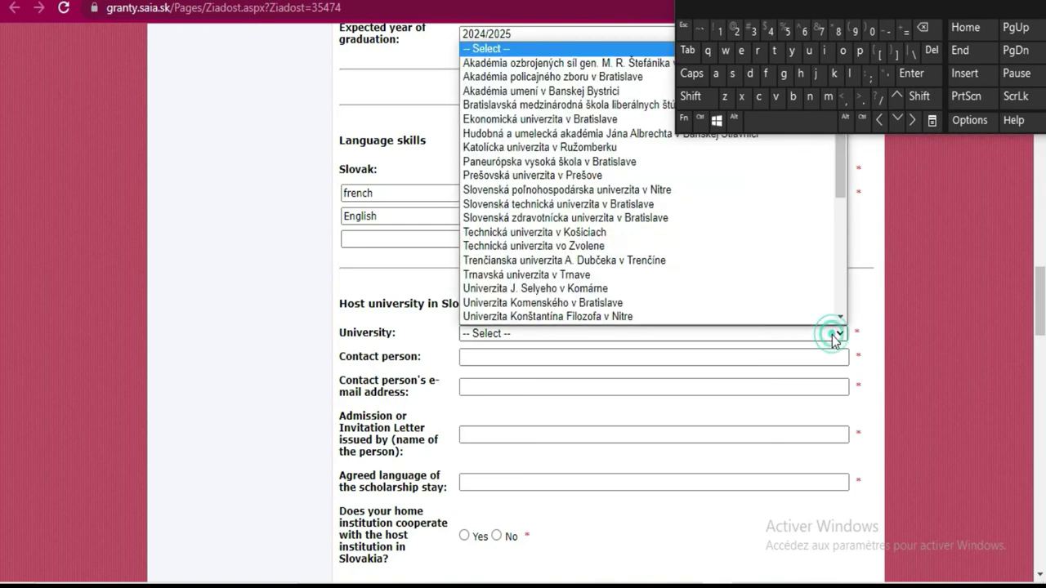
pyautogui.scroll(-1, 735, 274)
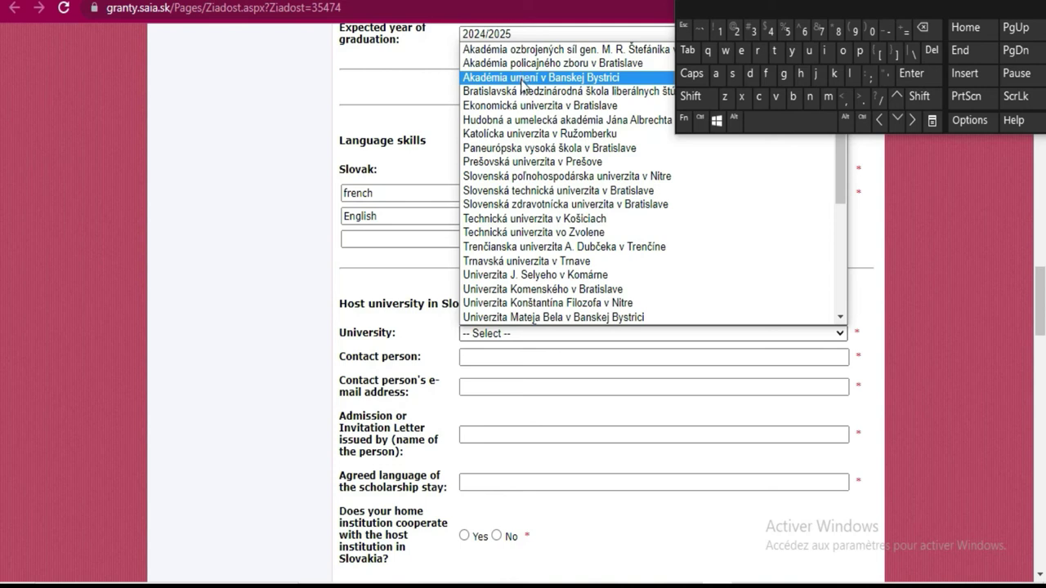
pyautogui.click(501, 219)
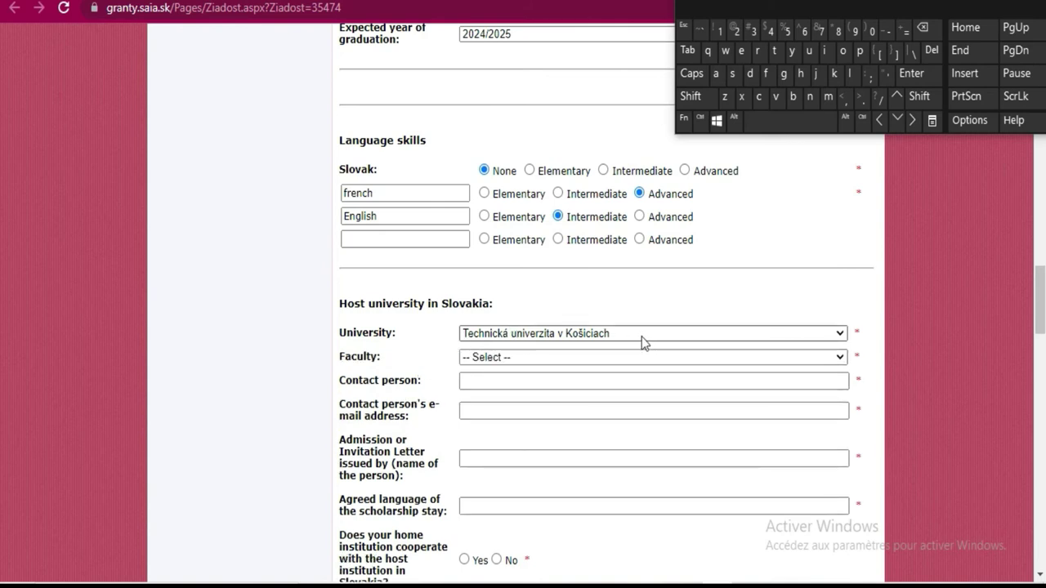
pyautogui.click(553, 358)
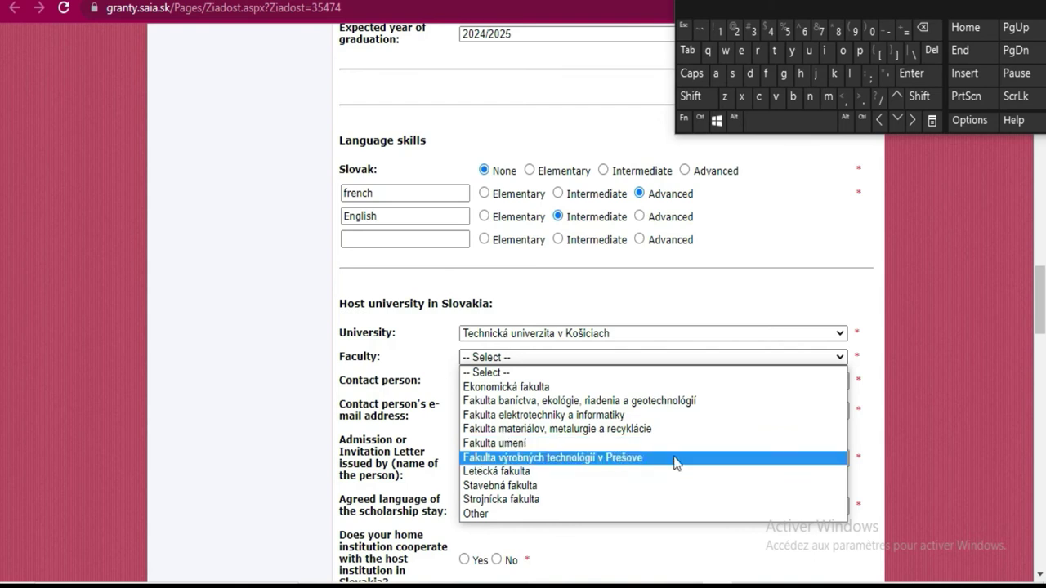
pyautogui.click(531, 416)
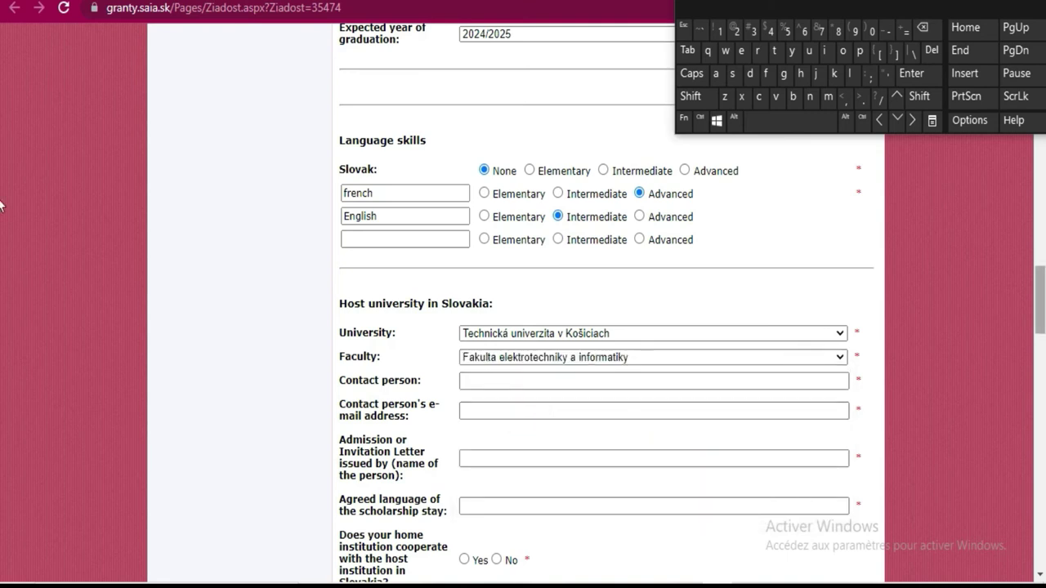
pyautogui.click(502, 381)
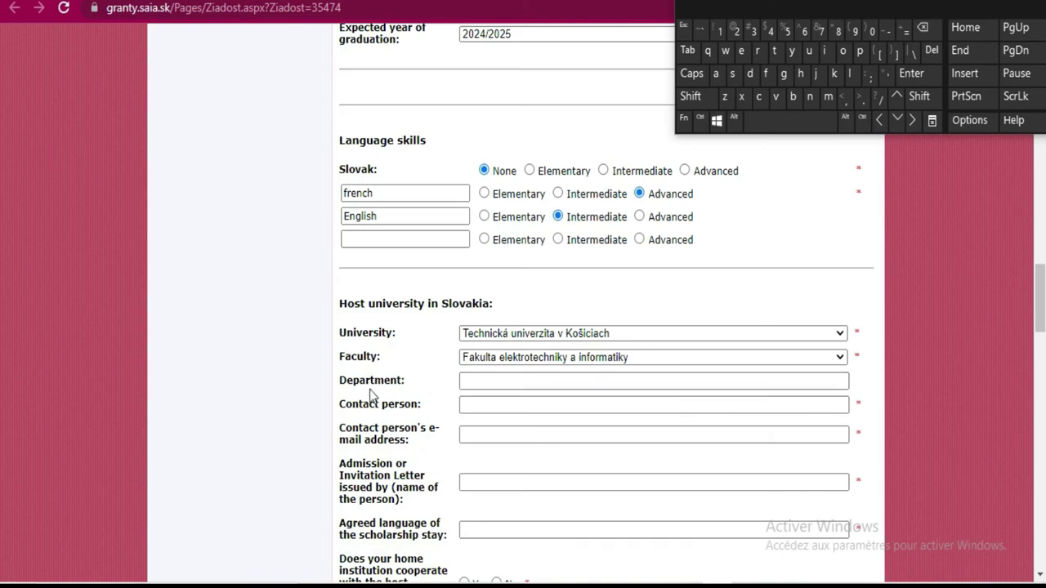
pyautogui.click(636, 383)
pyautogui.moveTo(334, 404); pyautogui.dragTo(431, 408)
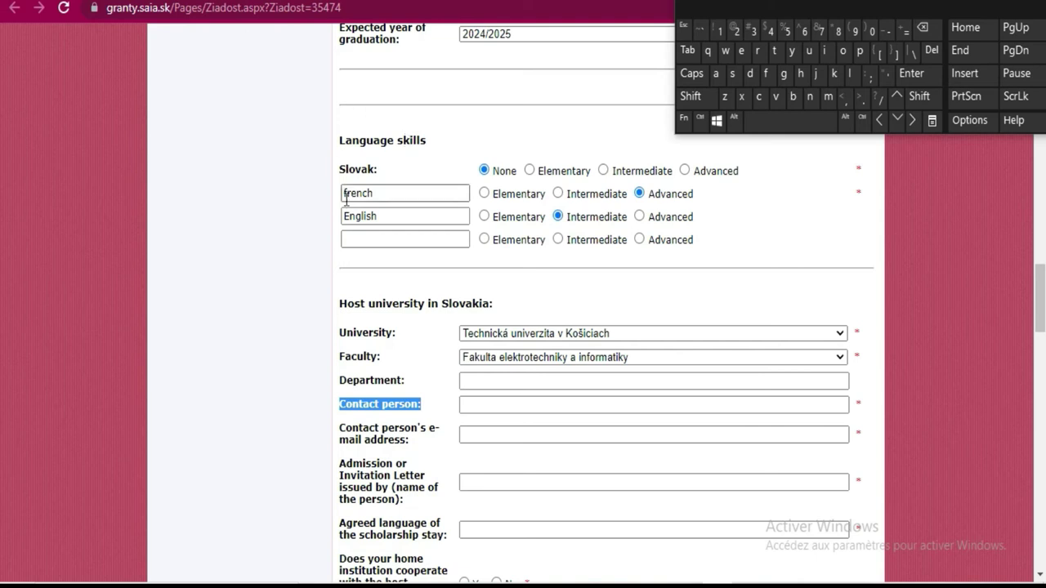
pyautogui.click(613, 334)
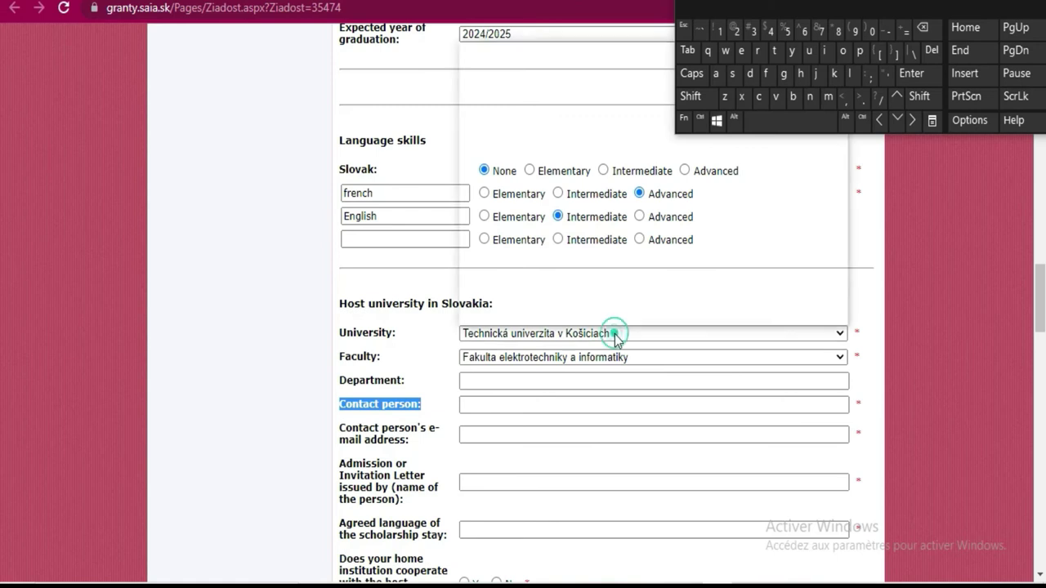
pyautogui.click(569, 338)
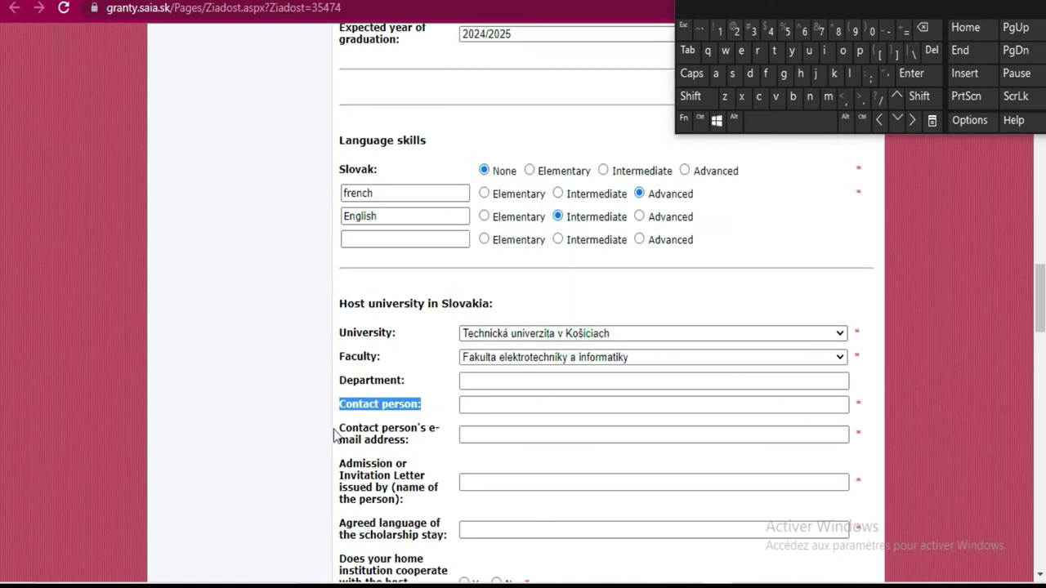
pyautogui.click(466, 405)
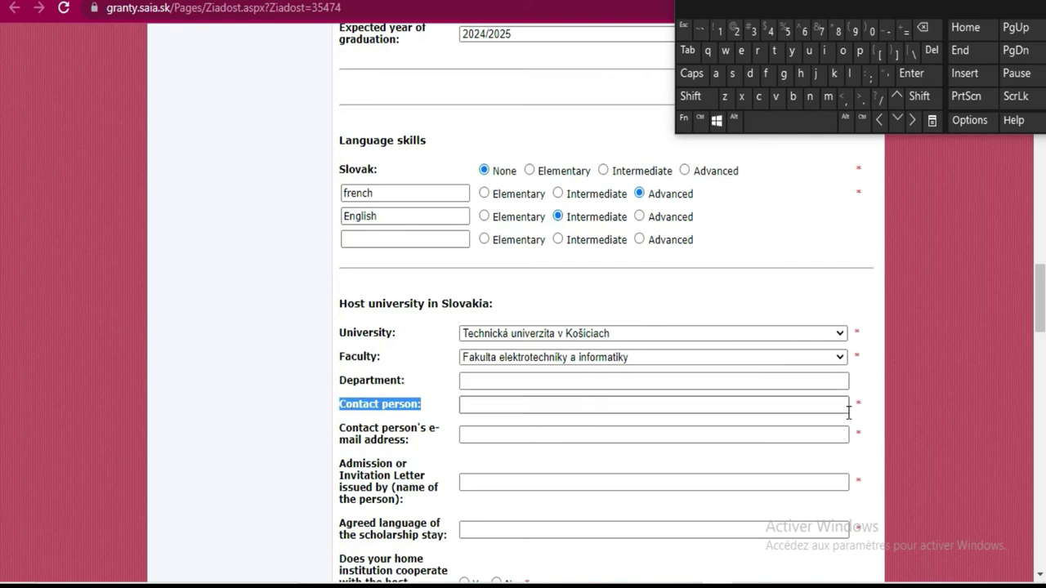
pyautogui.click(475, 406)
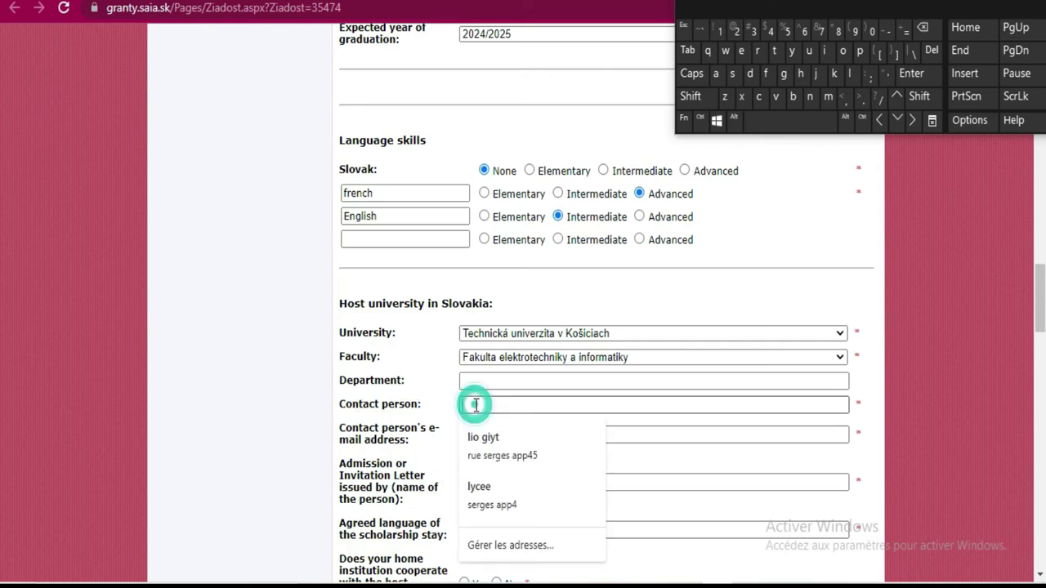
pyautogui.click(762, 404)
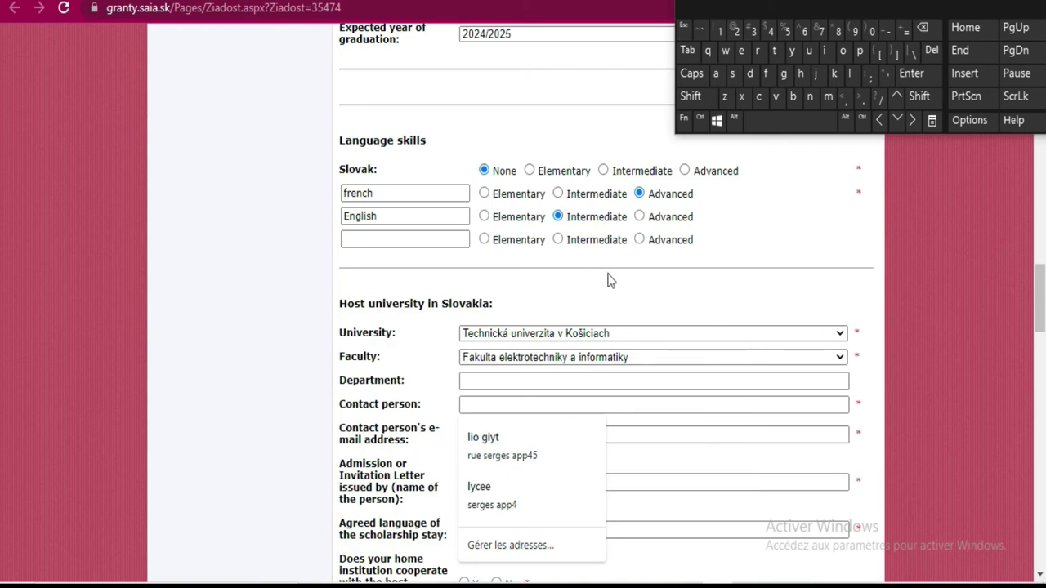
# Answer No to whether the home institution cooperates with the host institution in Slovakia
pyautogui.scroll(-1, 727, 264)
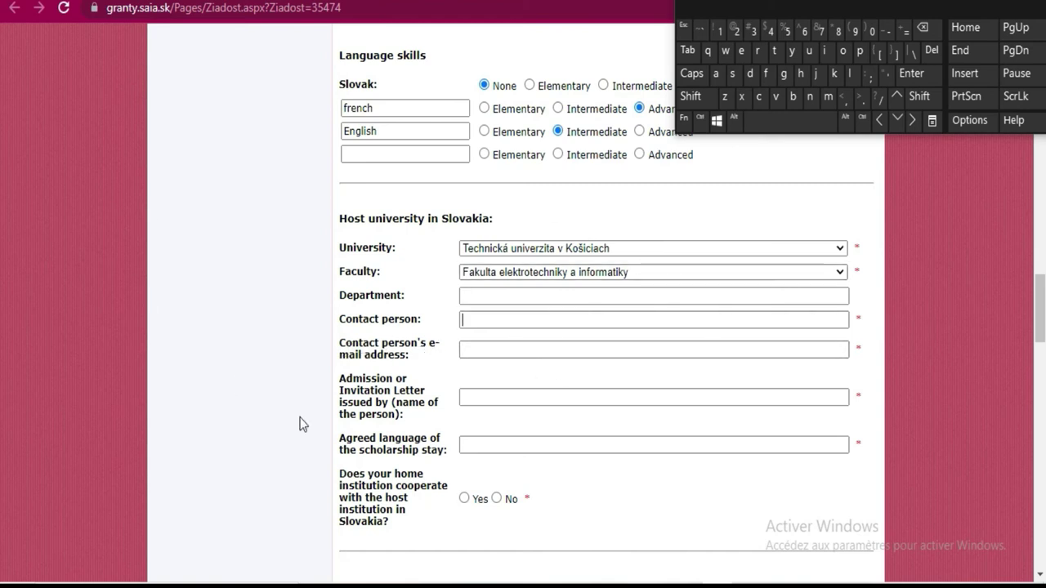
pyautogui.scroll(-1, 379, 385)
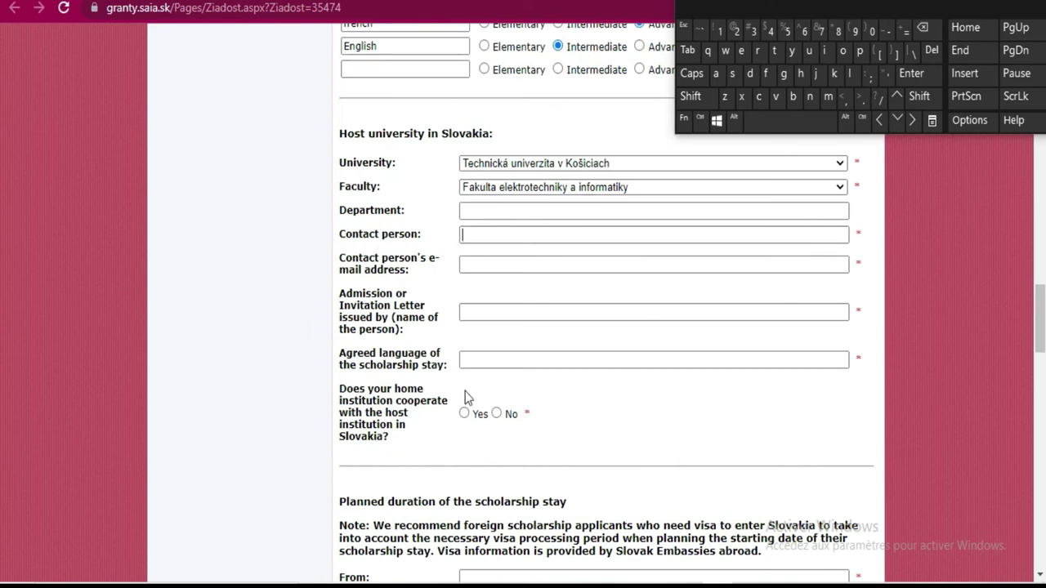
pyautogui.click(497, 415)
# Set the start date of the planned scholarship stay to 16.02.2022
pyautogui.scroll(-3, 663, 397)
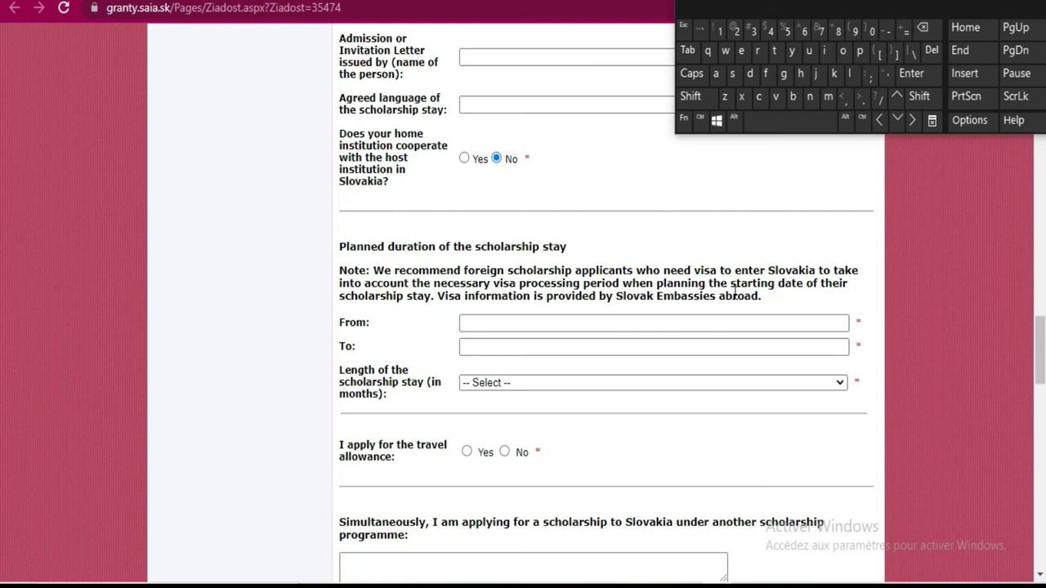
pyautogui.click(558, 322)
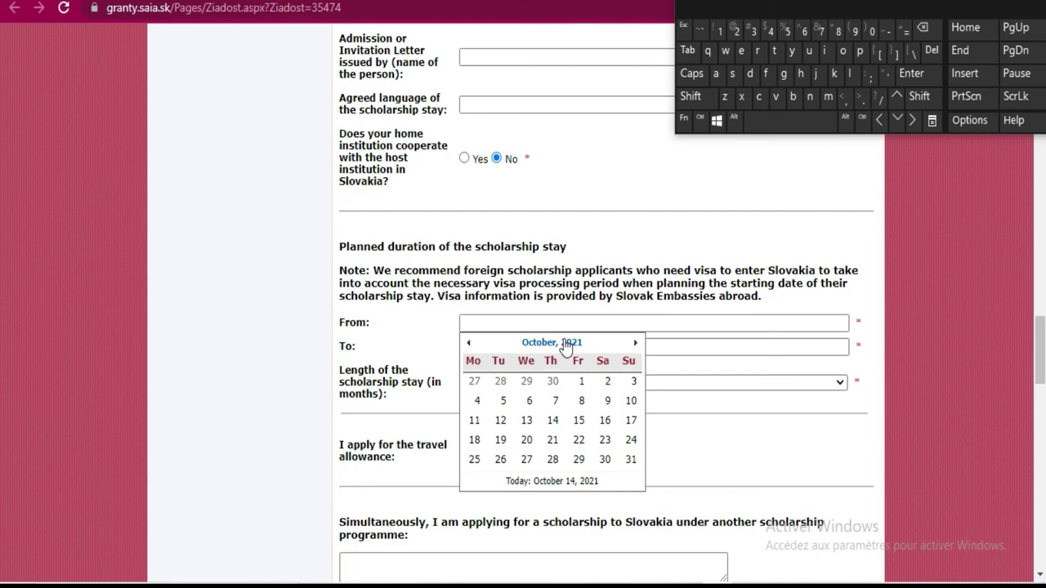
pyautogui.click(565, 344)
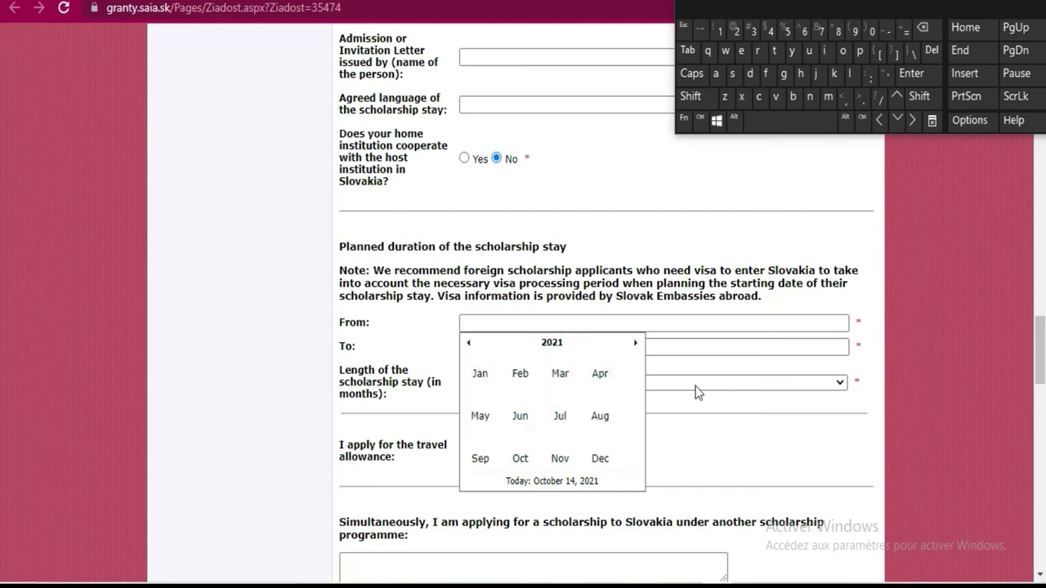
pyautogui.scroll(3, 512, 211)
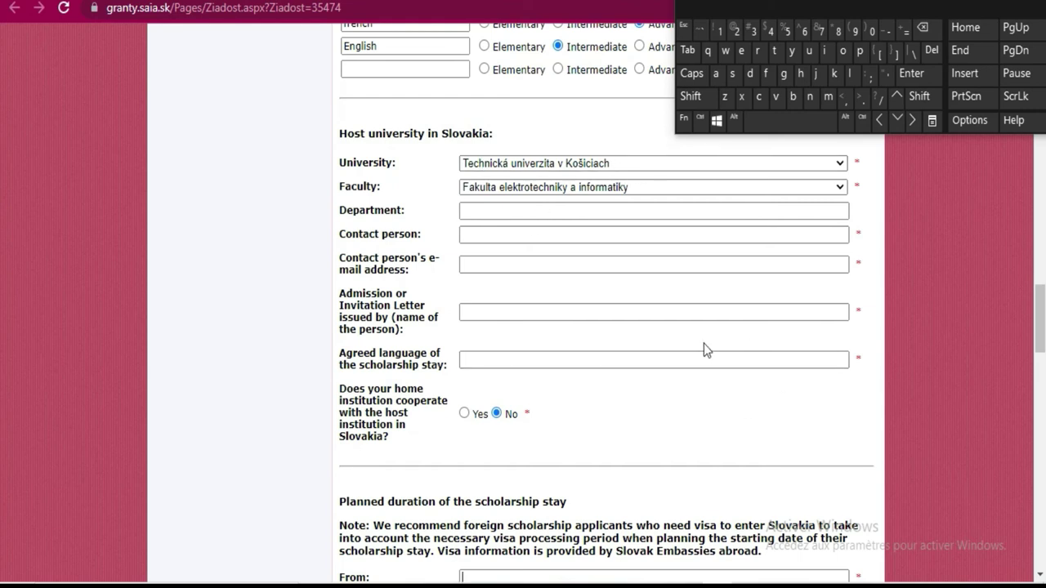
pyautogui.scroll(-2, 703, 343)
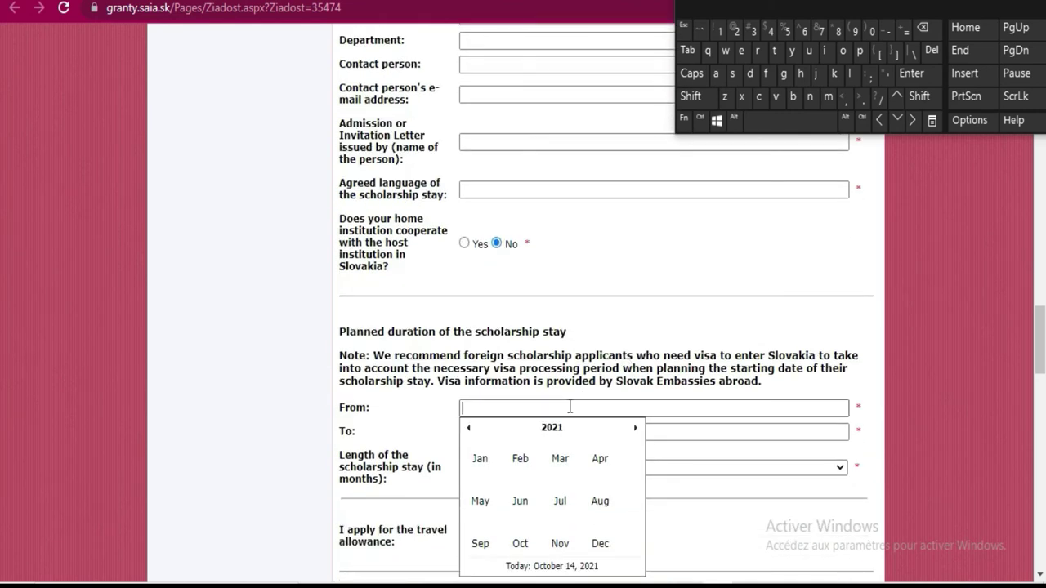
pyautogui.scroll(-1, 570, 406)
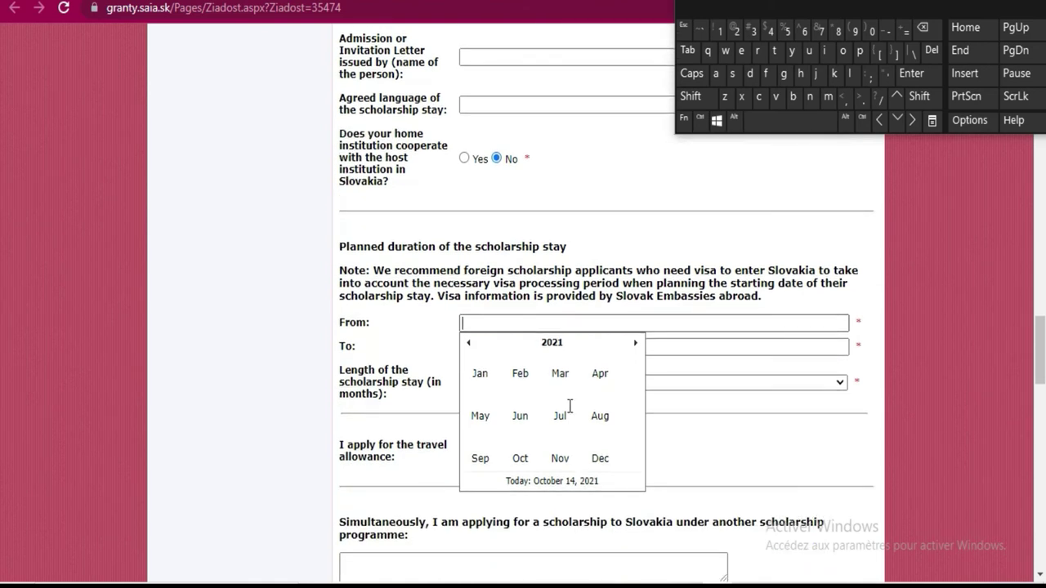
pyautogui.click(515, 377)
pyautogui.click(535, 344)
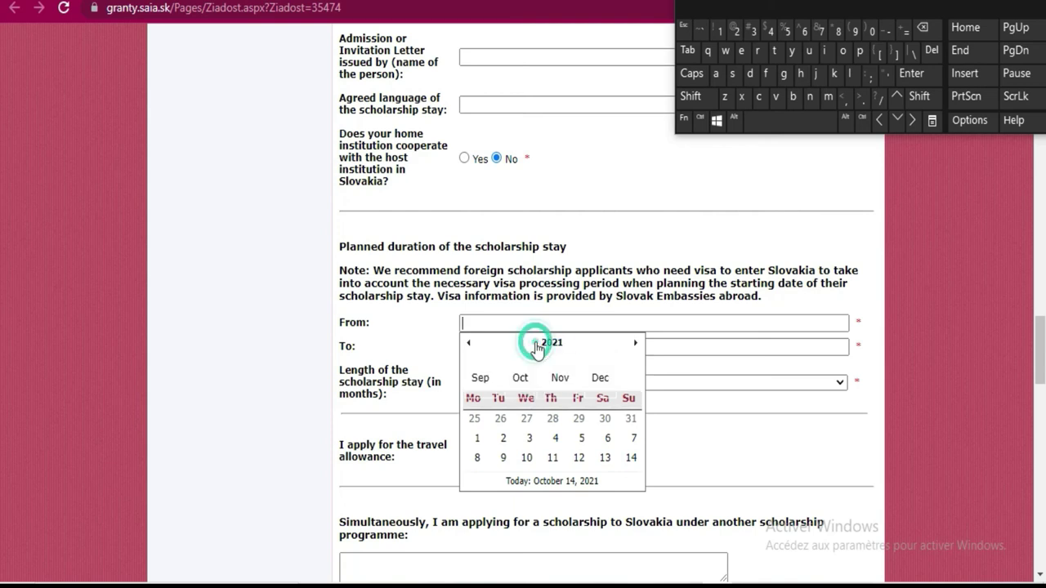
pyautogui.click(547, 344)
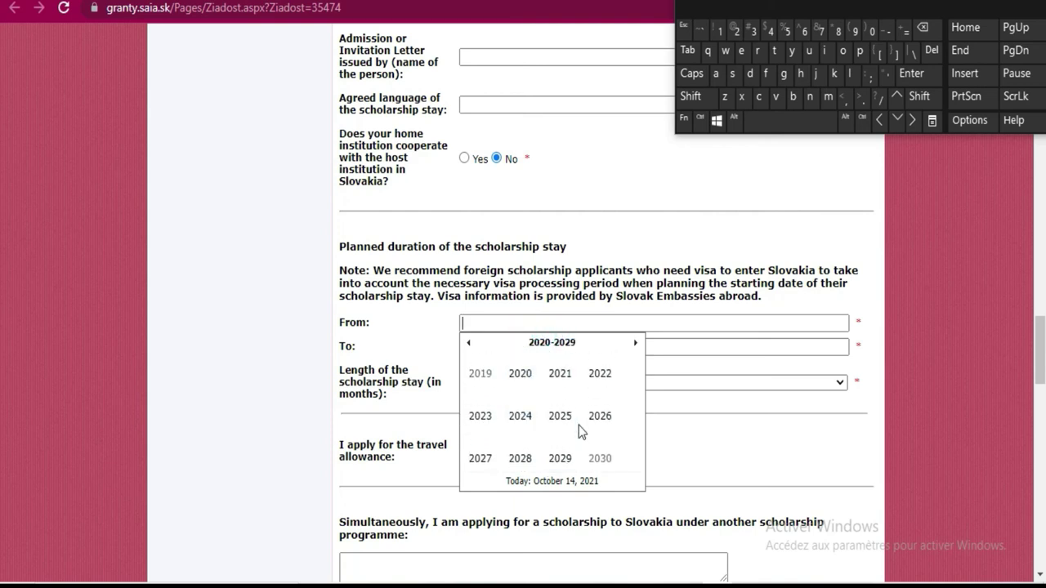
pyautogui.scroll(-1, 578, 424)
pyautogui.click(599, 288)
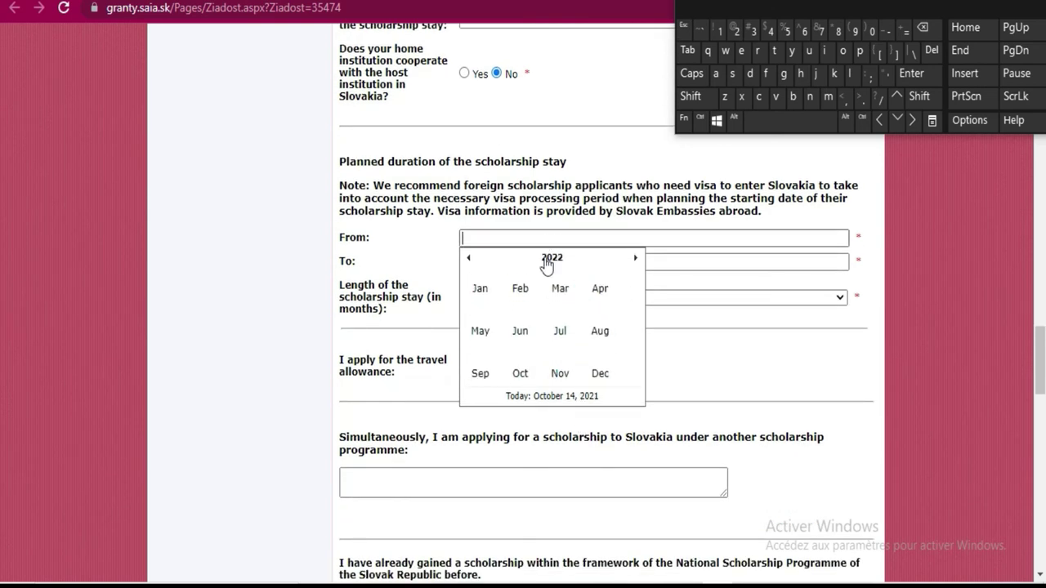
pyautogui.click(521, 292)
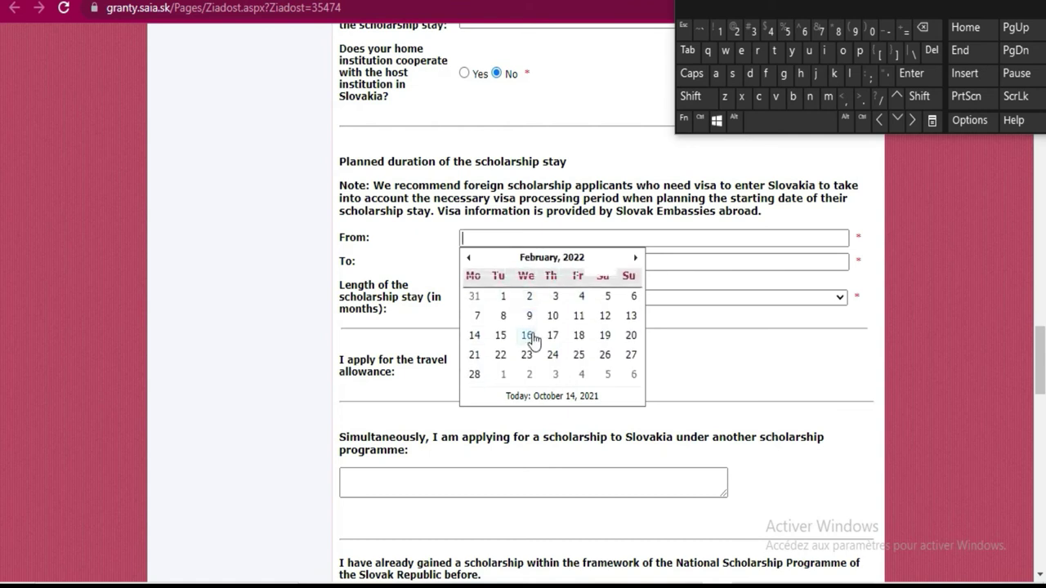
pyautogui.click(529, 335)
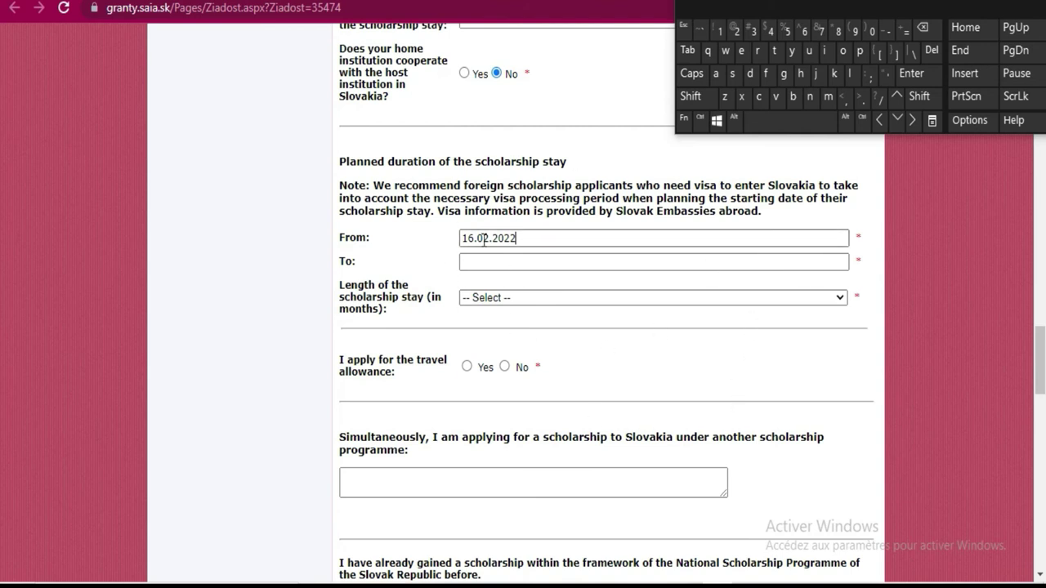
# Set the end date of the planned scholarship stay to 12.03.2025
pyautogui.click(499, 268)
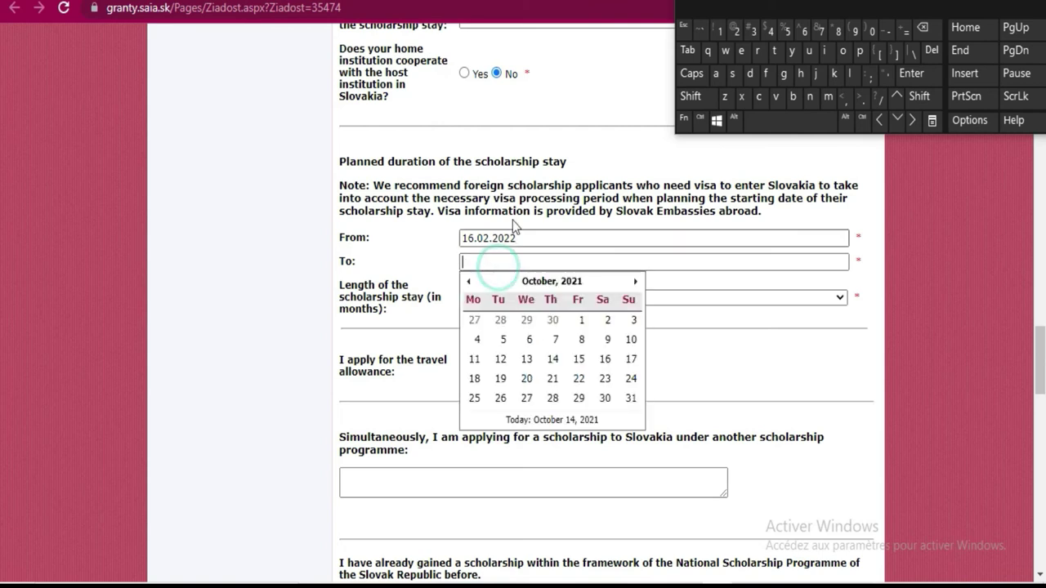
pyautogui.click(559, 286)
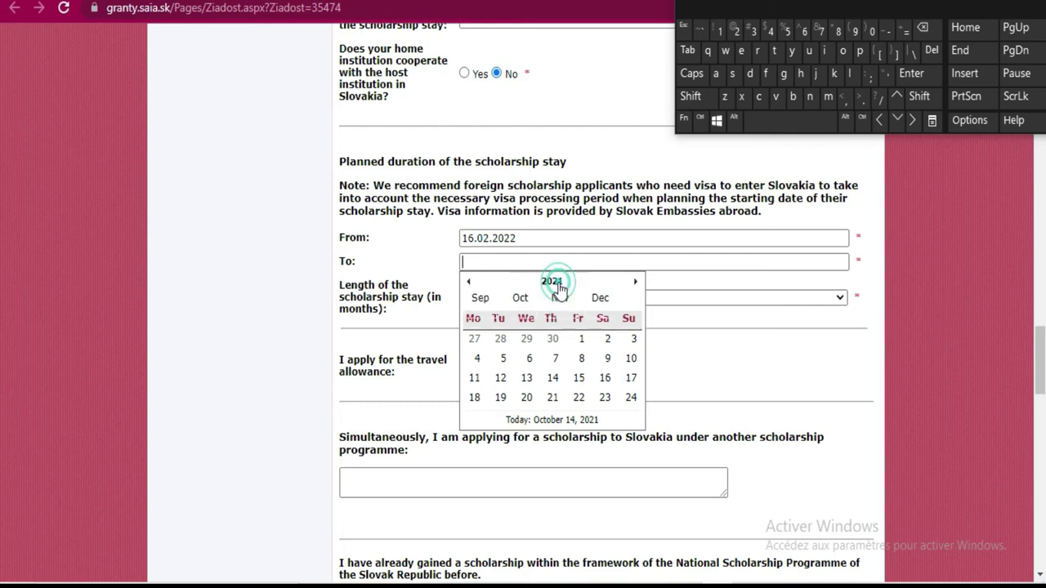
pyautogui.scroll(-2, 588, 317)
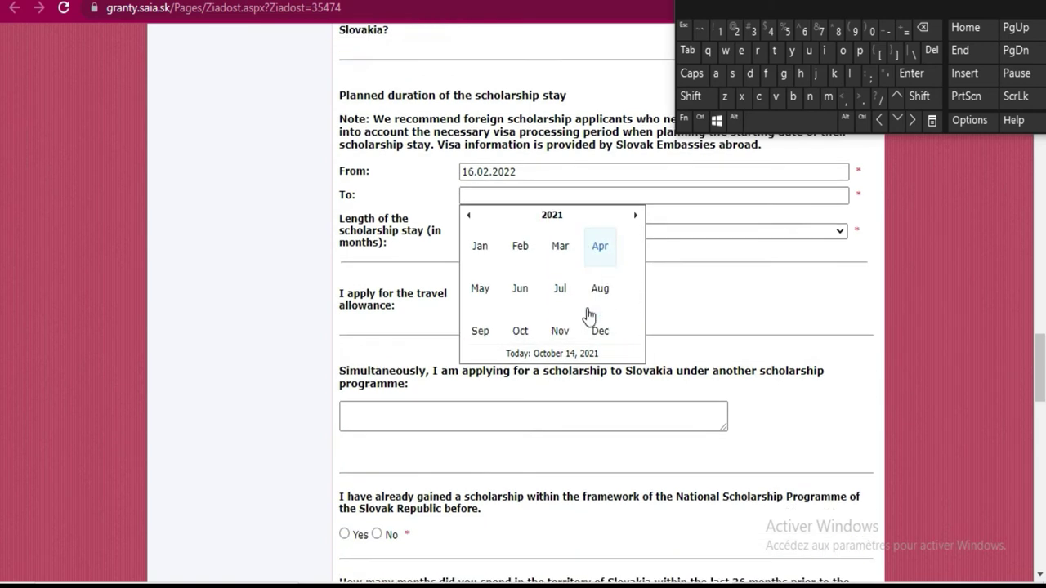
pyautogui.click(553, 112)
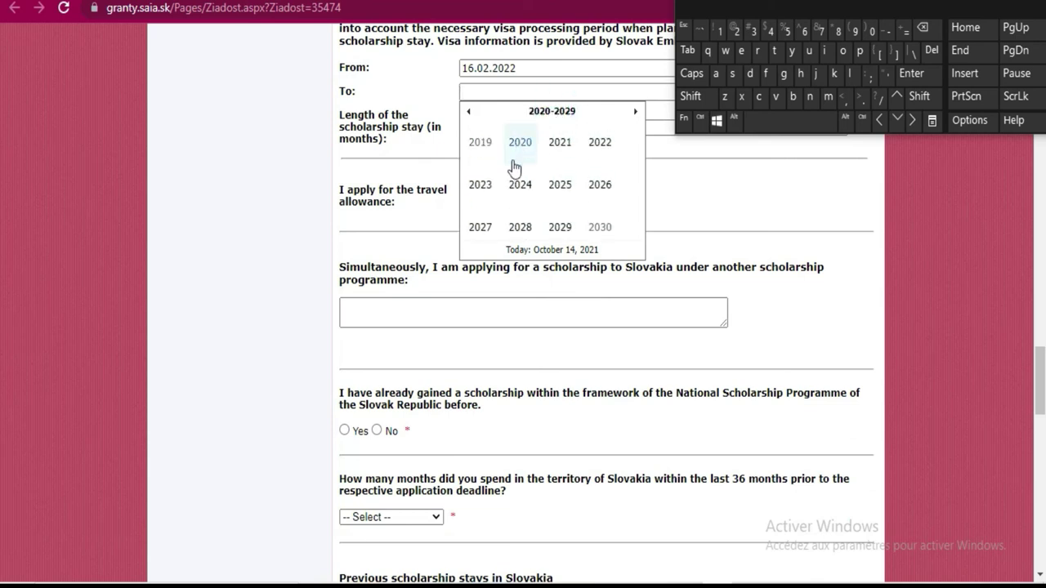
pyautogui.click(562, 186)
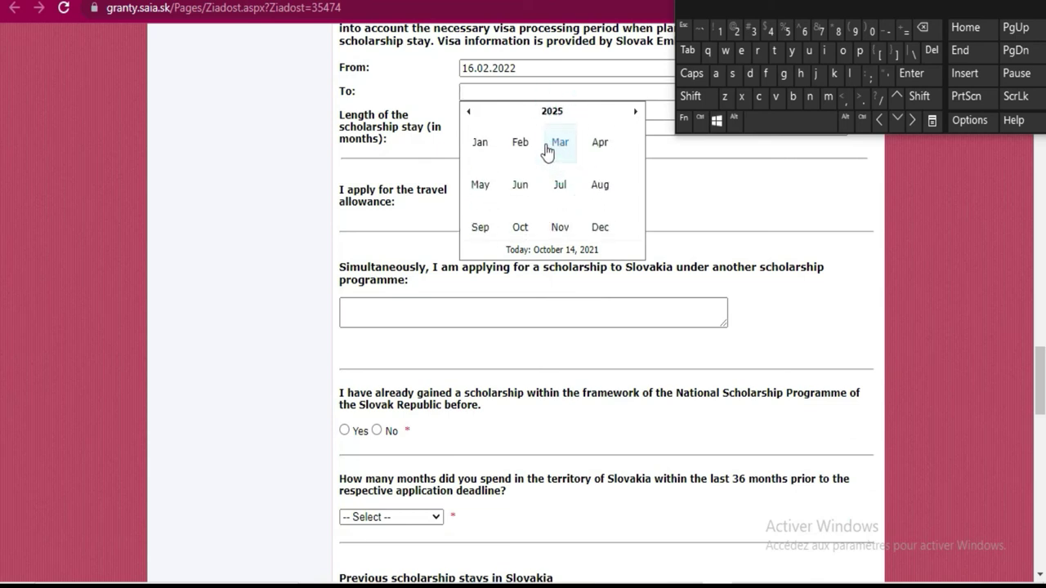
pyautogui.click(554, 147)
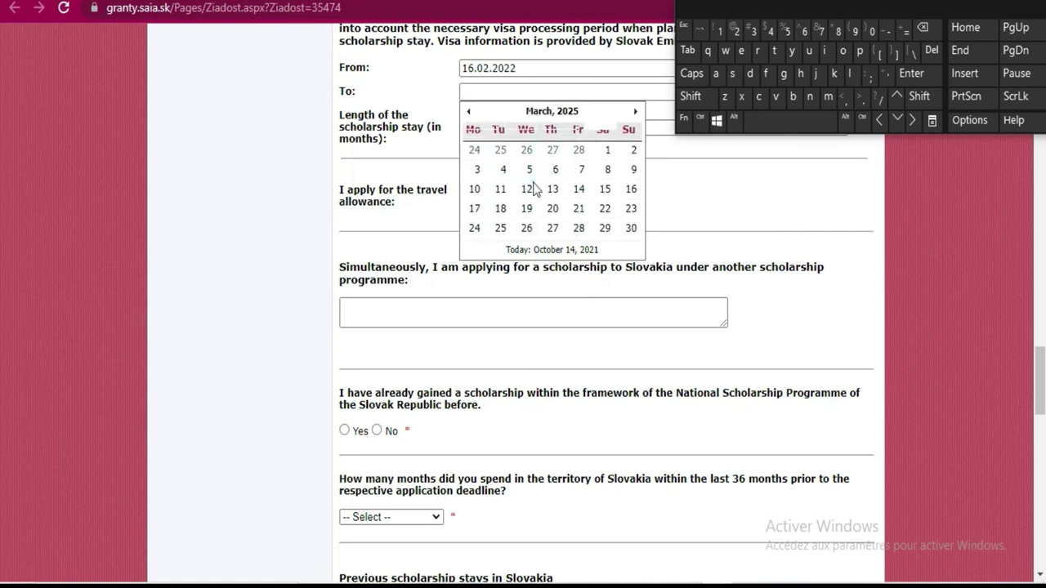
pyautogui.click(527, 188)
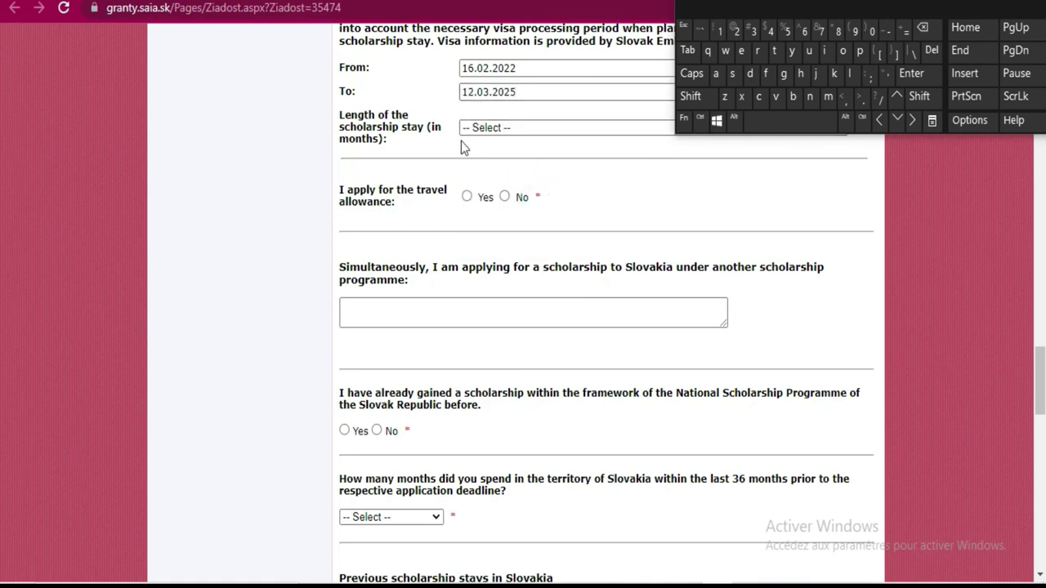
pyautogui.scroll(1, 485, 163)
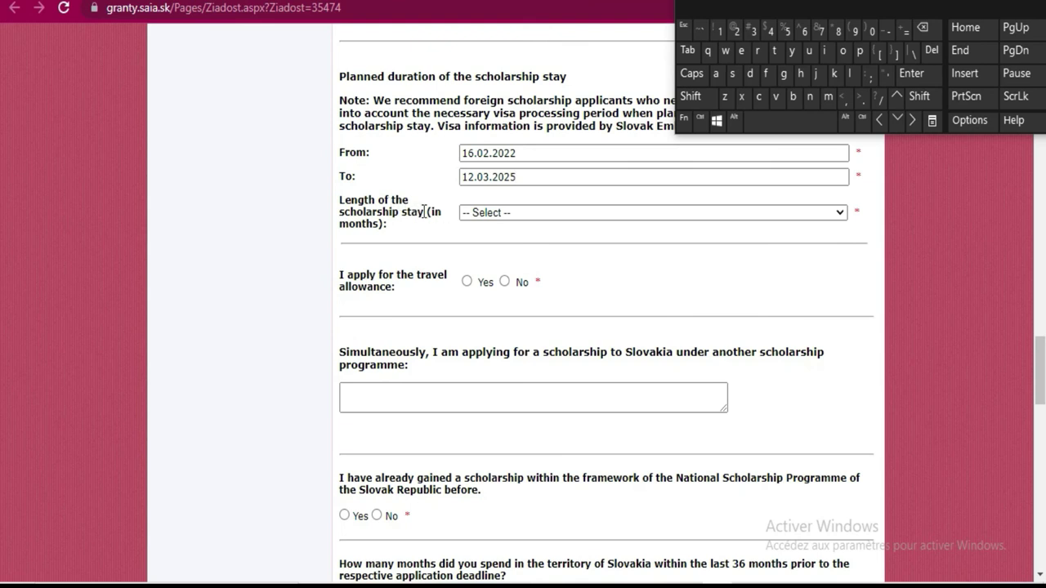